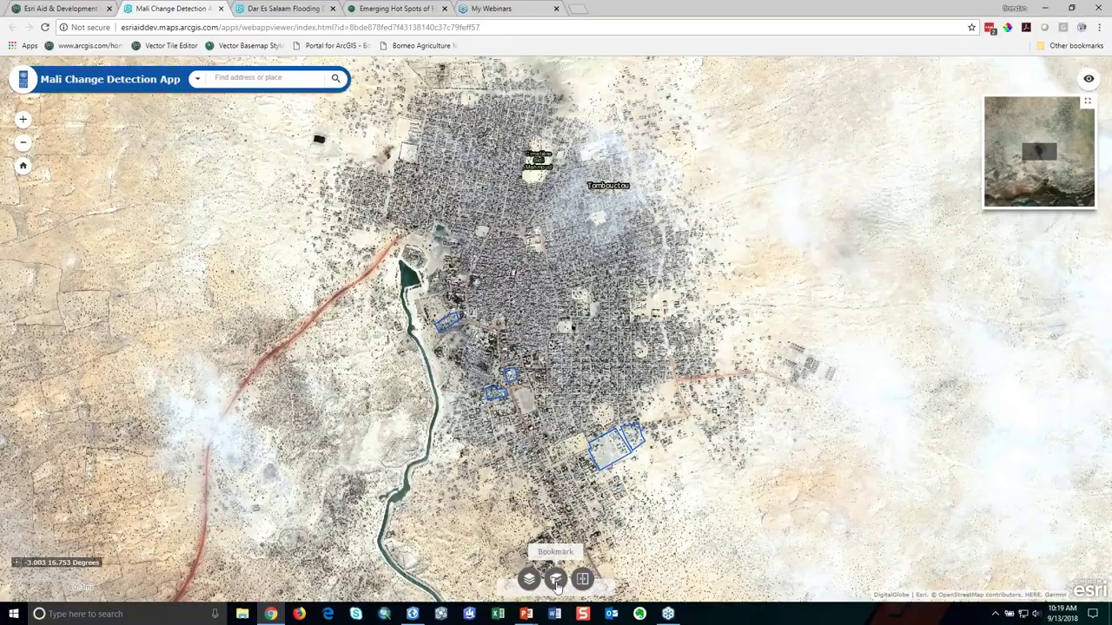
# Step: Open the Bookmark panel and the Layer List of Timbuktu layers, placing the Layer List on the right
pyautogui.click(556, 580)
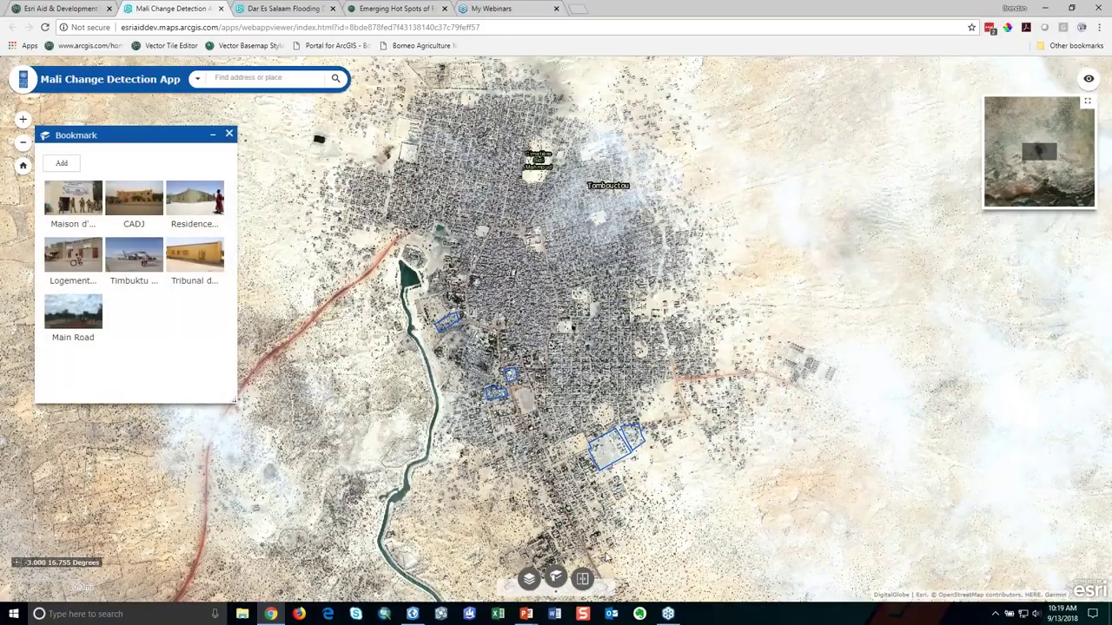
pyautogui.moveTo(150, 135); pyautogui.dragTo(134, 113)
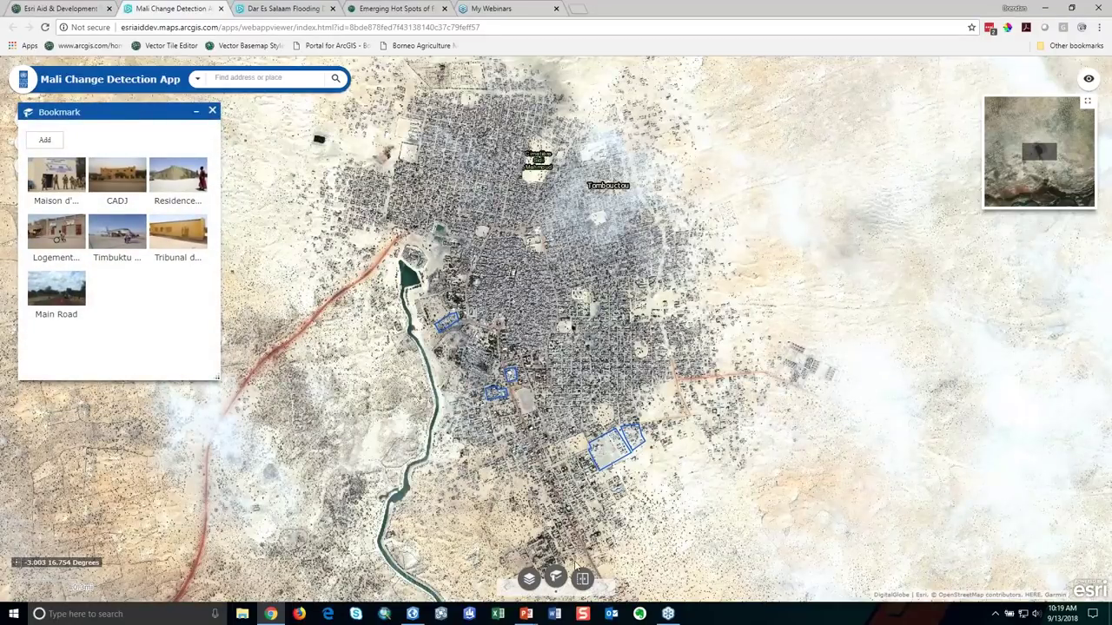
pyautogui.click(532, 580)
pyautogui.moveTo(362, 130); pyautogui.dragTo(1045, 235)
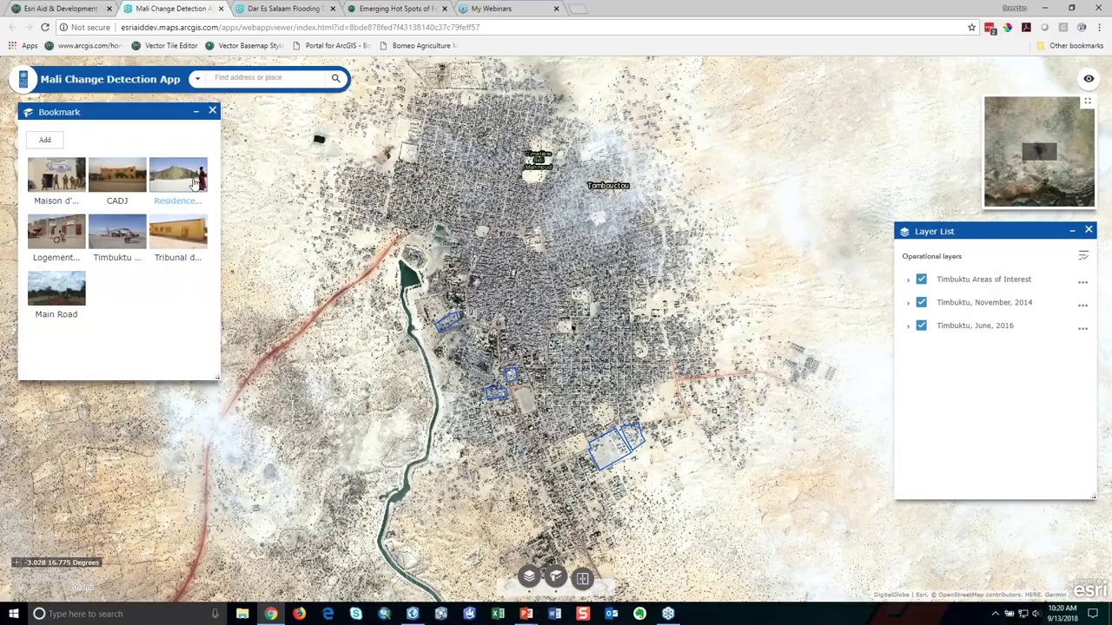
# Step: Zoom to the Timbuktu Airport bookmark and set November 2014 transparency to 100% to reveal June 2016
pyautogui.click(119, 236)
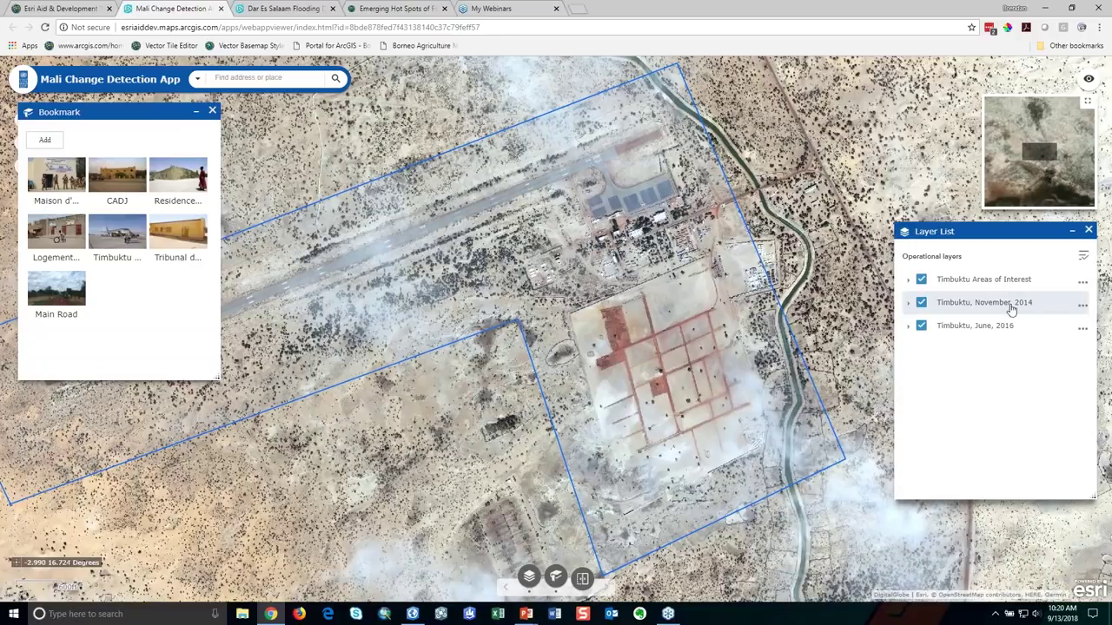
pyautogui.click(1082, 308)
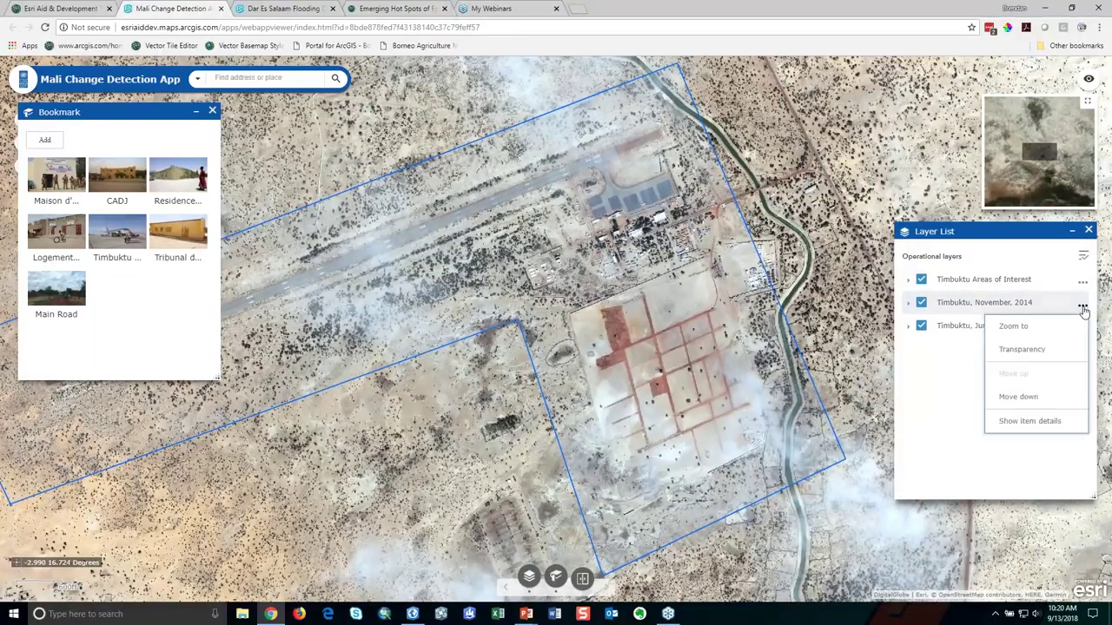
pyautogui.click(1035, 349)
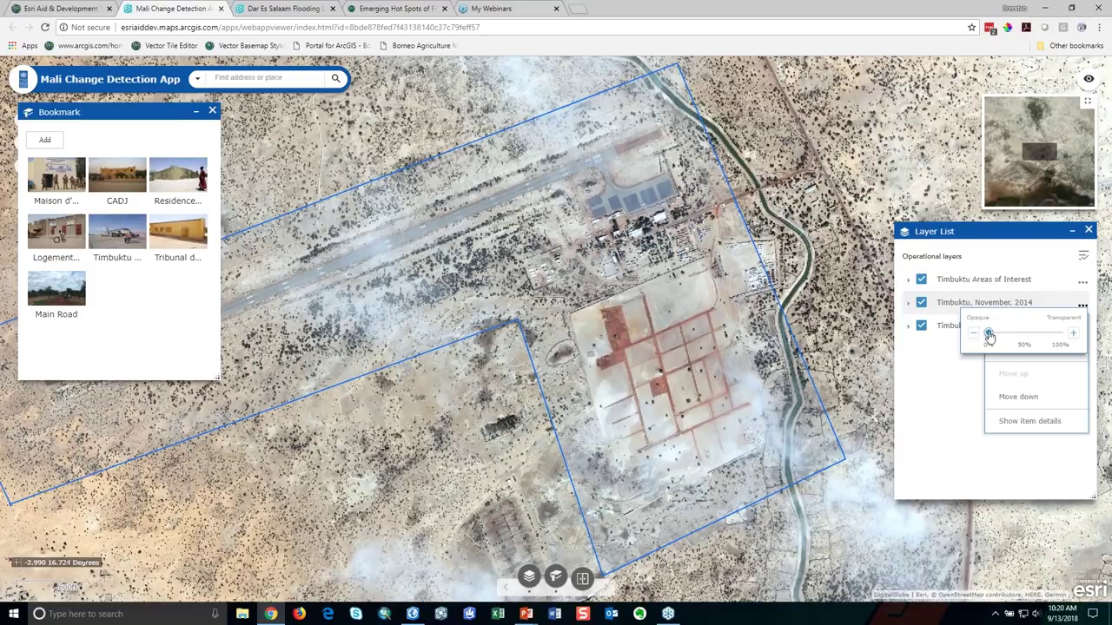
pyautogui.moveTo(989, 335); pyautogui.dragTo(1066, 344)
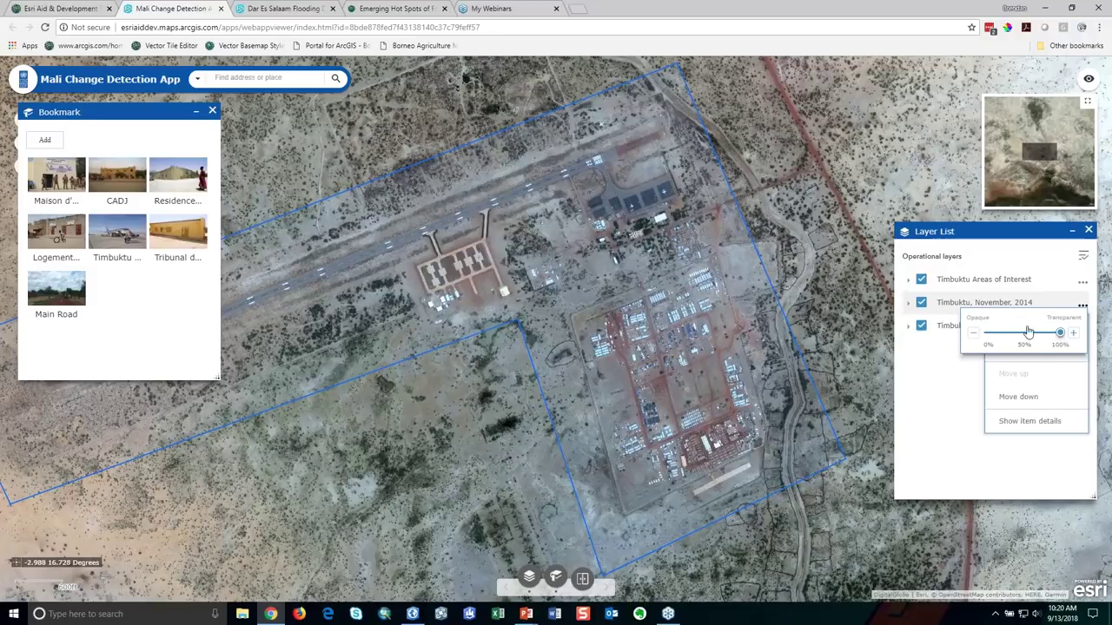
pyautogui.moveTo(1061, 333); pyautogui.dragTo(986, 344)
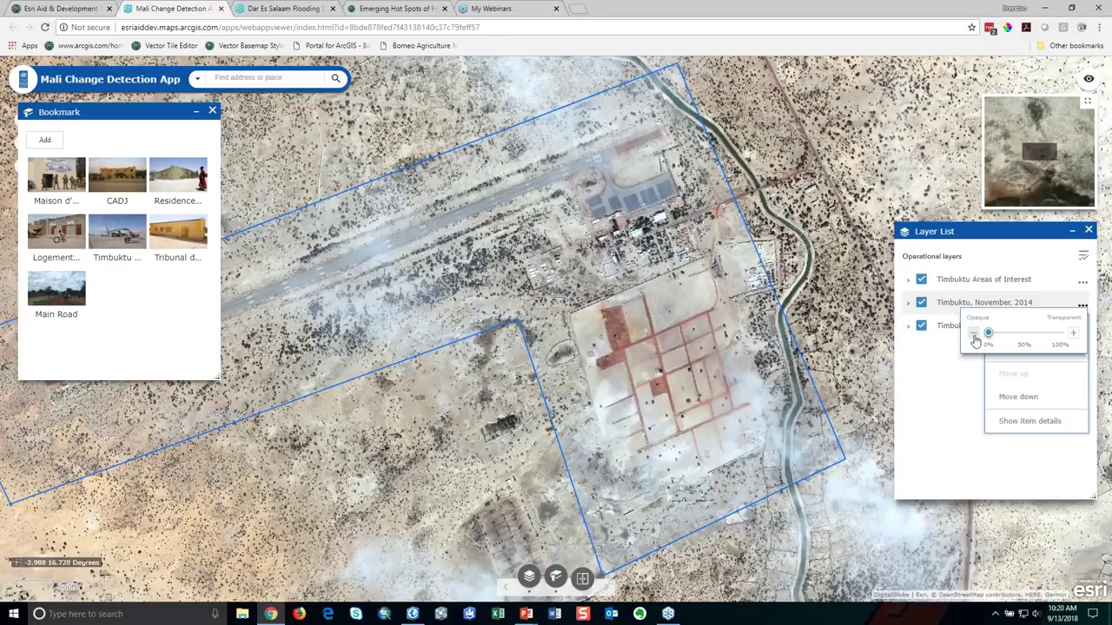
pyautogui.moveTo(987, 334); pyautogui.dragTo(1057, 334)
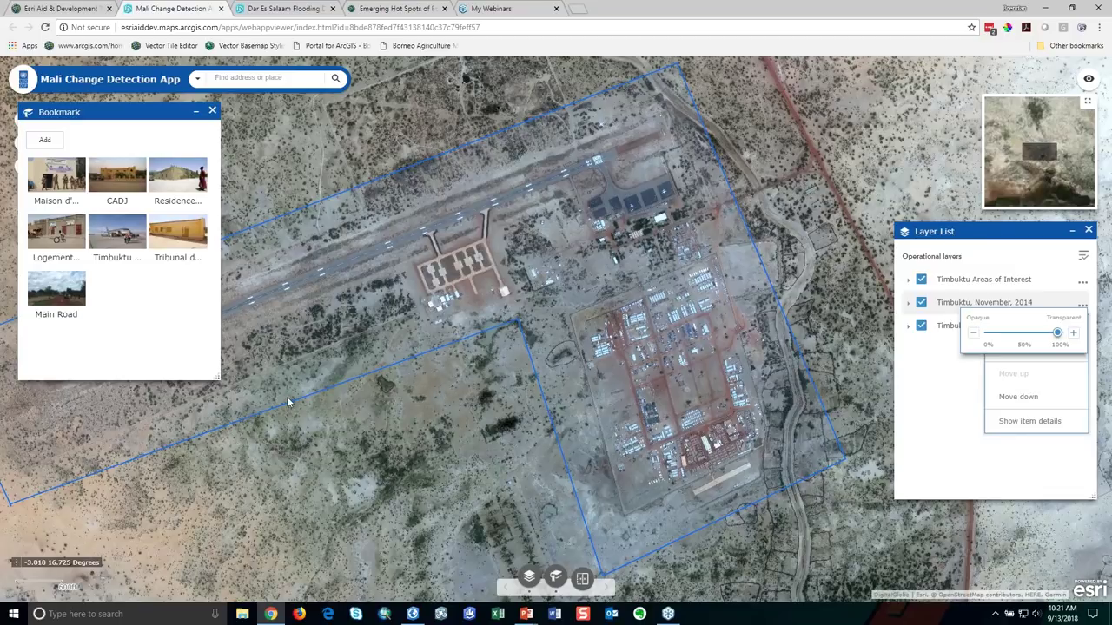
# Step: Go to the Main Road bookmark, restore November 2014 opacity, and zoom to the compound near Cemetière Juif
pyautogui.click(56, 295)
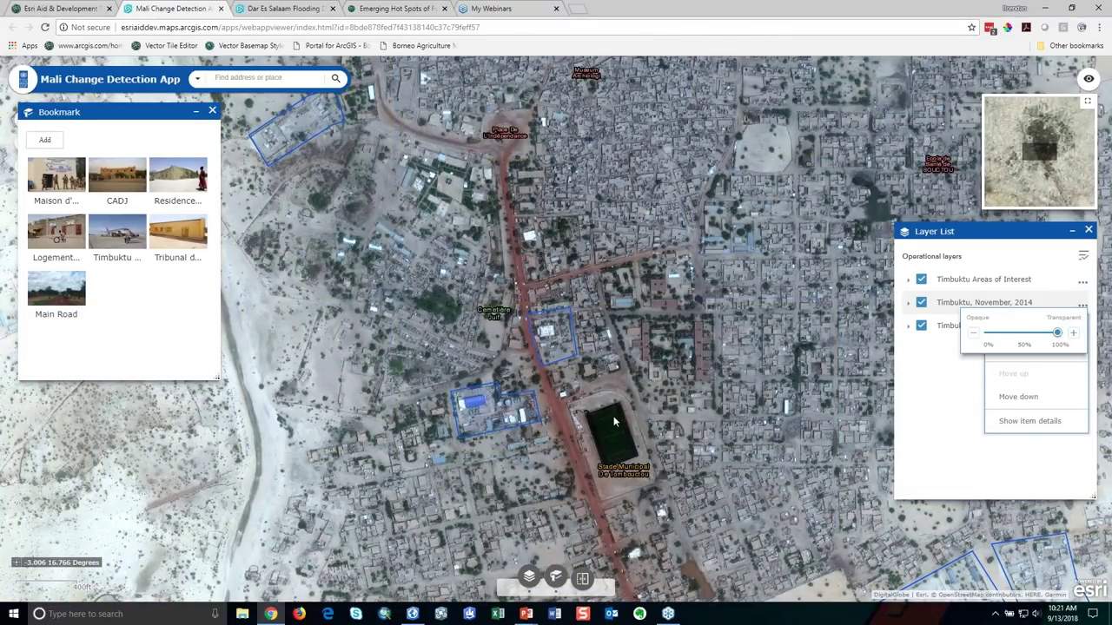
pyautogui.moveTo(1056, 333); pyautogui.dragTo(987, 343)
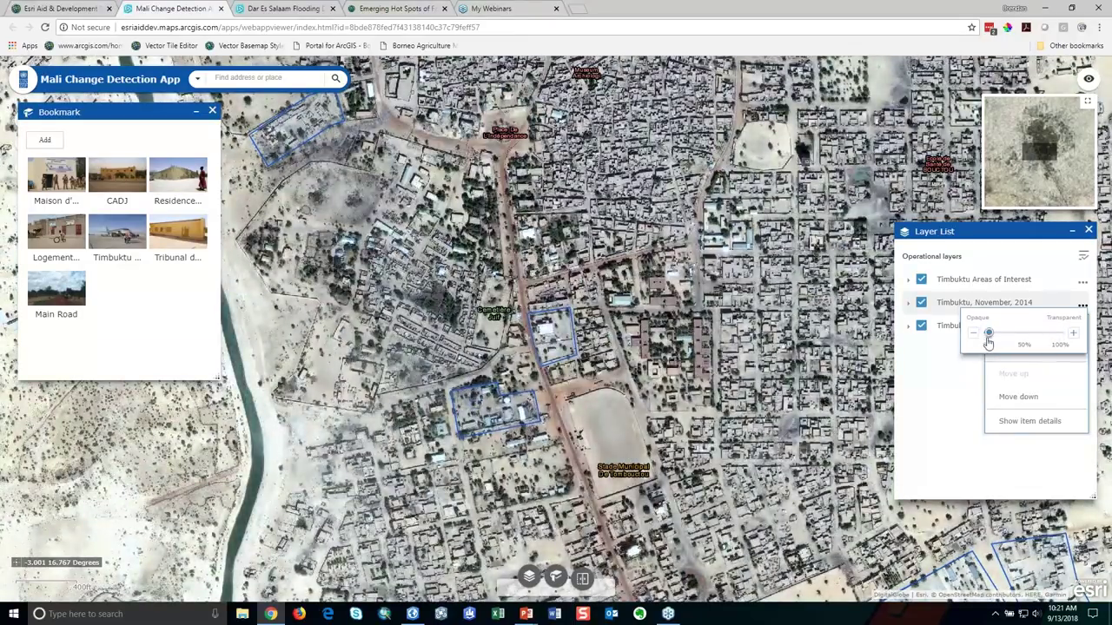
pyautogui.click(965, 421)
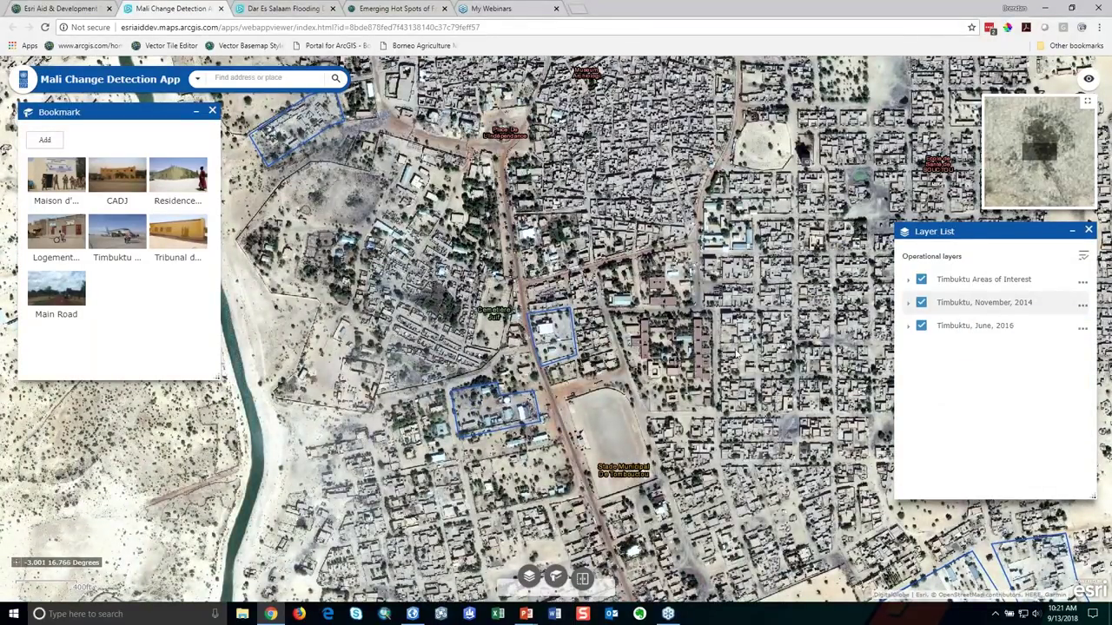
pyautogui.scroll(1, 521, 306)
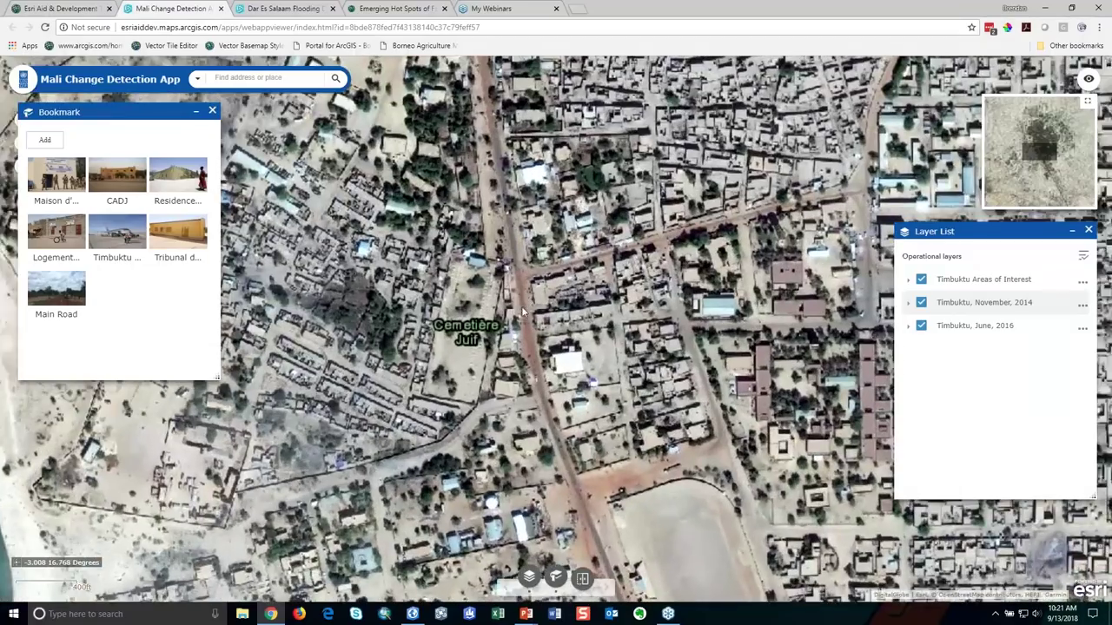
pyautogui.scroll(1, 525, 327)
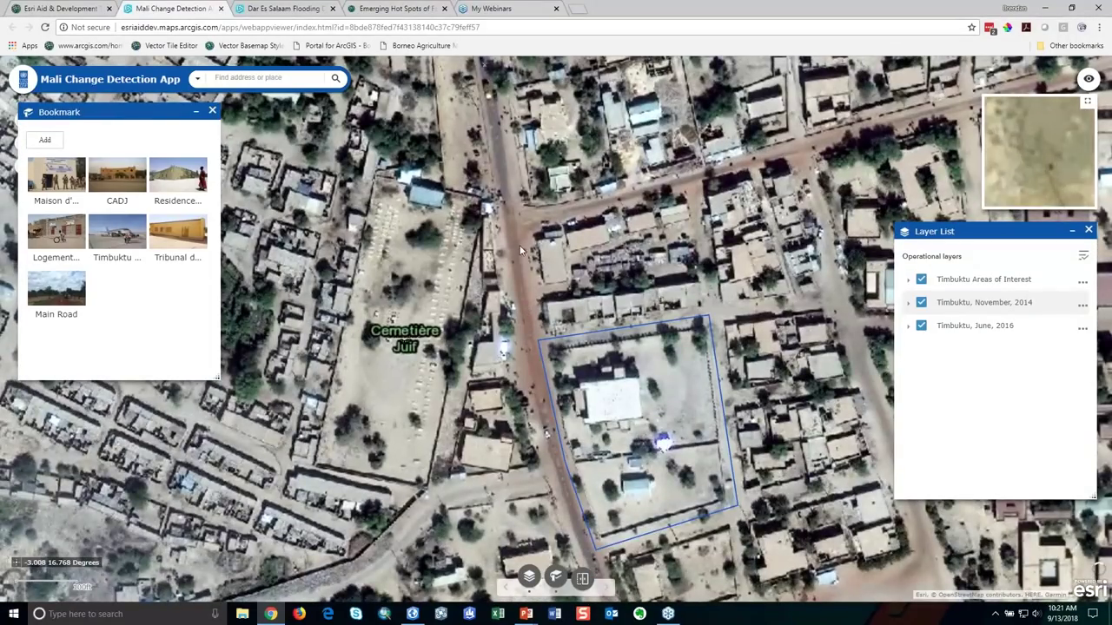
pyautogui.scroll(1, 521, 247)
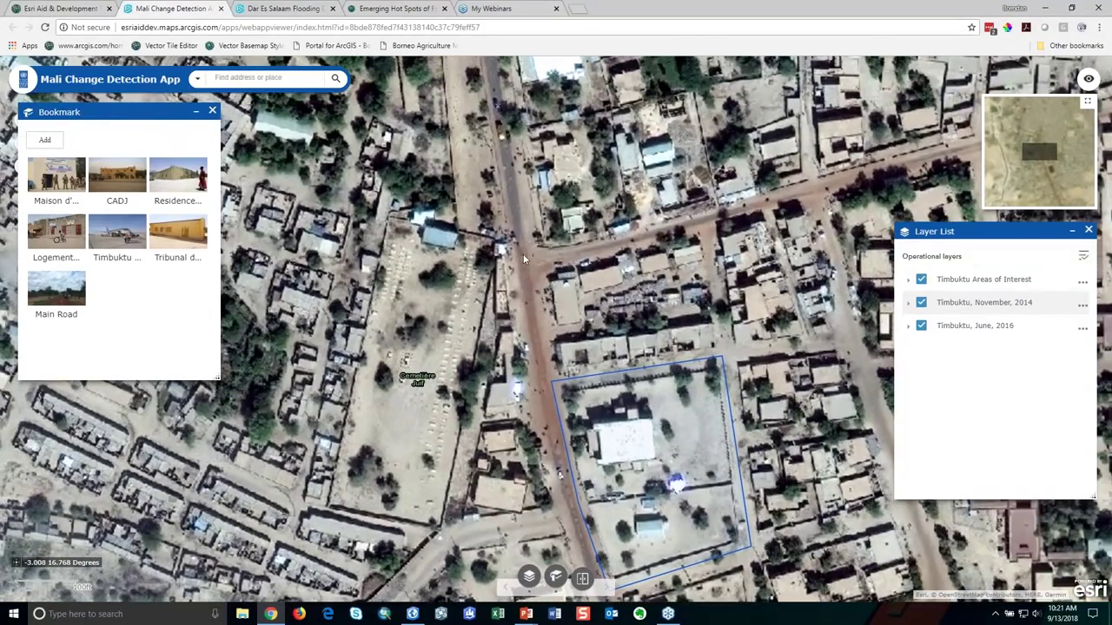
pyautogui.moveTo(536, 367); pyautogui.dragTo(499, 356)
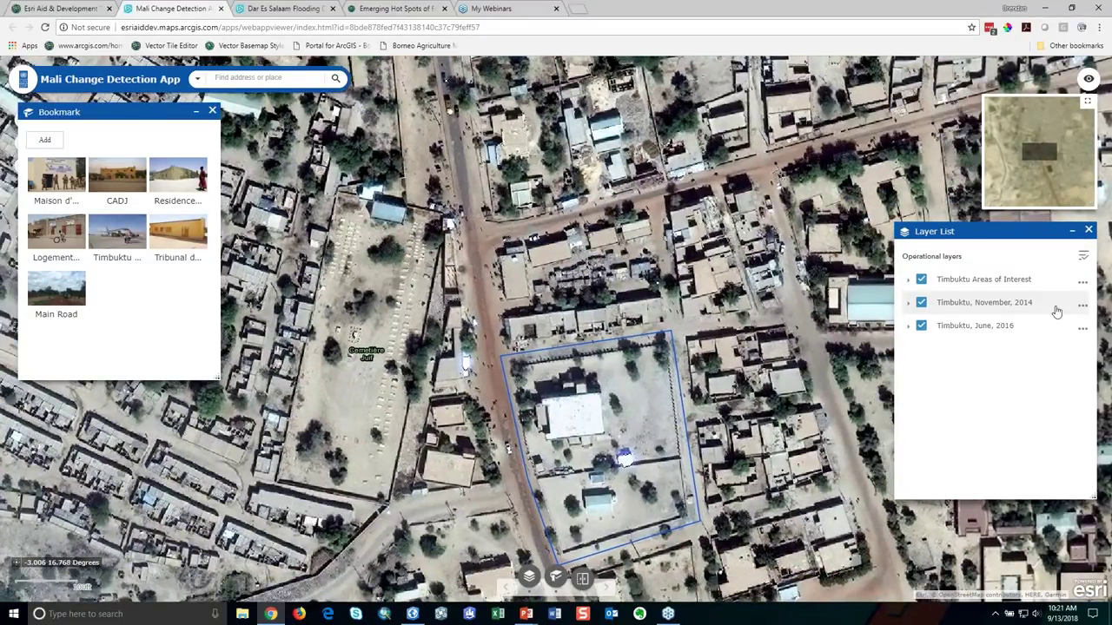
# Step: Fade the November 2014 layer to 100% transparency to show June 2016 over the compound
pyautogui.click(1082, 305)
pyautogui.click(1033, 350)
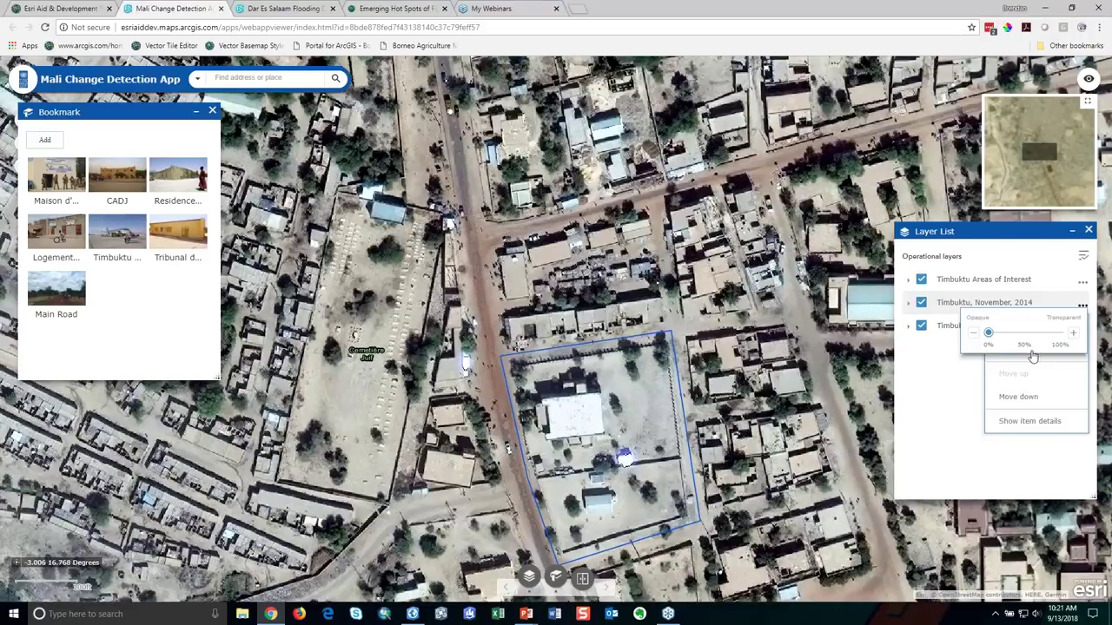
pyautogui.moveTo(987, 333); pyautogui.dragTo(1062, 335)
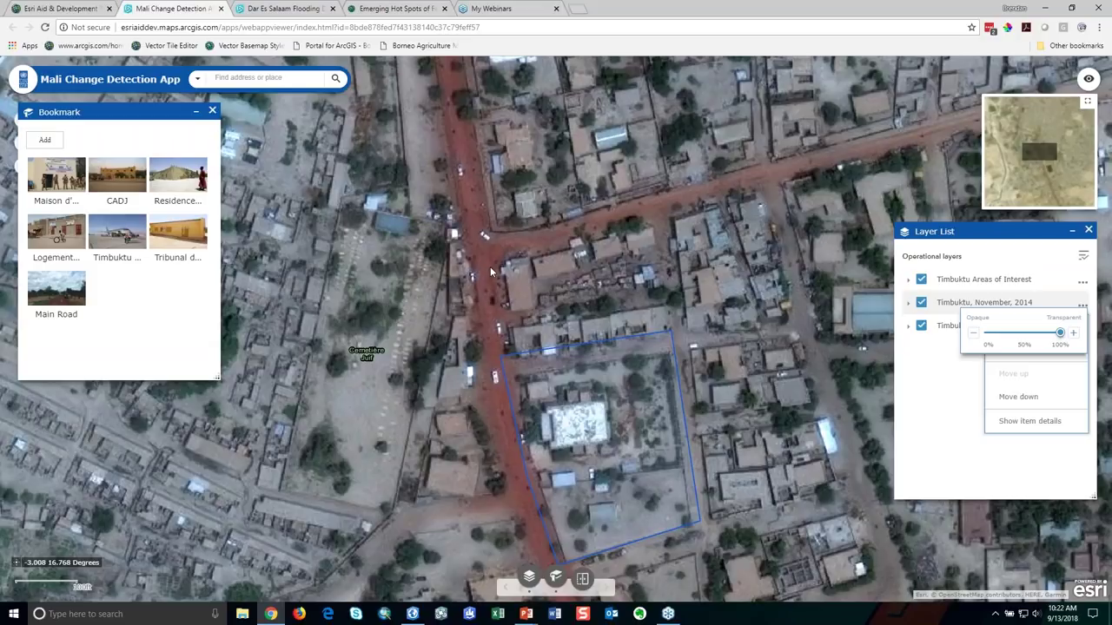
pyautogui.click(284, 10)
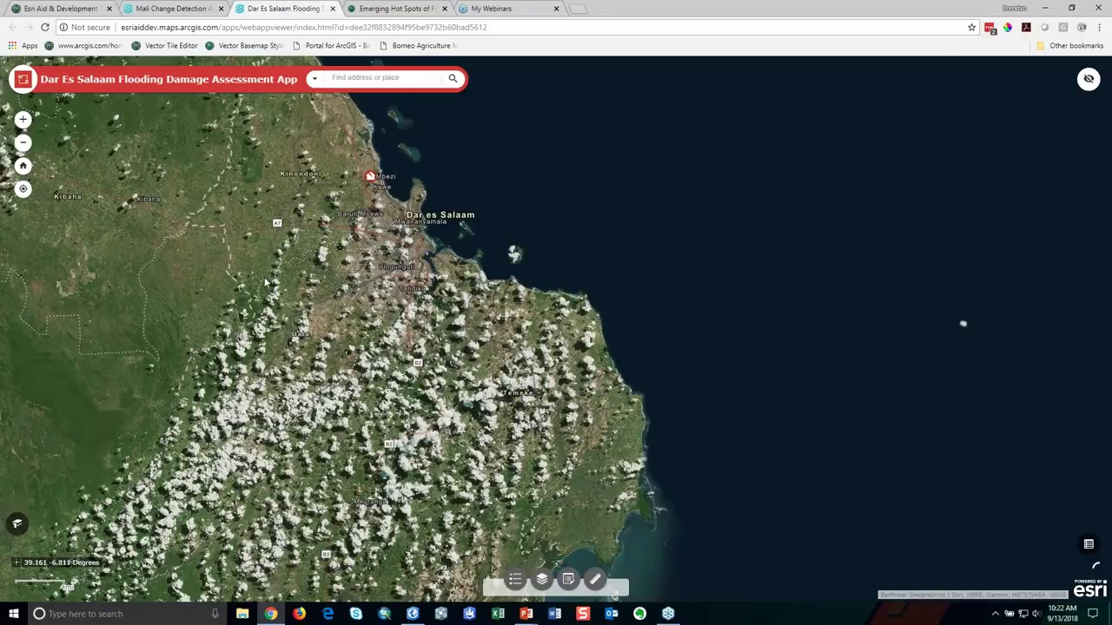
# Step: Pan the satellite view of the Dar es Salaam coastline slightly to the right
pyautogui.moveTo(484, 237); pyautogui.dragTo(570, 241)
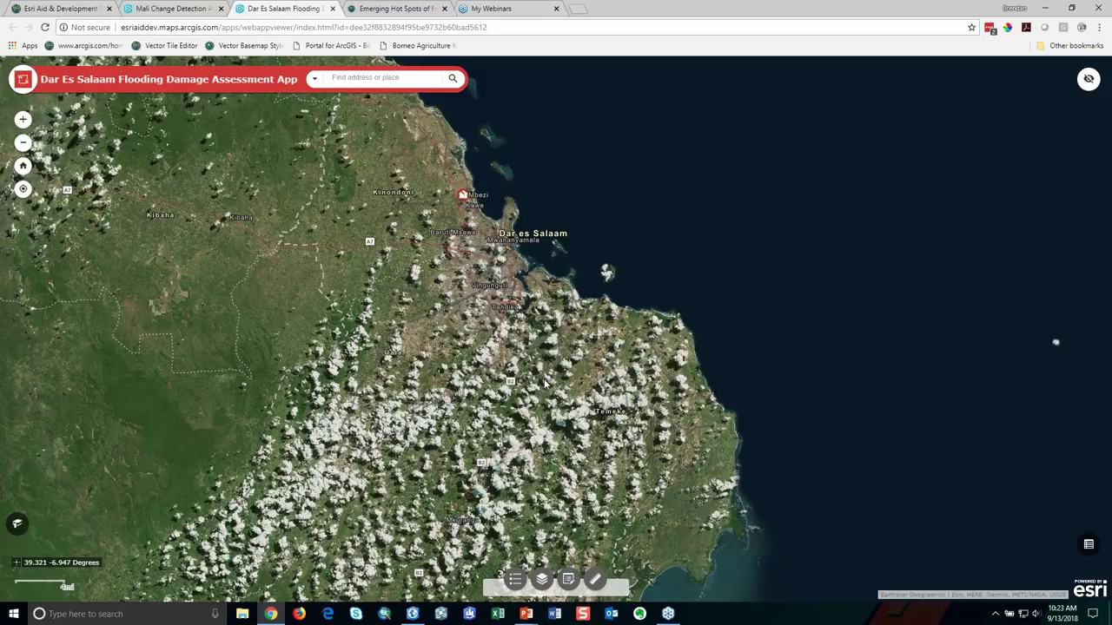
# Step: Zoom to the Mbezi bookmark, centre the river bend, and close the Bookmark panel
pyautogui.click(16, 525)
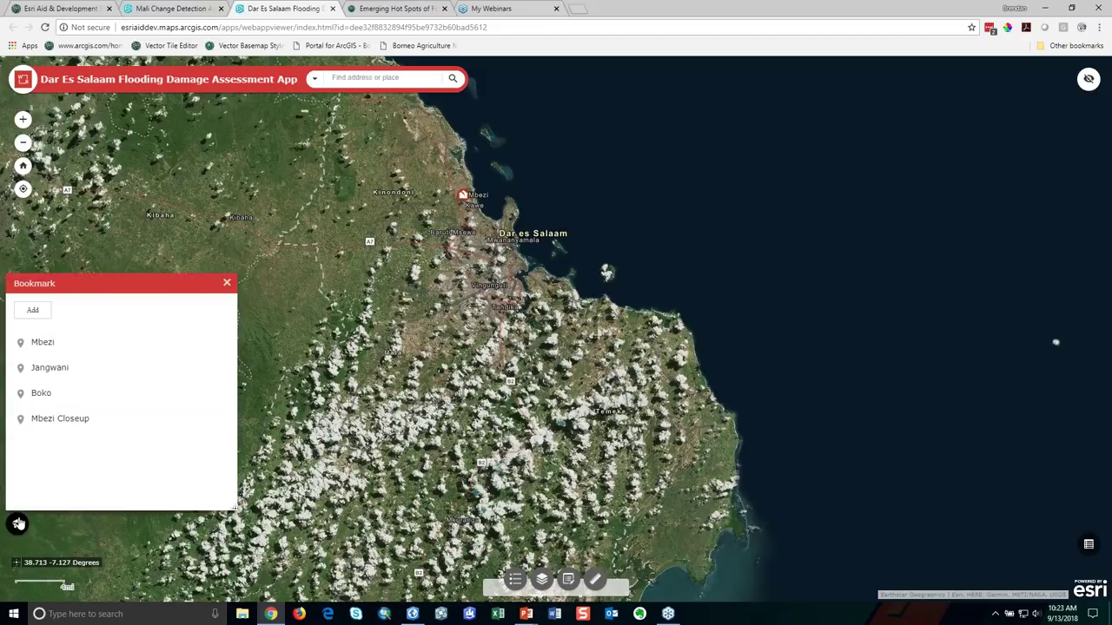
pyautogui.click(47, 346)
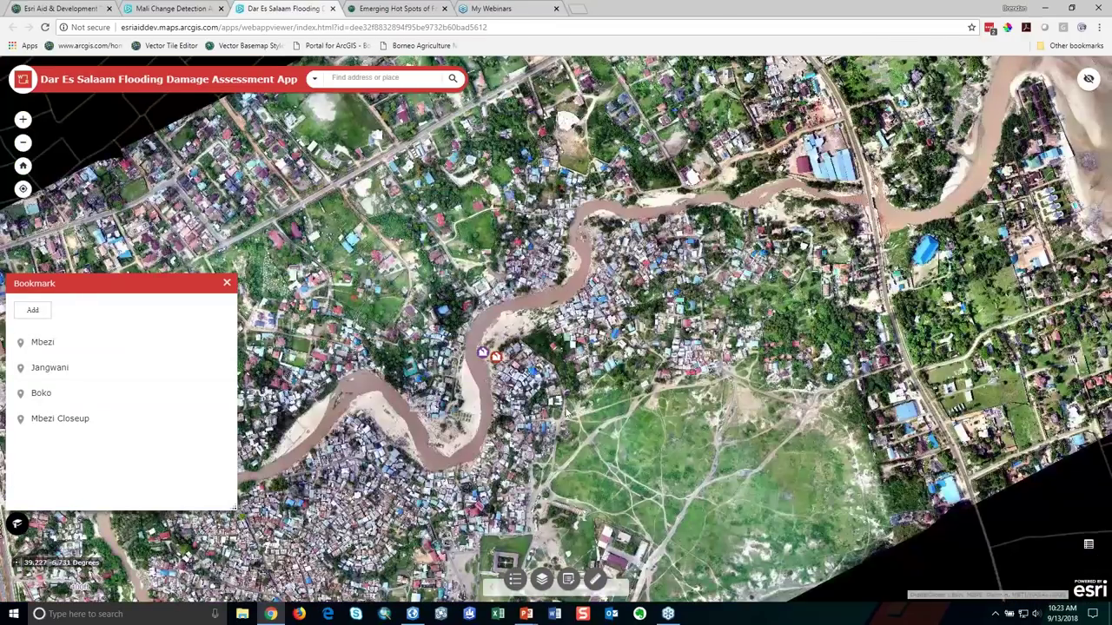
pyautogui.scroll(1, 488, 360)
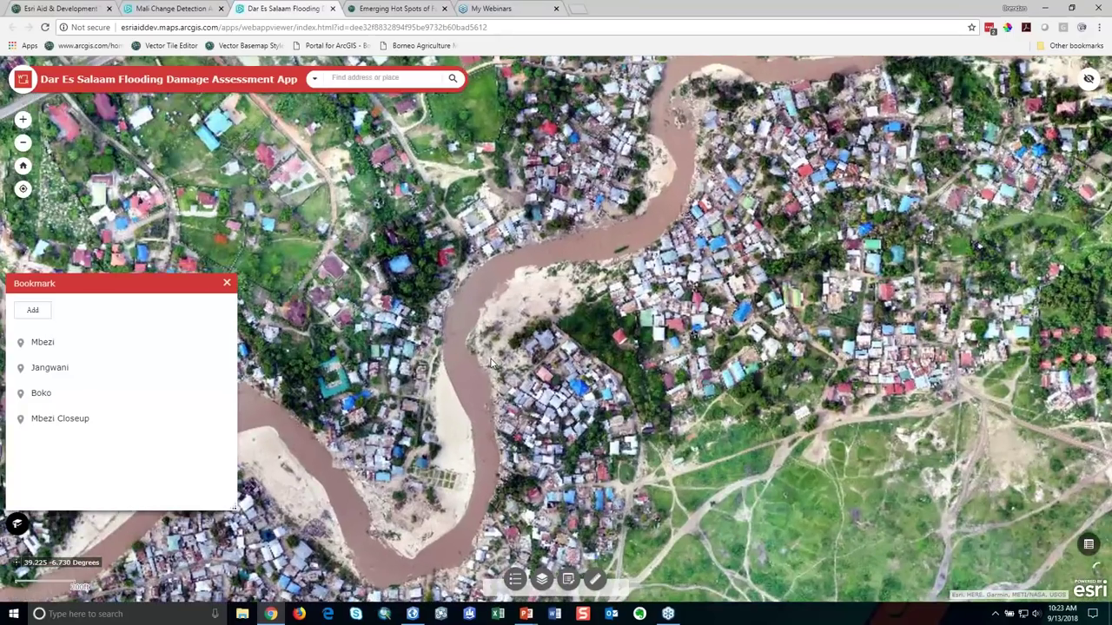
pyautogui.scroll(1, 491, 365)
pyautogui.moveTo(494, 417); pyautogui.dragTo(616, 328)
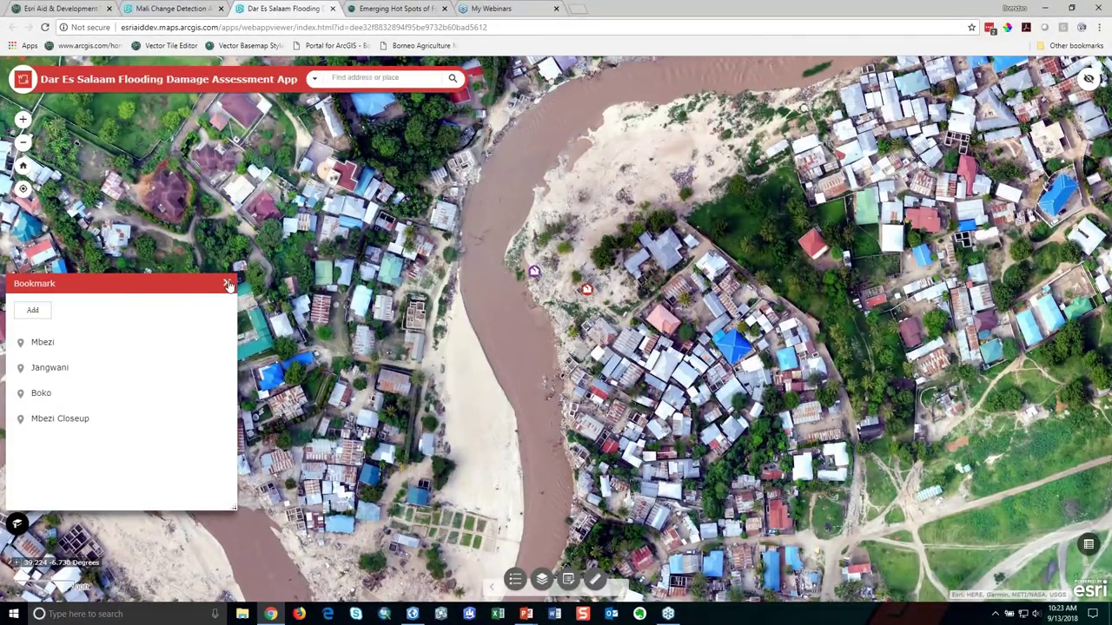
pyautogui.click(227, 283)
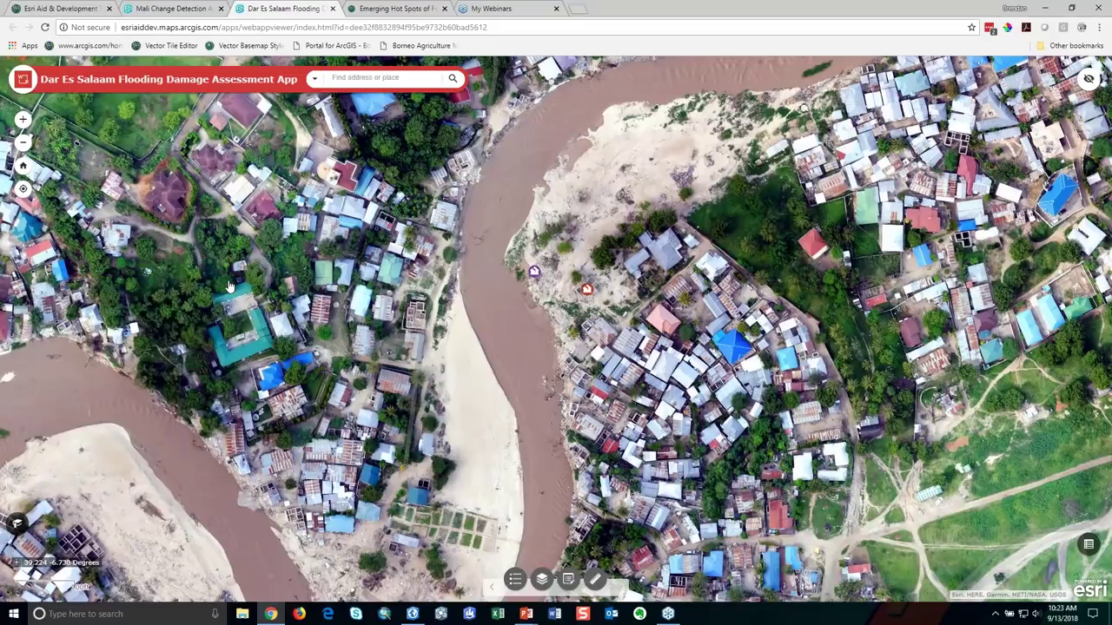
# Step: Check the damage legend, then turn on the OpenStreetMap Buildings layer in the Layer List
pyautogui.click(513, 578)
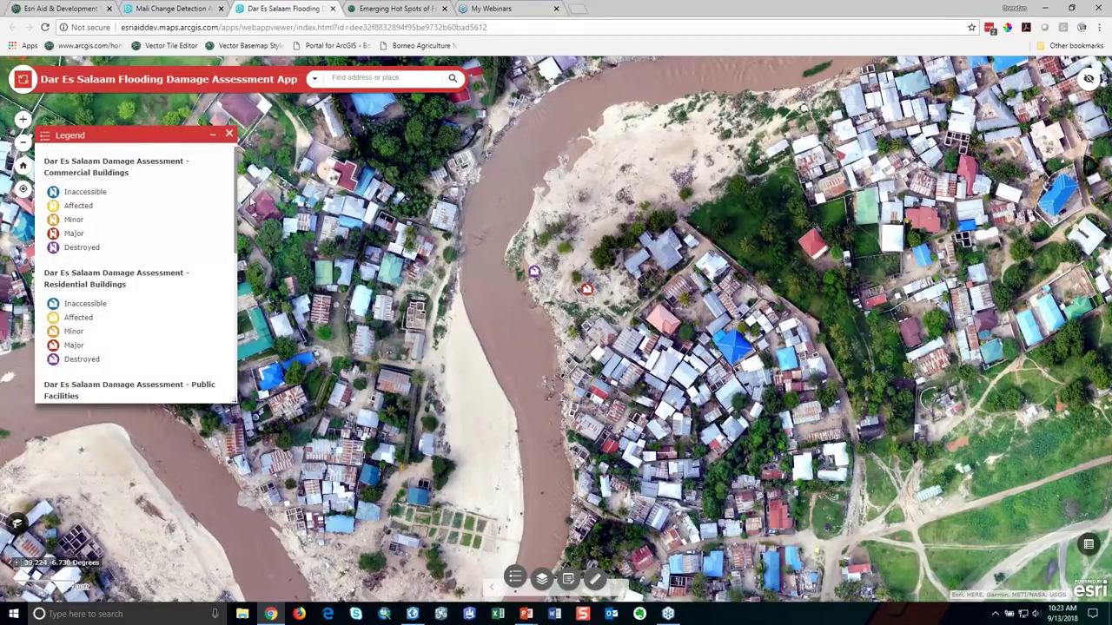
pyautogui.click(229, 135)
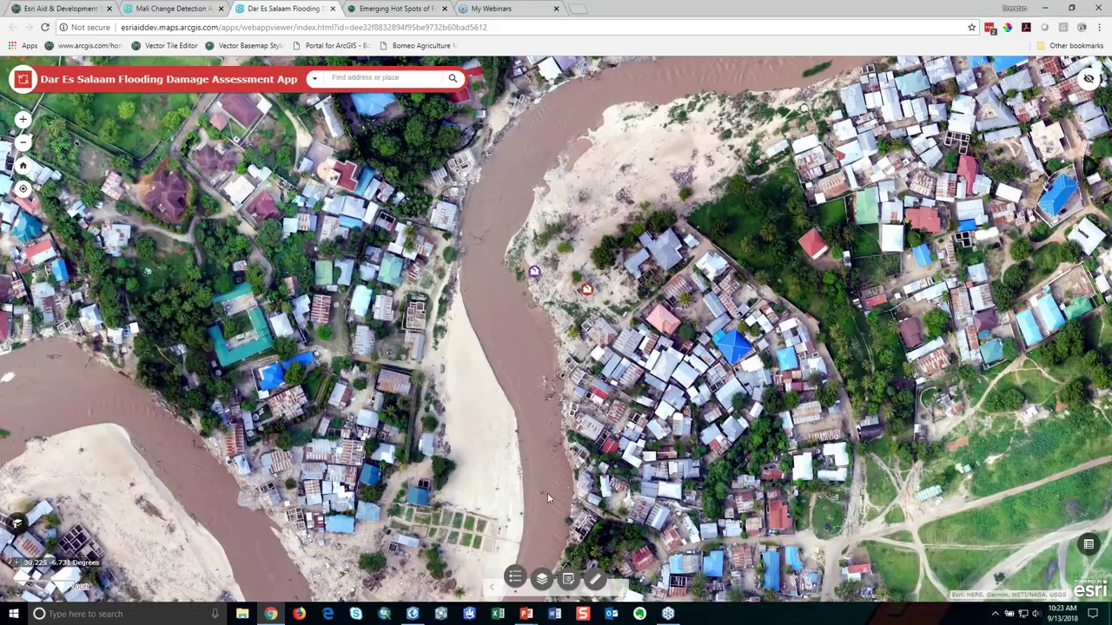
pyautogui.click(542, 580)
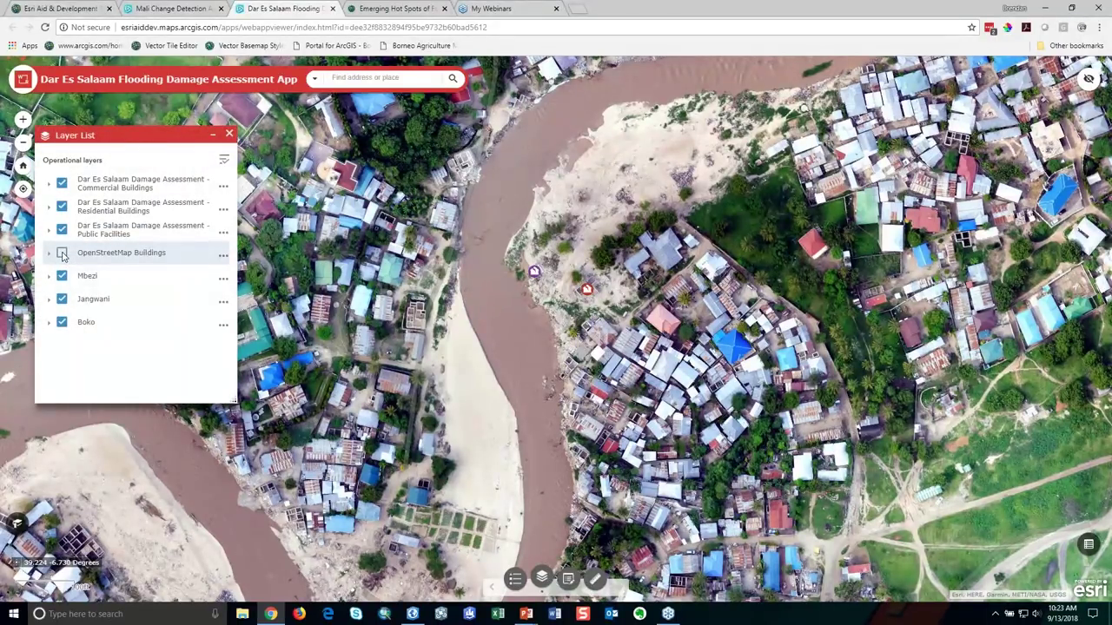
pyautogui.click(62, 254)
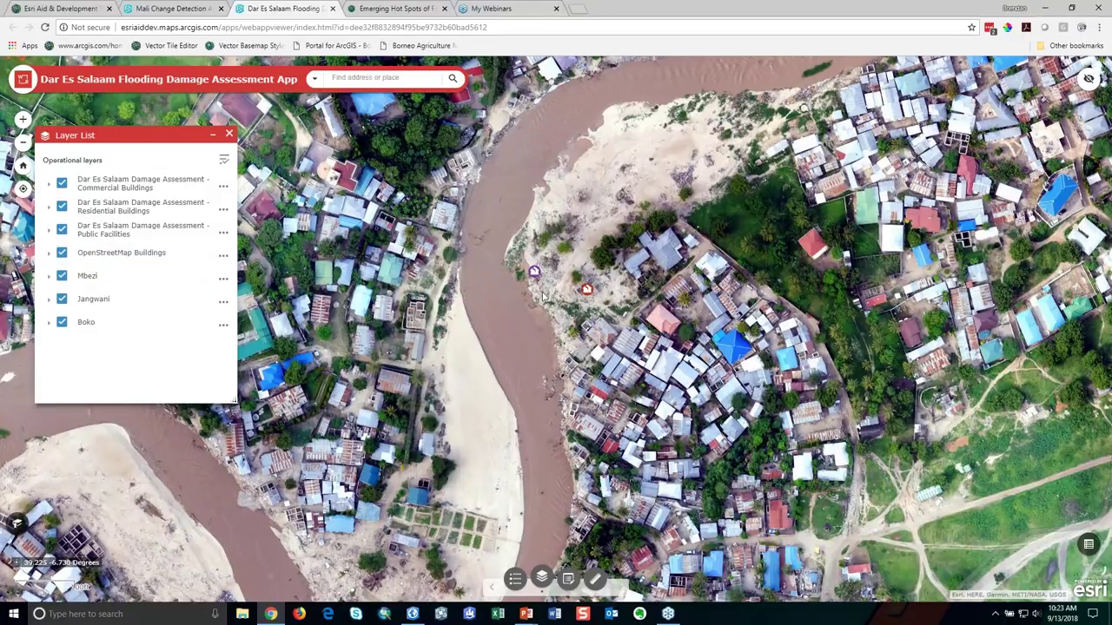
# Step: Toggle the Mbezi imagery layer off and back on, then close the Layer List
pyautogui.scroll(-1, 543, 297)
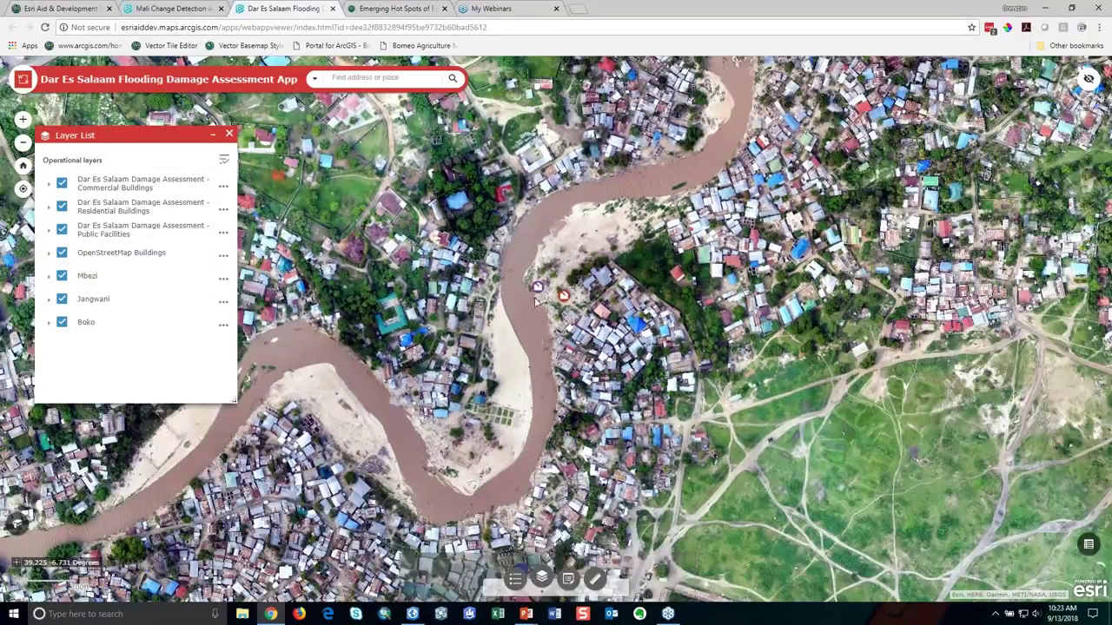
pyautogui.scroll(1, 539, 302)
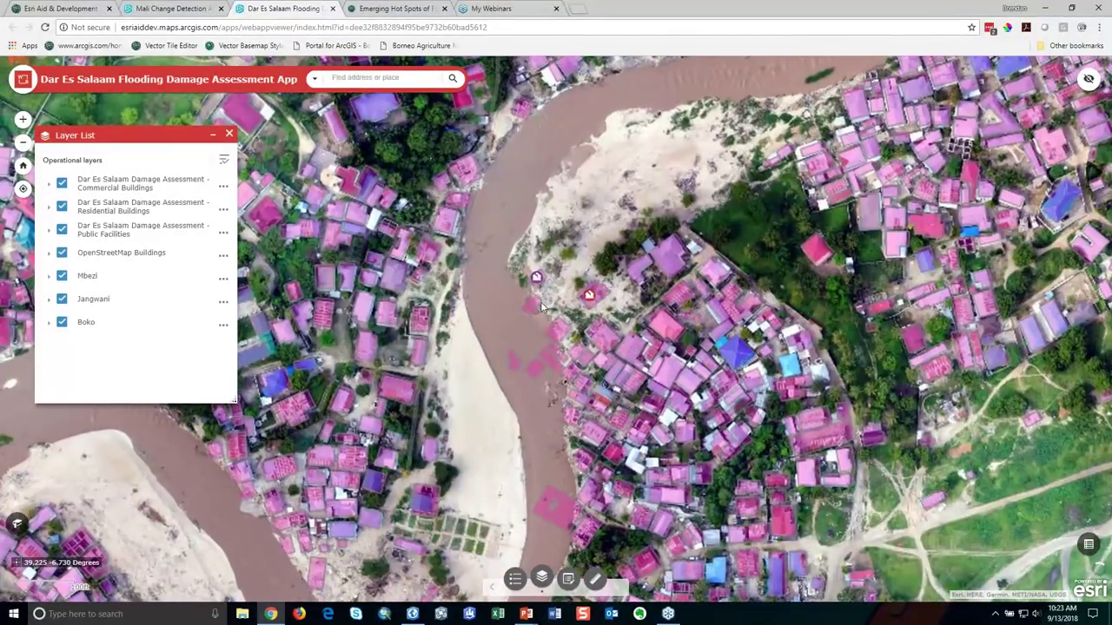
pyautogui.moveTo(544, 306); pyautogui.dragTo(575, 274)
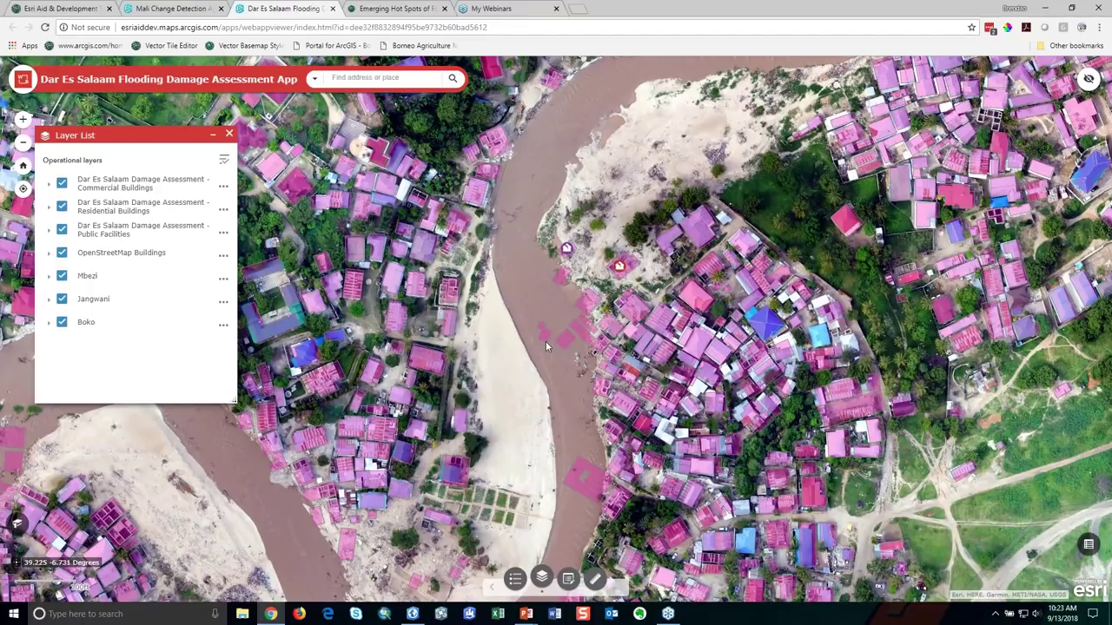
pyautogui.click(61, 278)
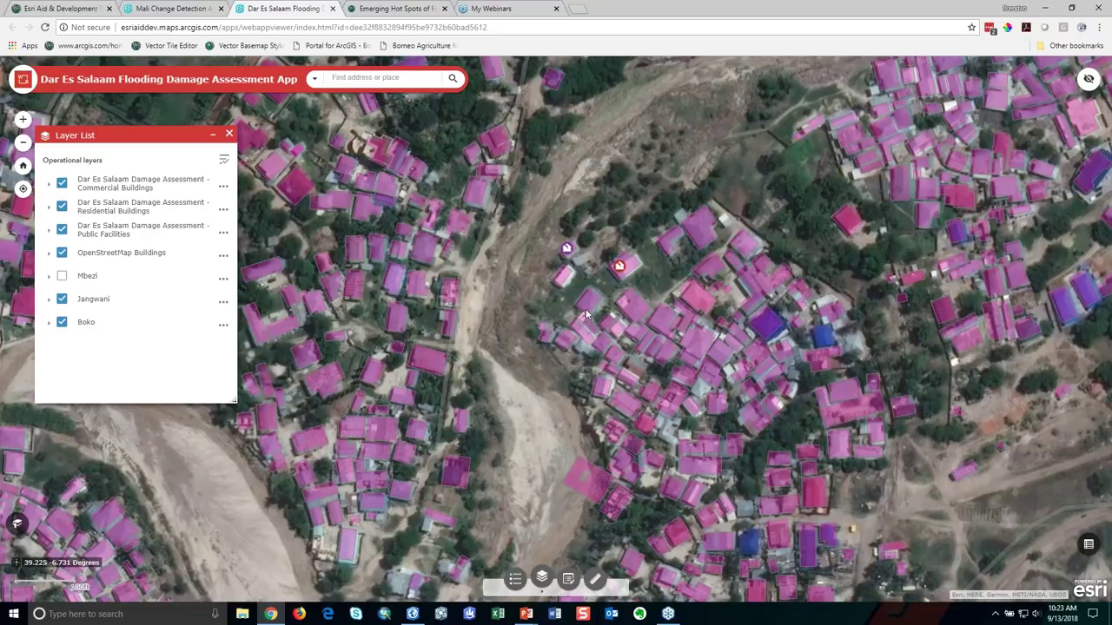
pyautogui.click(62, 275)
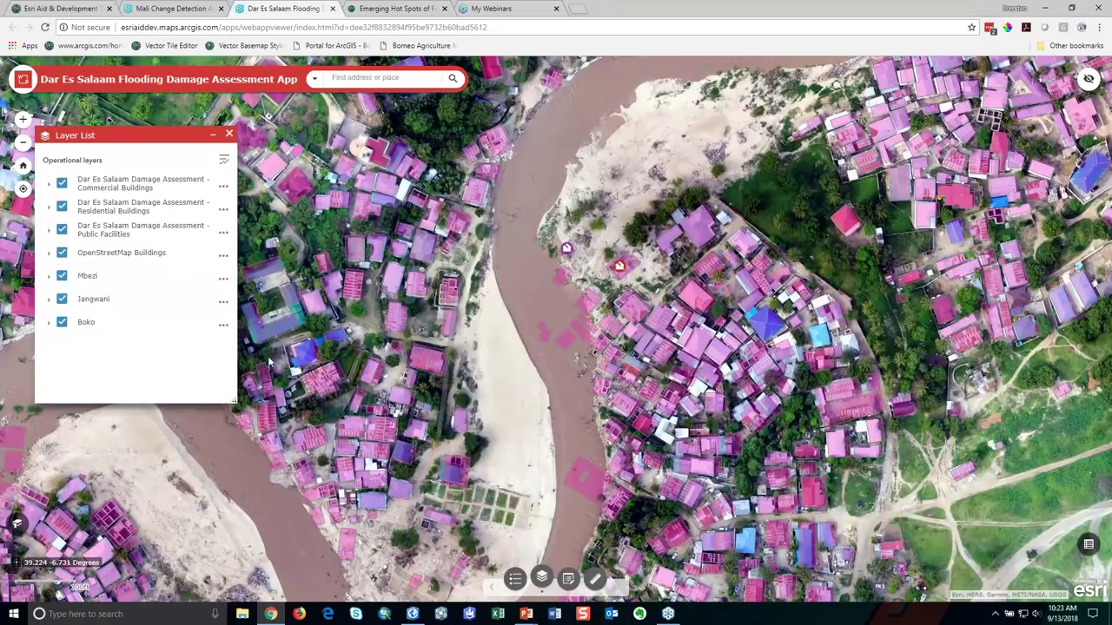
pyautogui.click(229, 133)
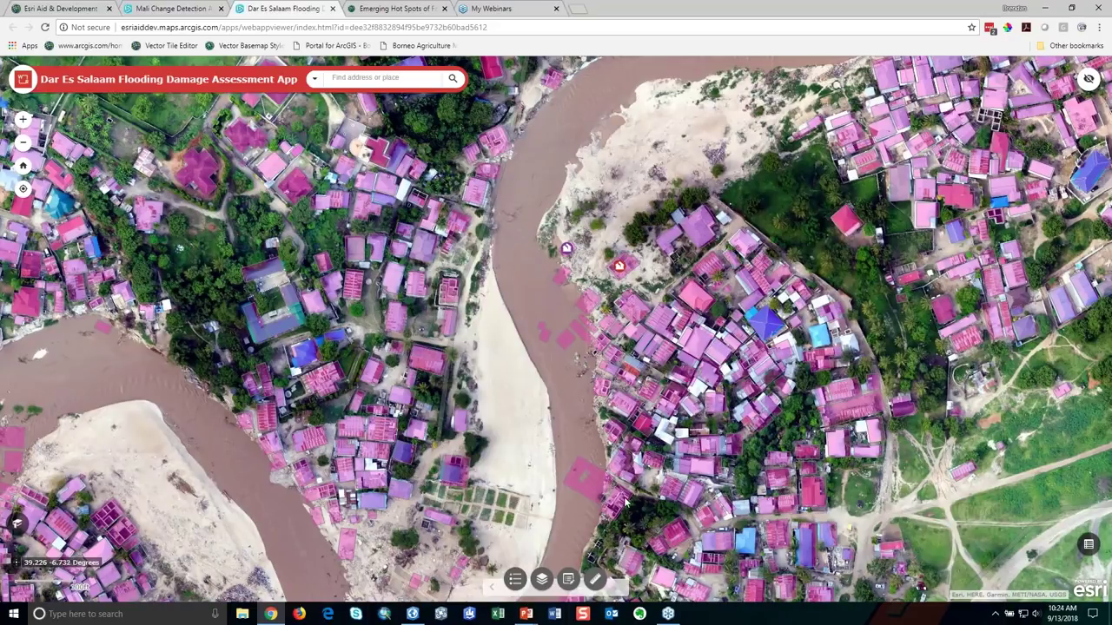
# Step: Place a Residential Buildings 'Destroyed' point beside the river, then close the attribute form and Edit panel
pyautogui.click(569, 581)
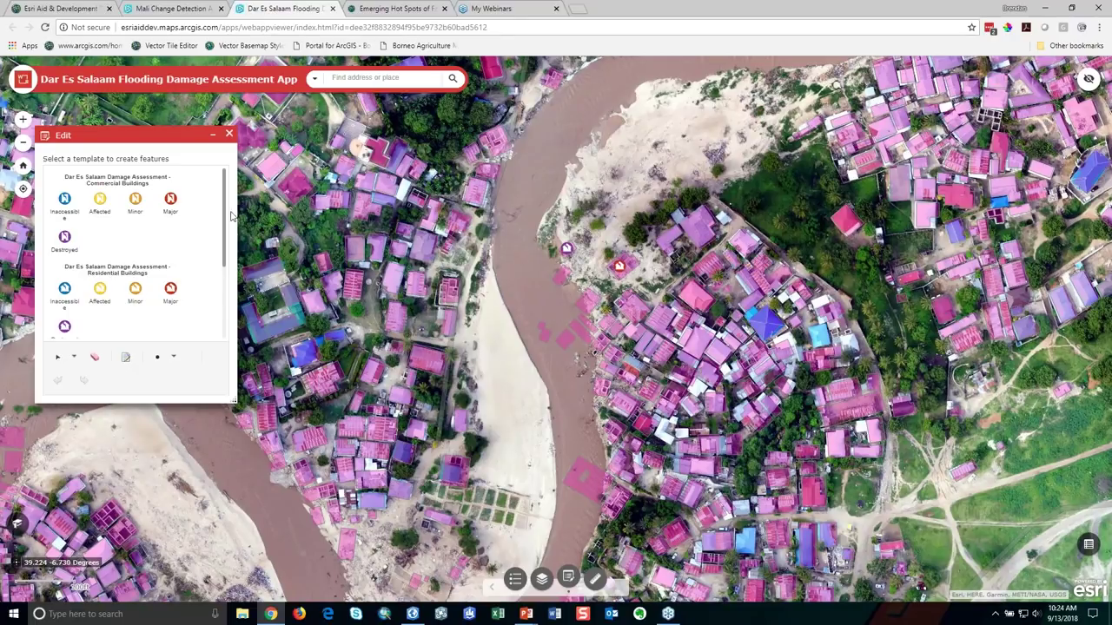
pyautogui.moveTo(226, 212); pyautogui.dragTo(223, 254)
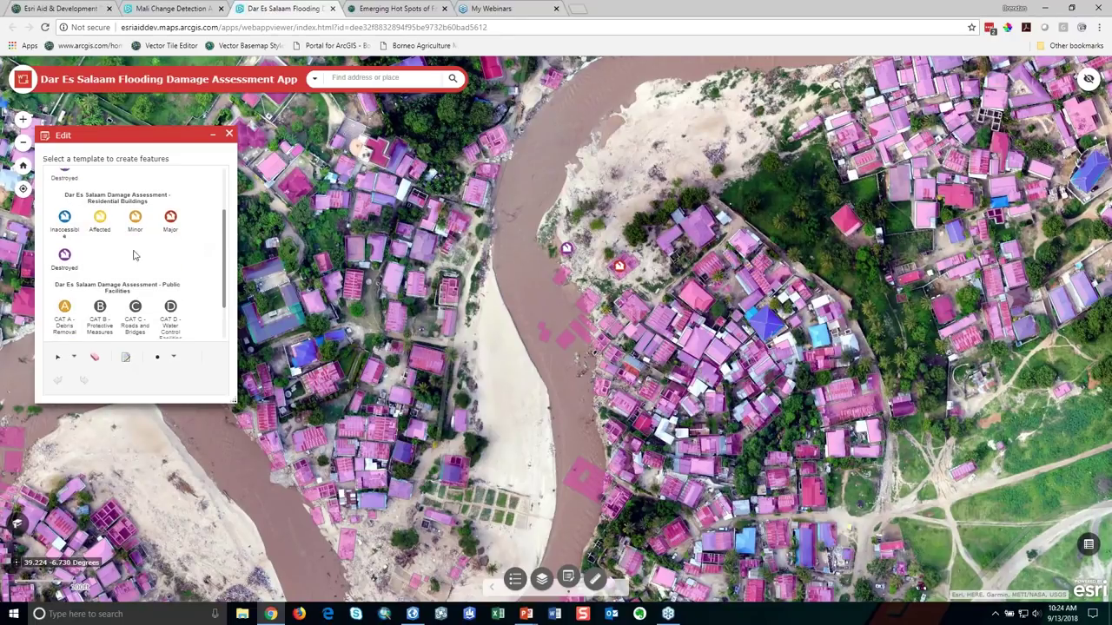
pyautogui.click(65, 257)
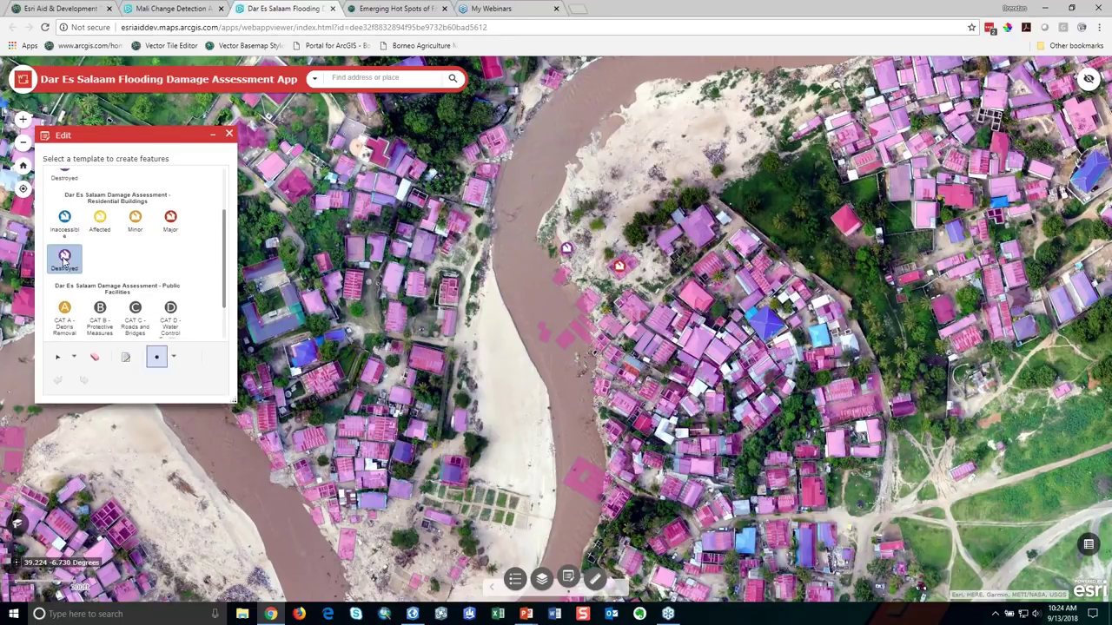
pyautogui.click(567, 340)
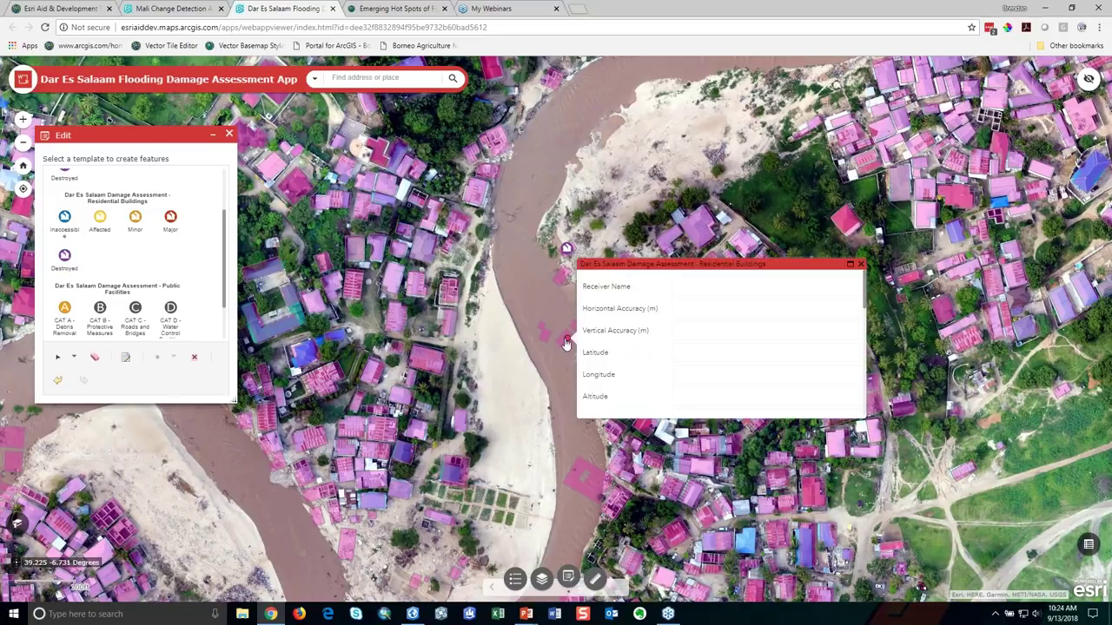
pyautogui.click(860, 264)
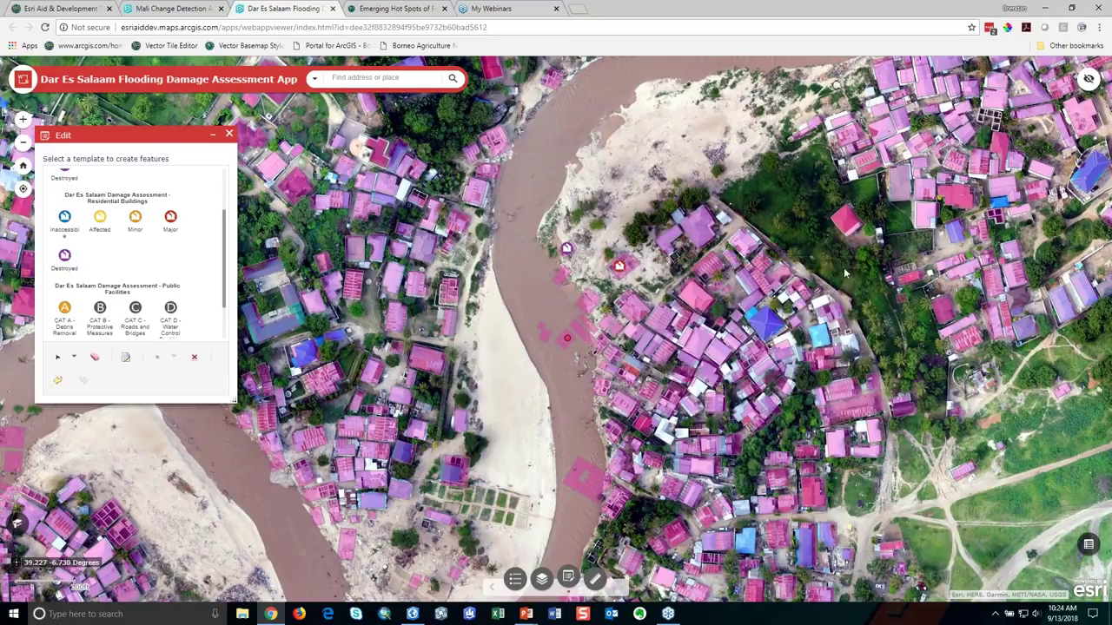
pyautogui.click(228, 133)
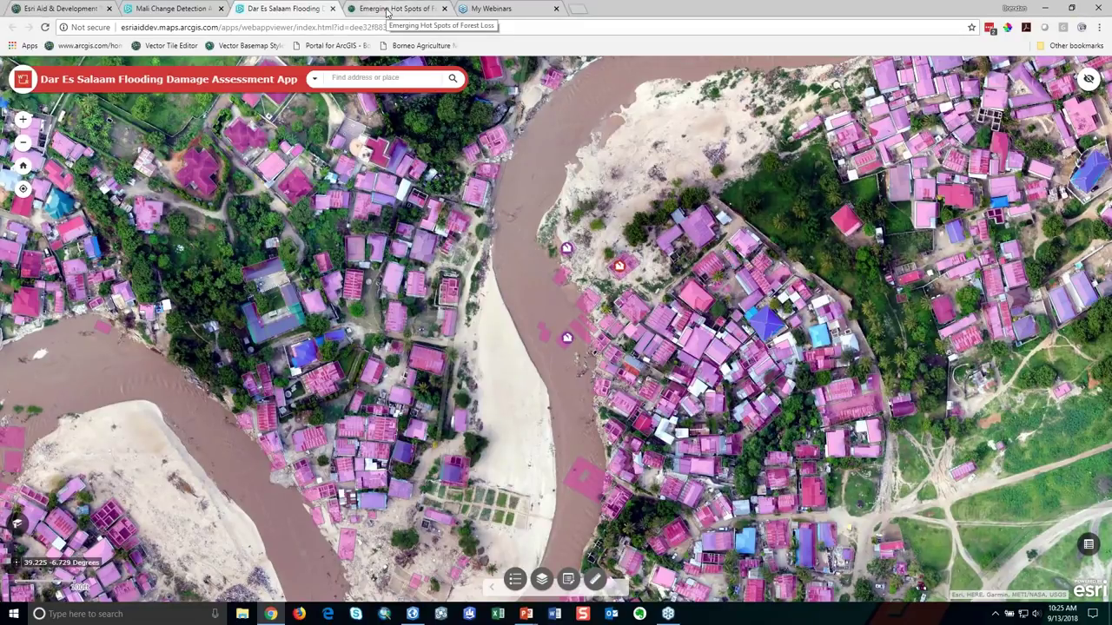
# Step: Switch to the 'Emerging Hot Spots of Forest Loss' Cascade story and scroll down through its sections
pyautogui.click(388, 10)
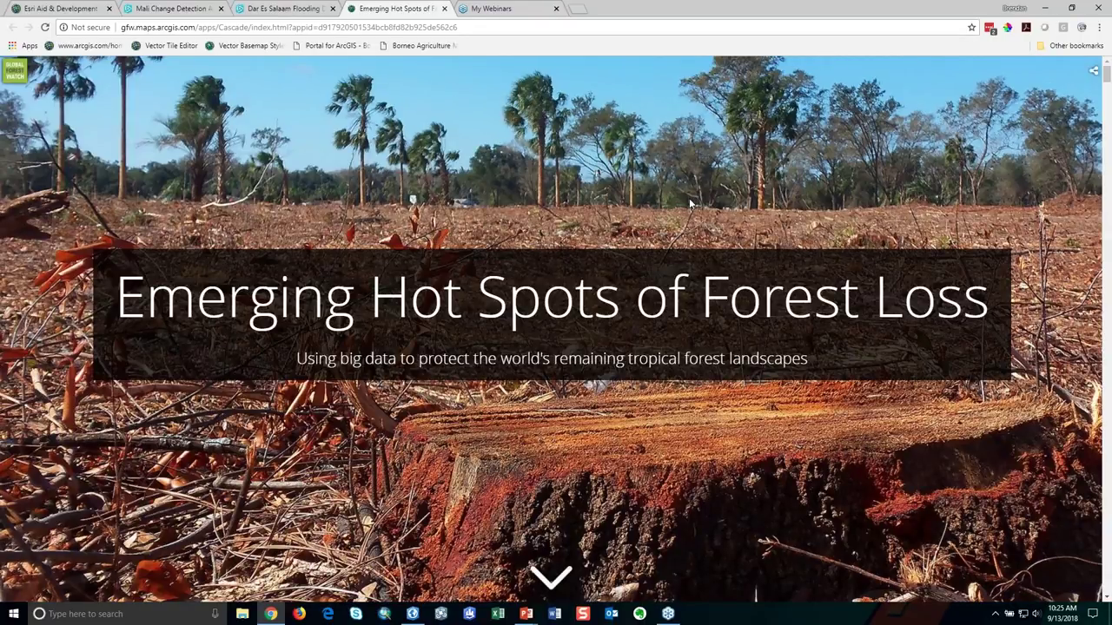
pyautogui.scroll(-3, 605, 429)
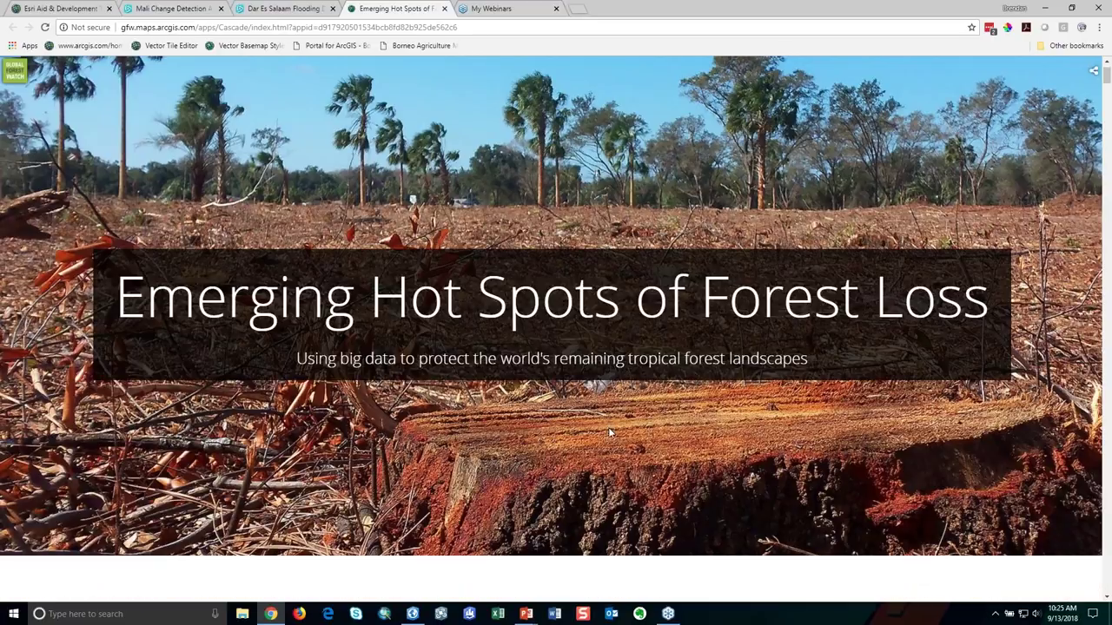
pyautogui.scroll(-3, 602, 425)
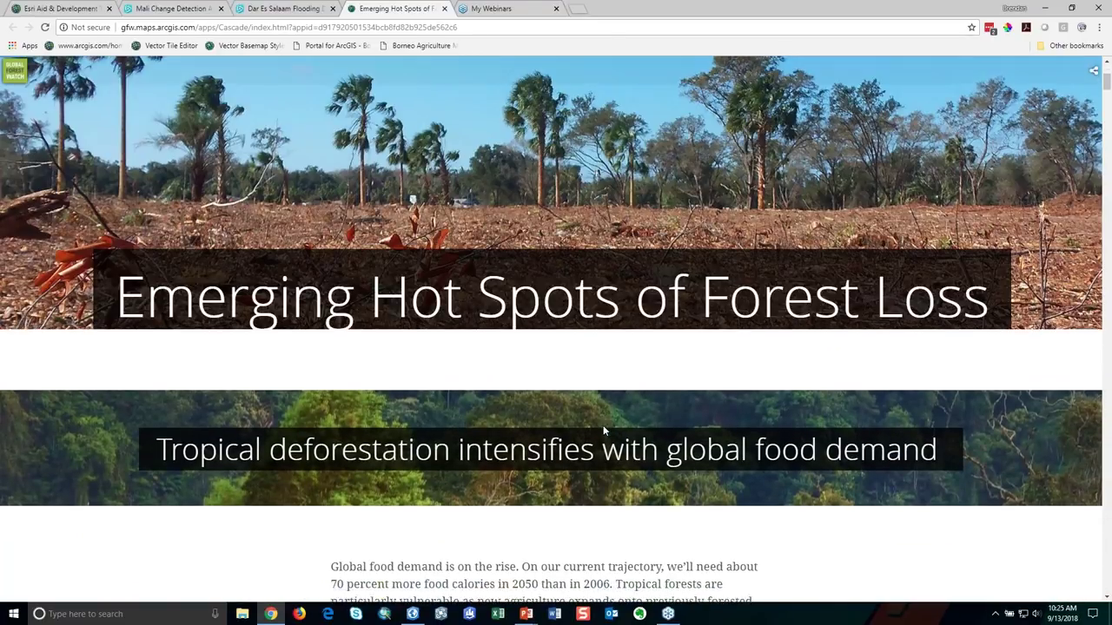
pyautogui.scroll(-2, 603, 424)
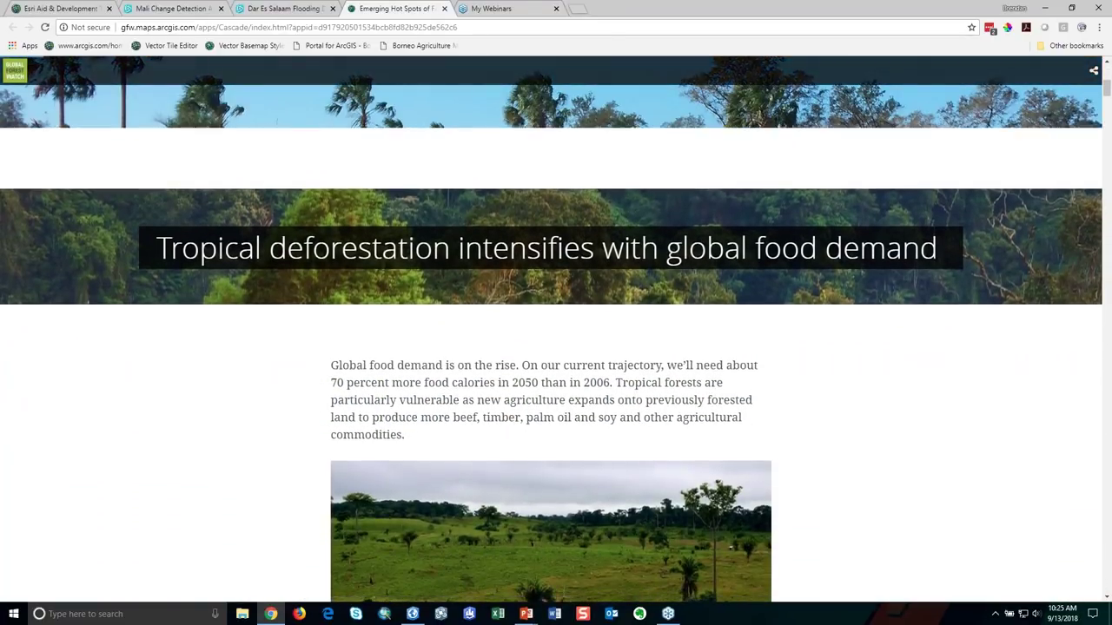
pyautogui.scroll(-1, 605, 425)
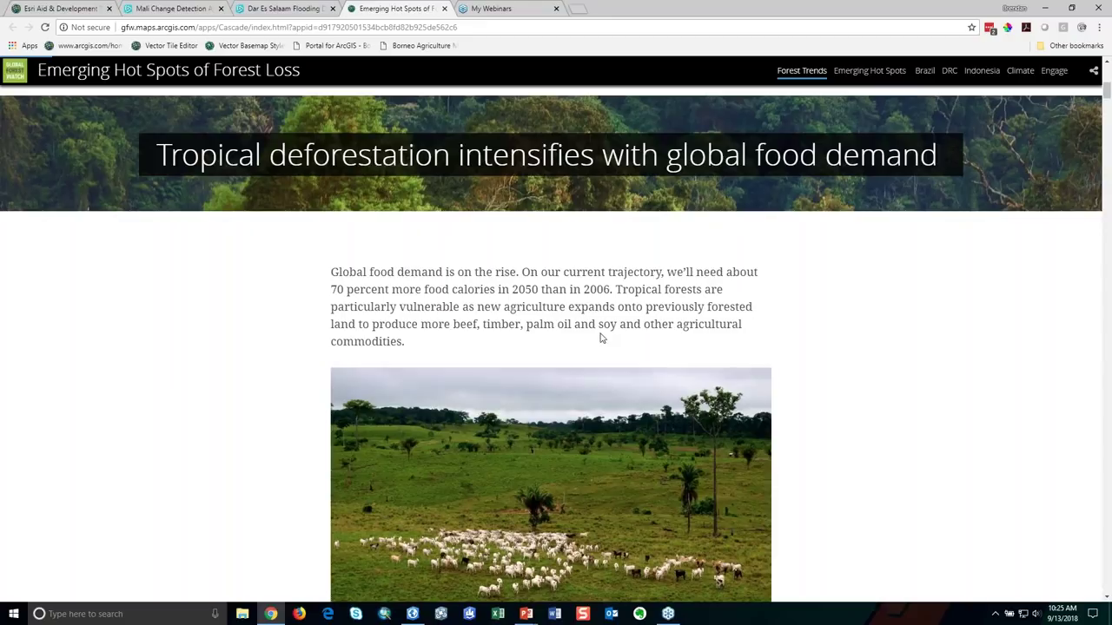
pyautogui.scroll(-3, 603, 338)
pyautogui.scroll(-4, 619, 352)
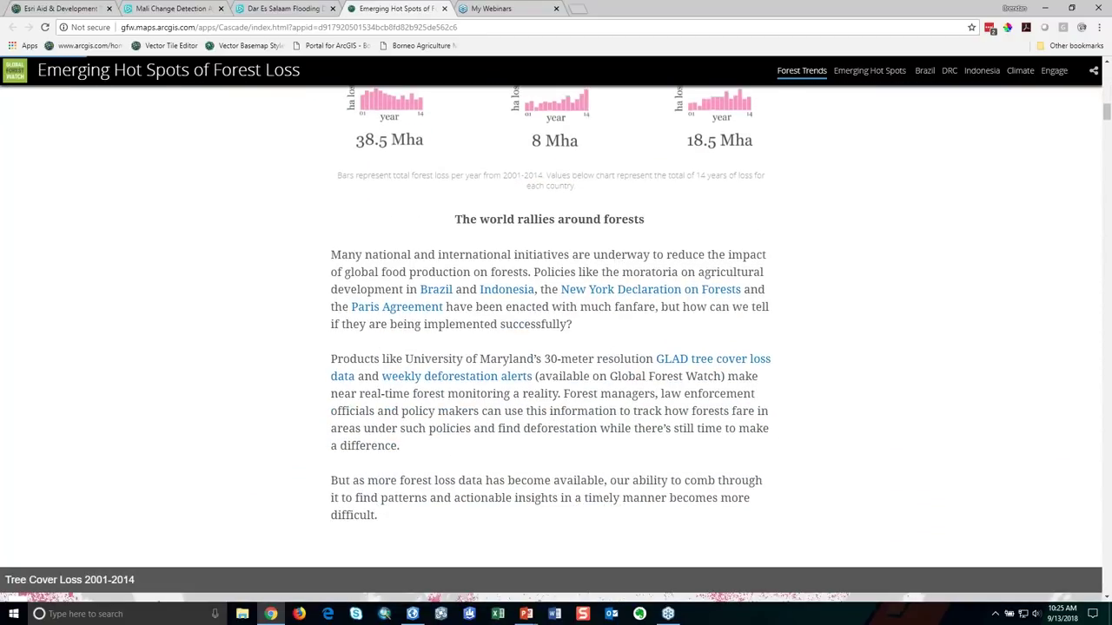
pyautogui.scroll(-5, 615, 356)
pyautogui.scroll(-2, 614, 356)
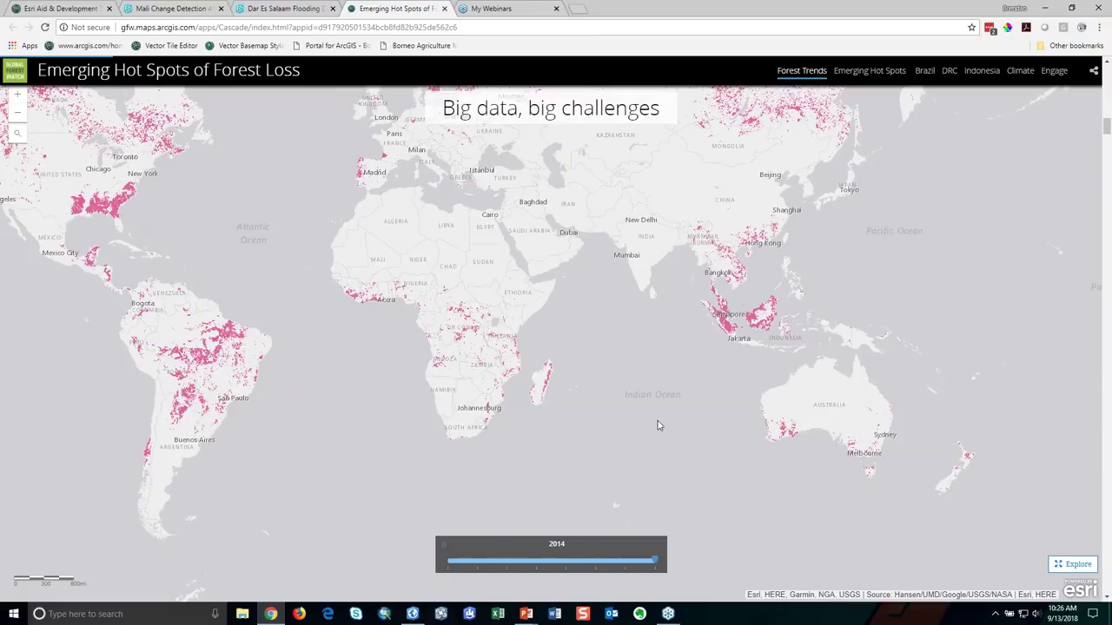
pyautogui.scroll(-5, 658, 426)
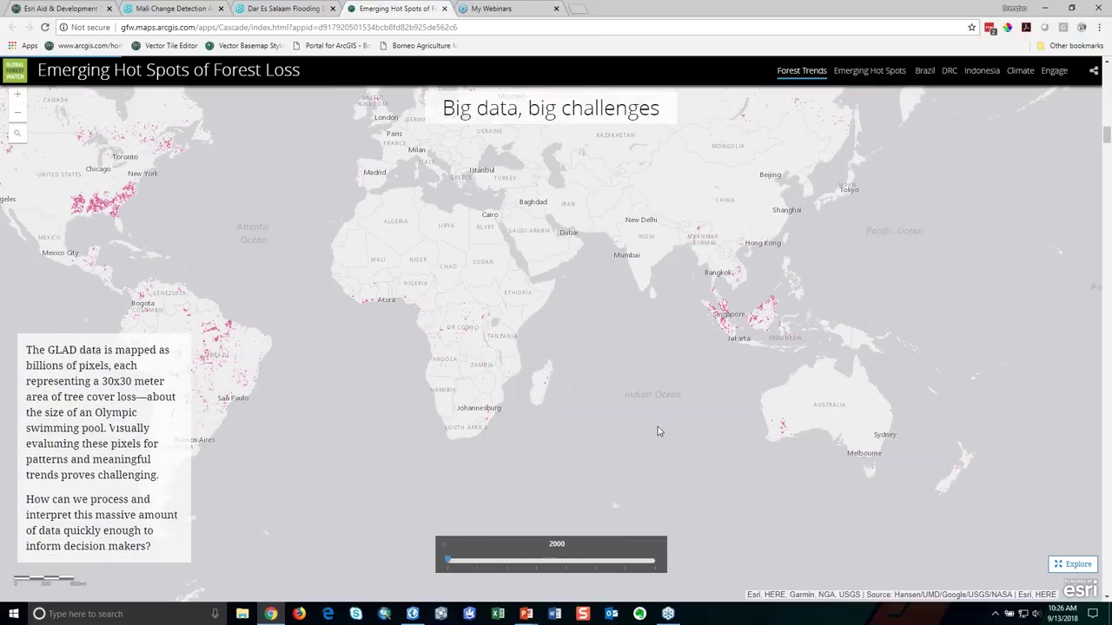
pyautogui.scroll(-10, 658, 434)
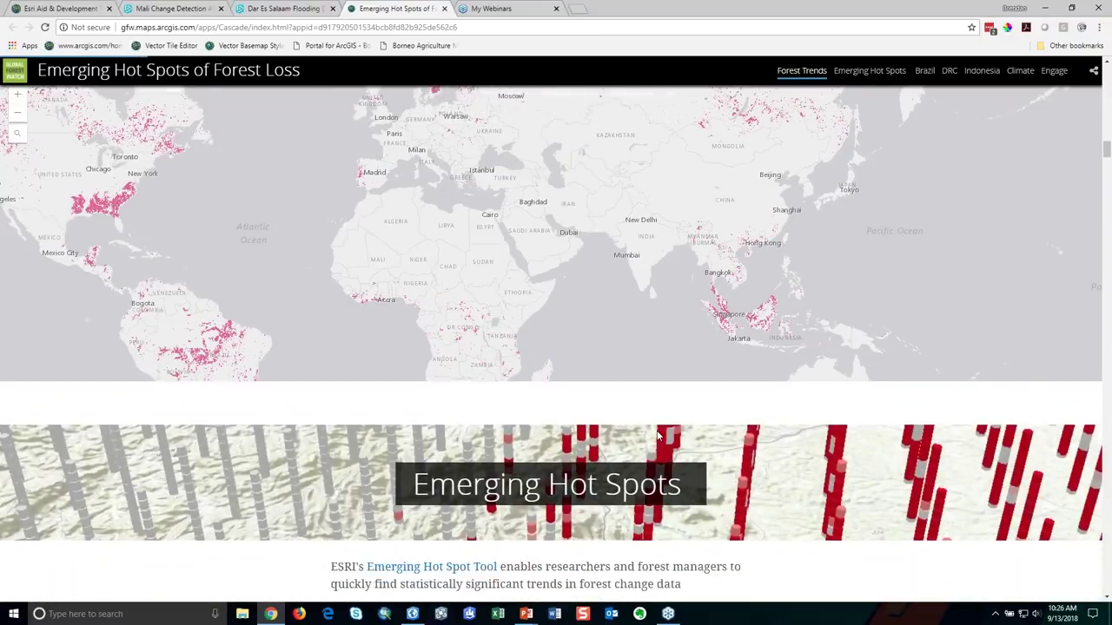
pyautogui.scroll(-3, 657, 433)
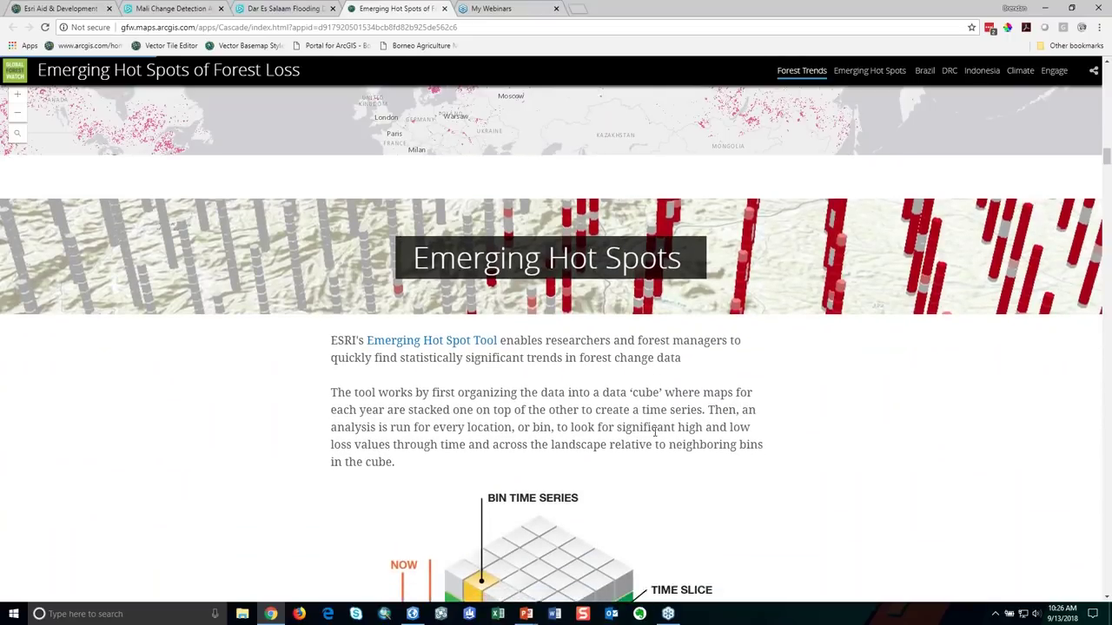
pyautogui.scroll(-1, 654, 432)
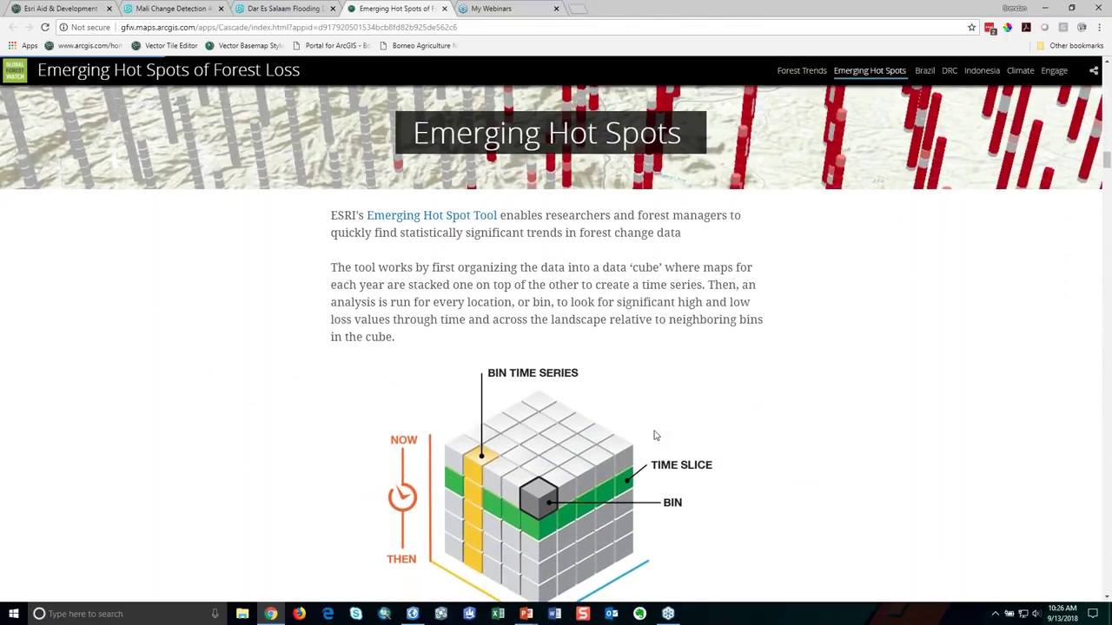
pyautogui.scroll(-1, 655, 436)
pyautogui.scroll(-1, 660, 434)
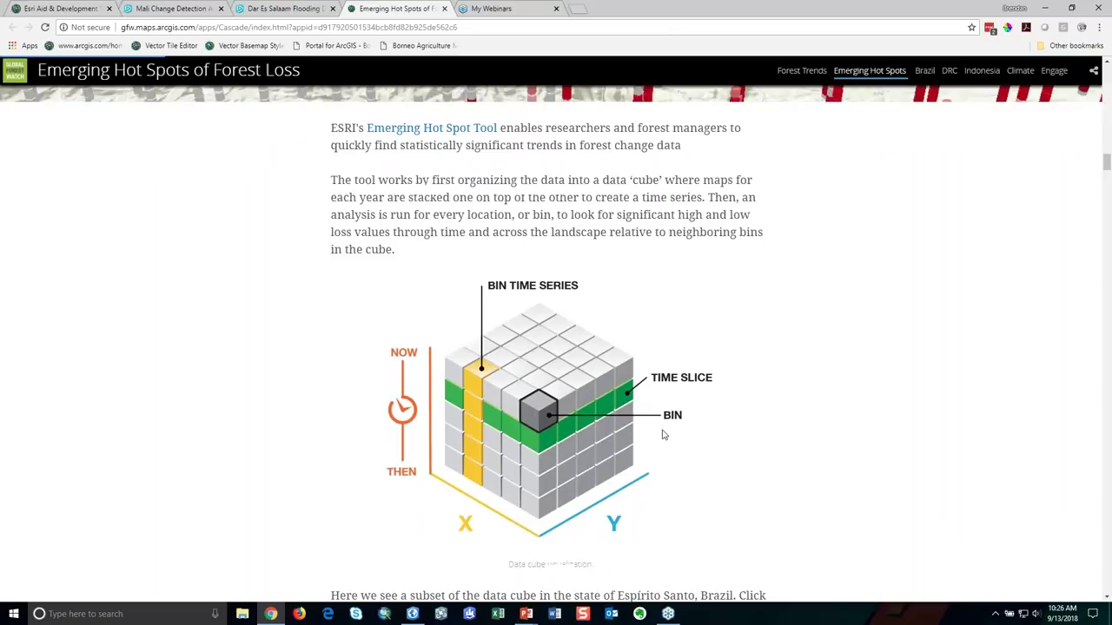
pyautogui.scroll(-3, 665, 432)
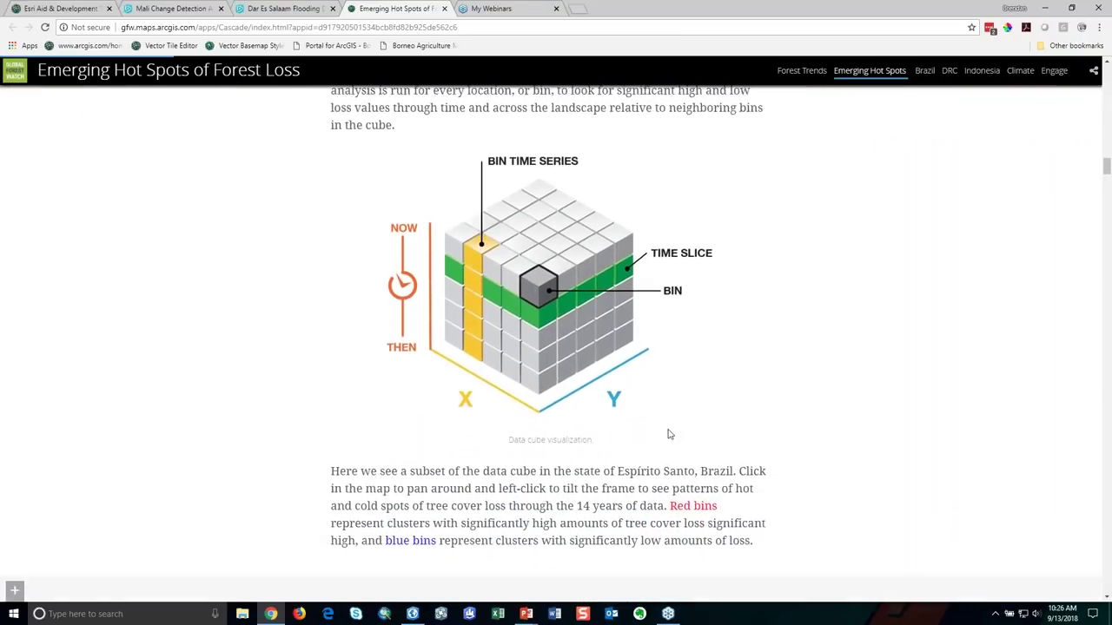
pyautogui.scroll(-5, 668, 431)
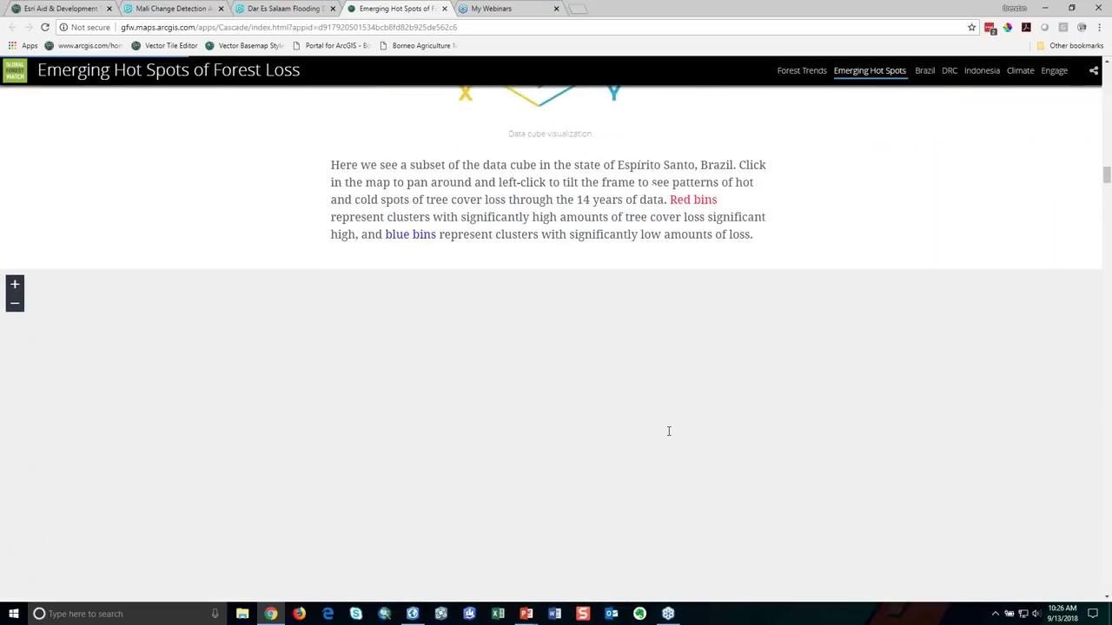
pyautogui.scroll(-1, 668, 434)
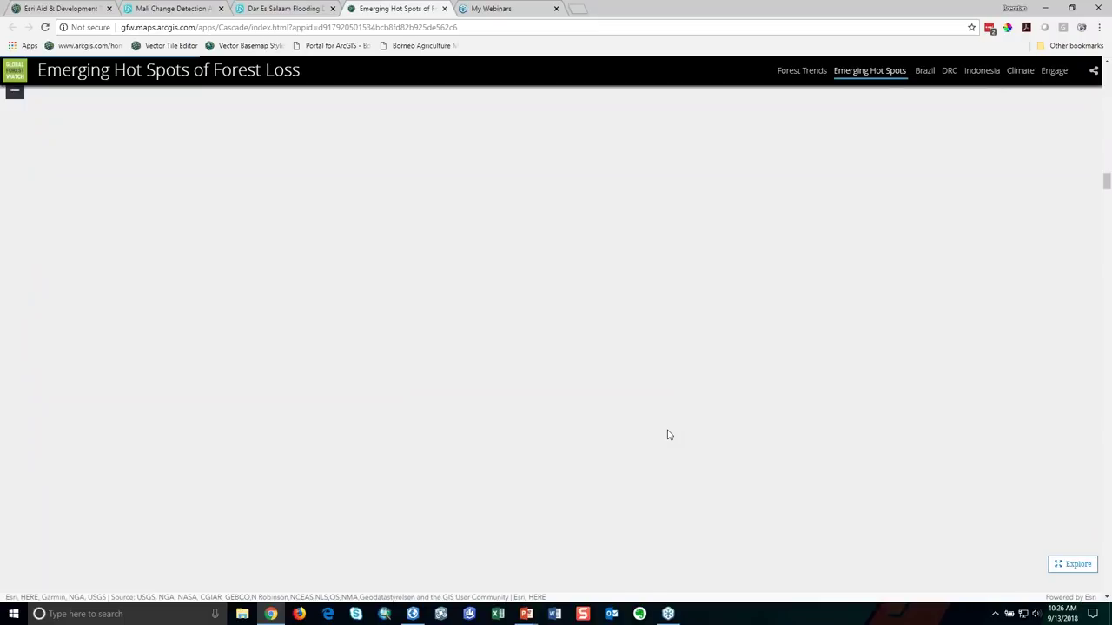
pyautogui.scroll(-2, 668, 435)
pyautogui.scroll(2, 668, 434)
# Step: Reload the story page and scroll down to the Emerging Hot Spots 3D space-time cube scene
pyautogui.click(45, 27)
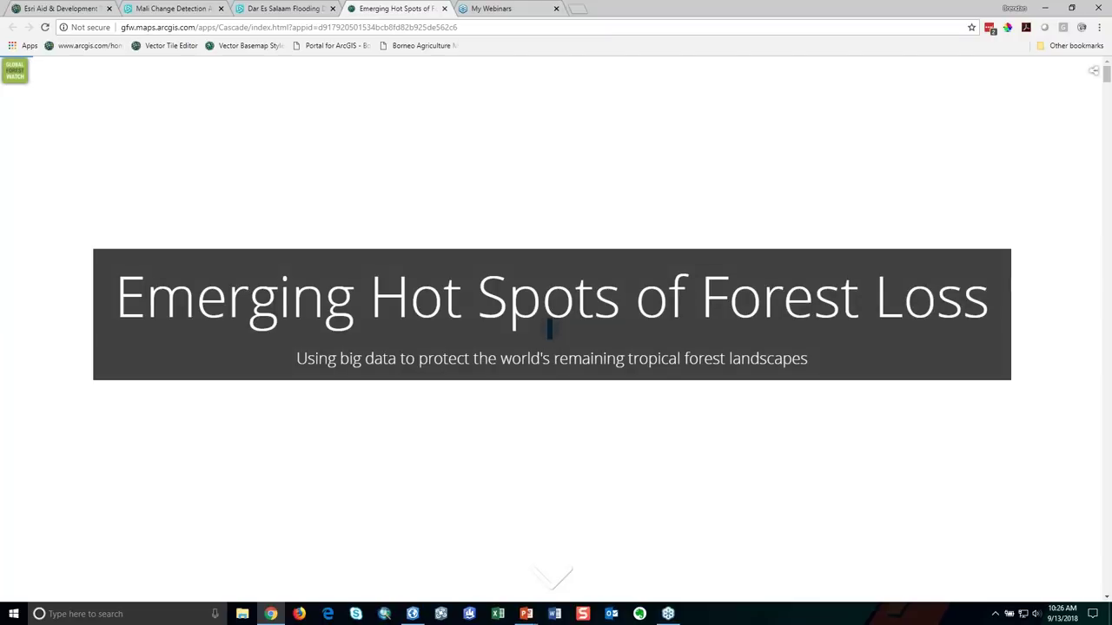
pyautogui.scroll(-5, 537, 352)
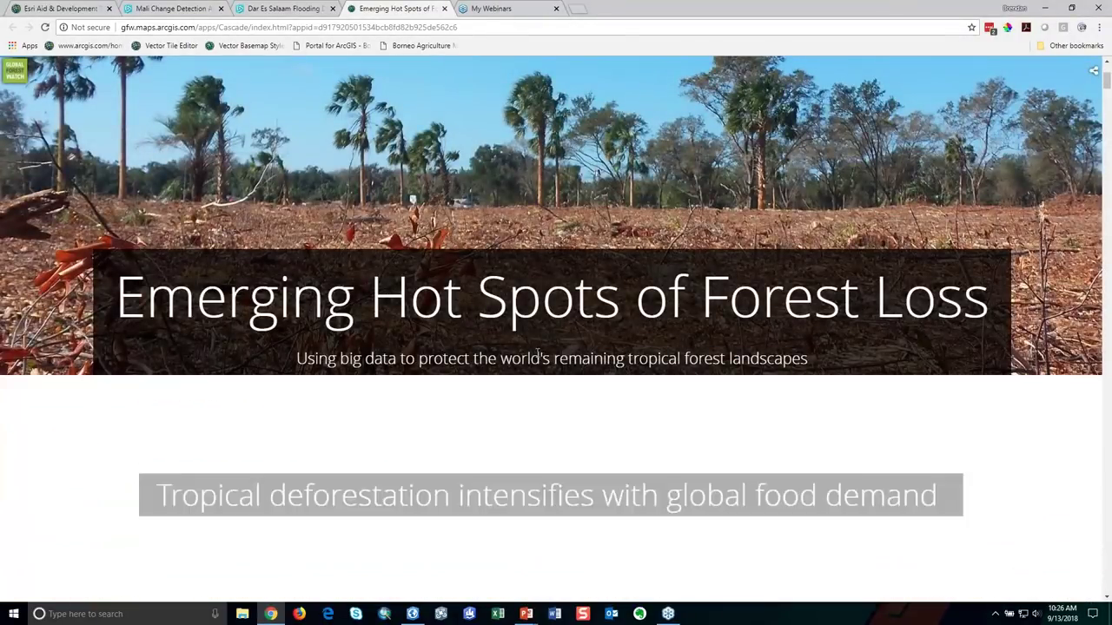
pyautogui.scroll(-10, 527, 352)
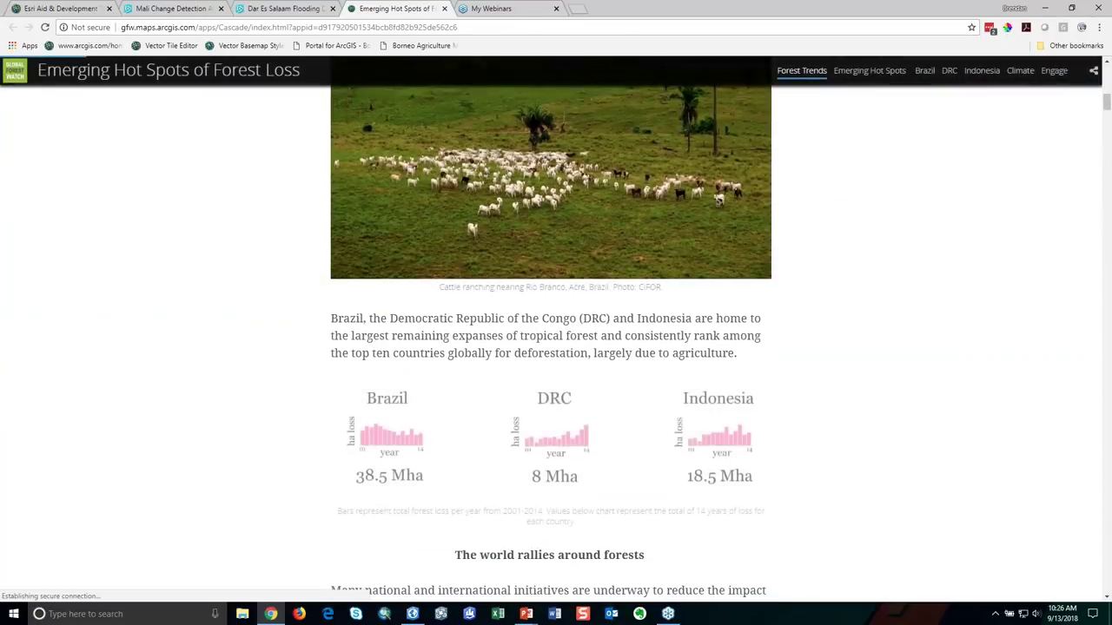
pyautogui.scroll(-5, 527, 353)
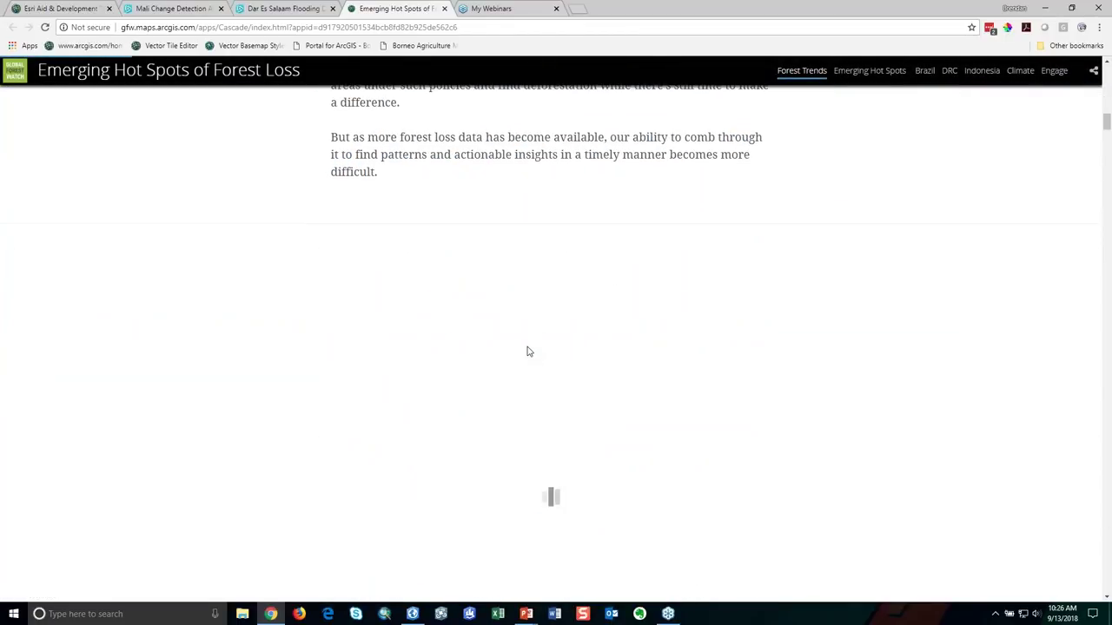
pyautogui.scroll(-8, 529, 354)
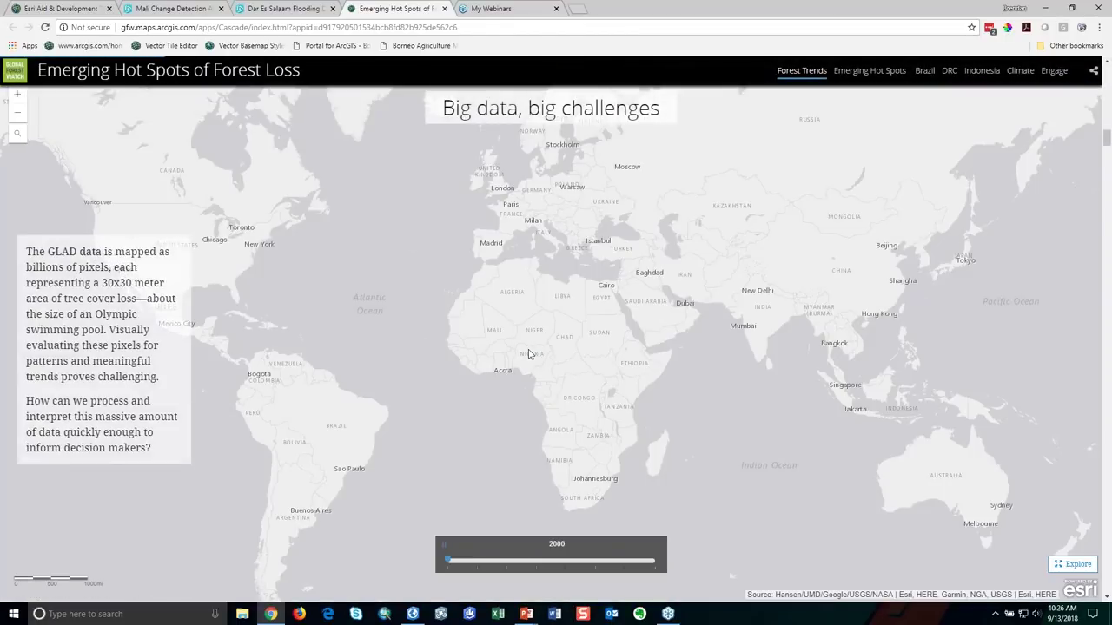
pyautogui.scroll(-7, 529, 355)
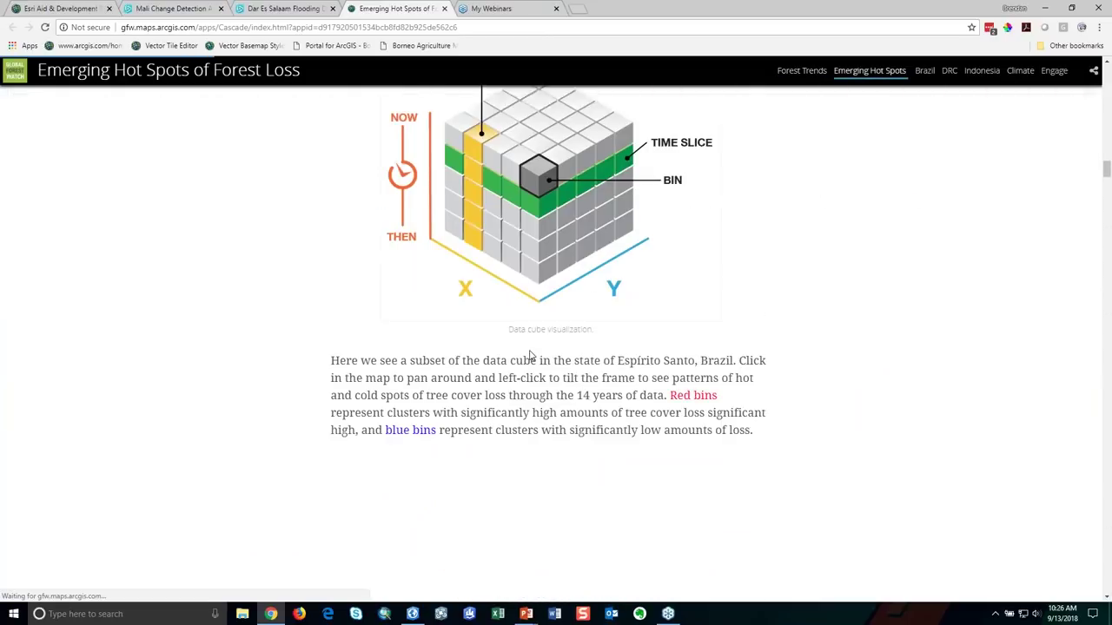
pyautogui.scroll(-1, 532, 355)
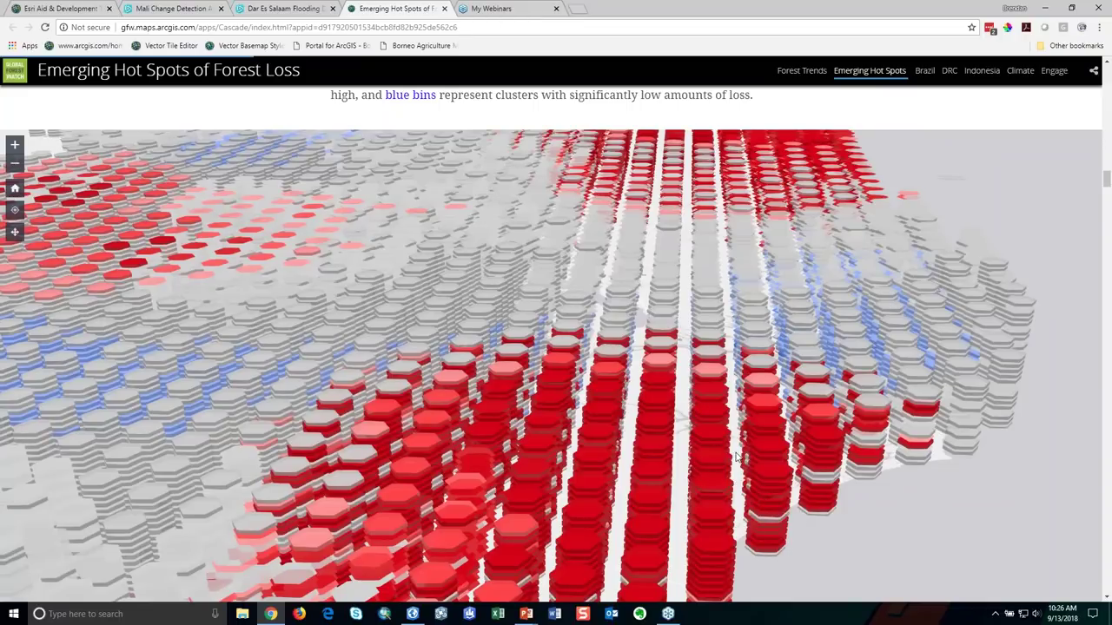
# Step: Zoom and pan the 3-D hex-bin scene in close to the red hot-spot columns, then stop exploring
pyautogui.scroll(-2, 1014, 513)
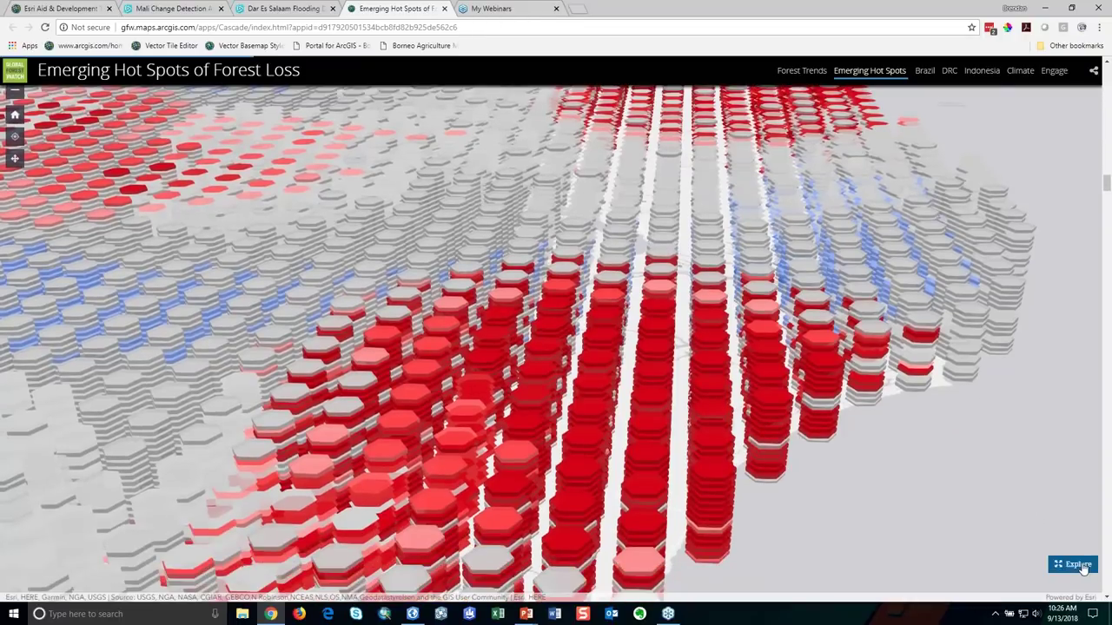
pyautogui.moveTo(898, 447); pyautogui.dragTo(543, 309)
pyautogui.scroll(5, 543, 308)
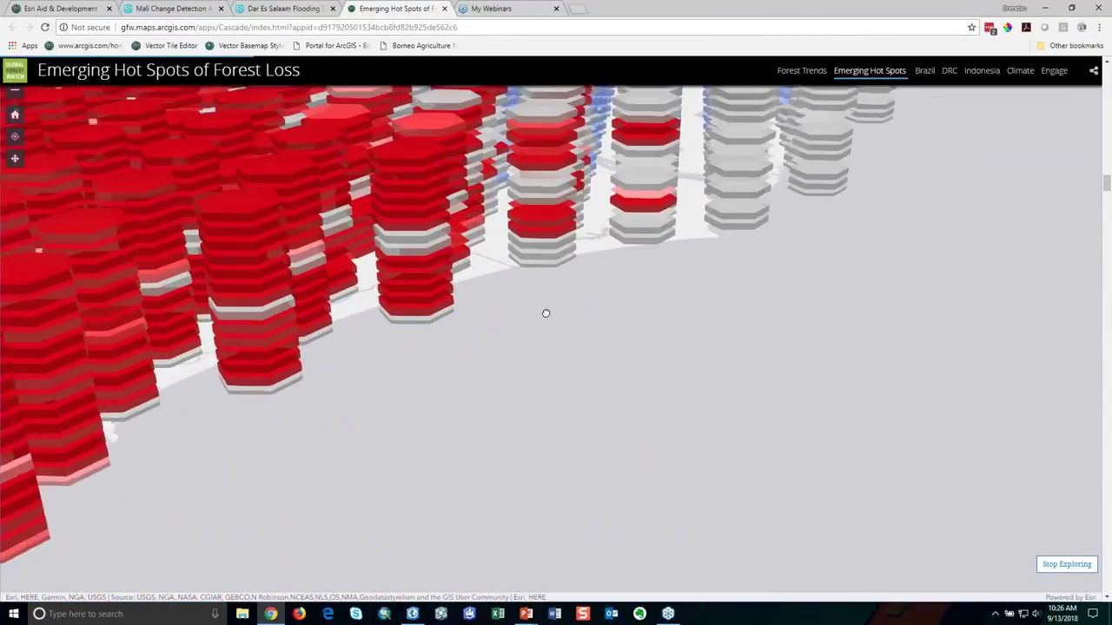
pyautogui.scroll(2, 537, 302)
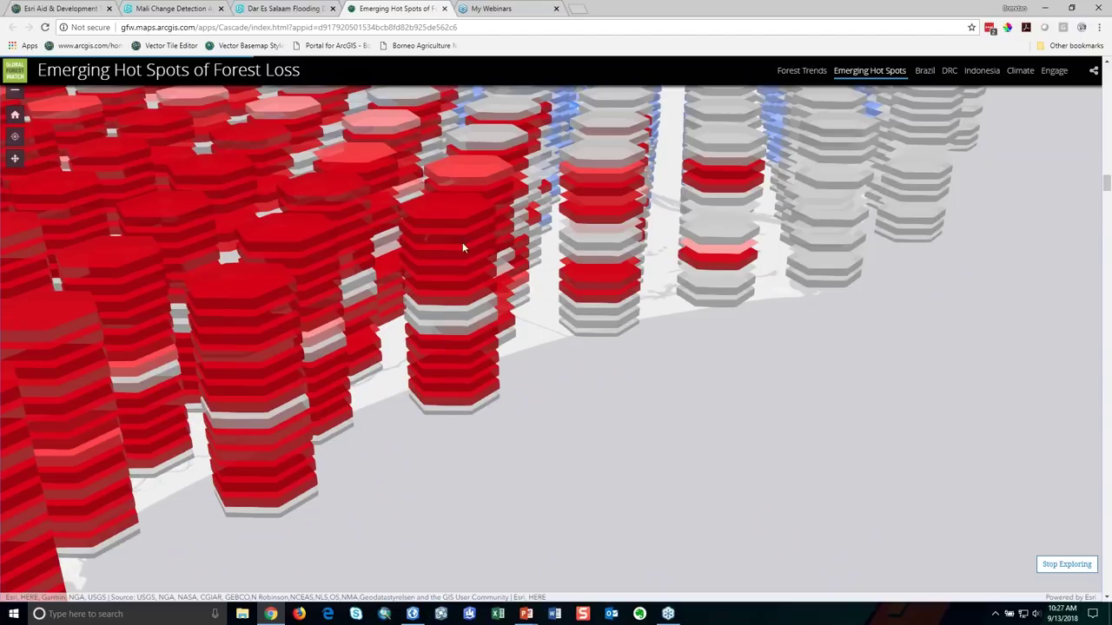
pyautogui.moveTo(474, 390)
pyautogui.mouseDown()
pyautogui.moveTo(422, 425)
pyautogui.moveTo(640, 377)
pyautogui.moveTo(635, 350)
pyautogui.moveTo(657, 304)
pyautogui.moveTo(391, 517)
pyautogui.mouseUp()
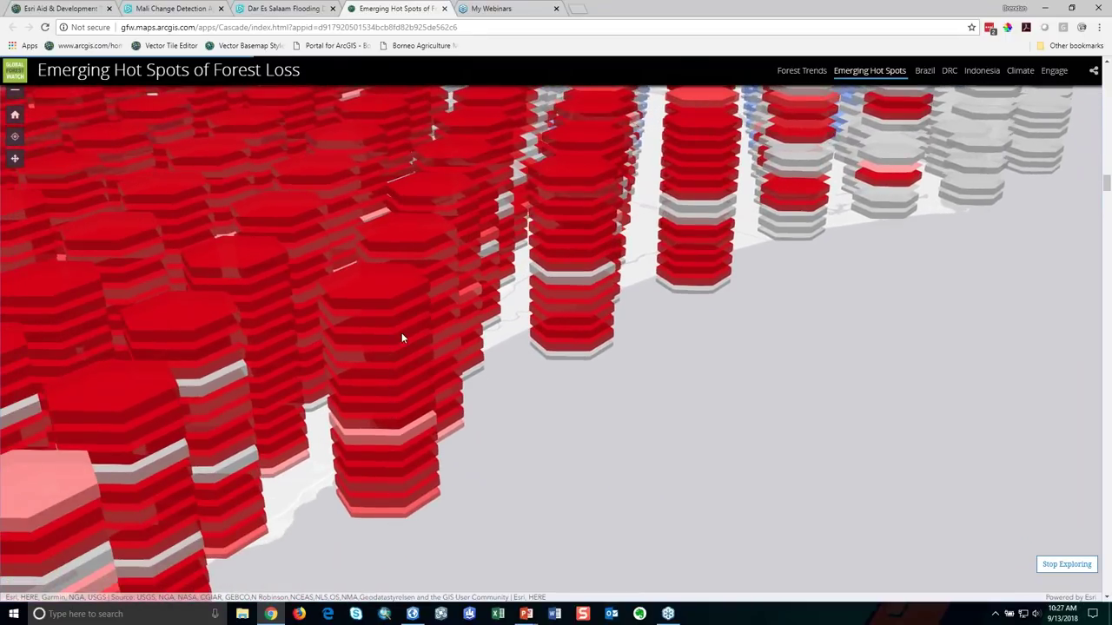
pyautogui.moveTo(571, 334); pyautogui.dragTo(800, 377)
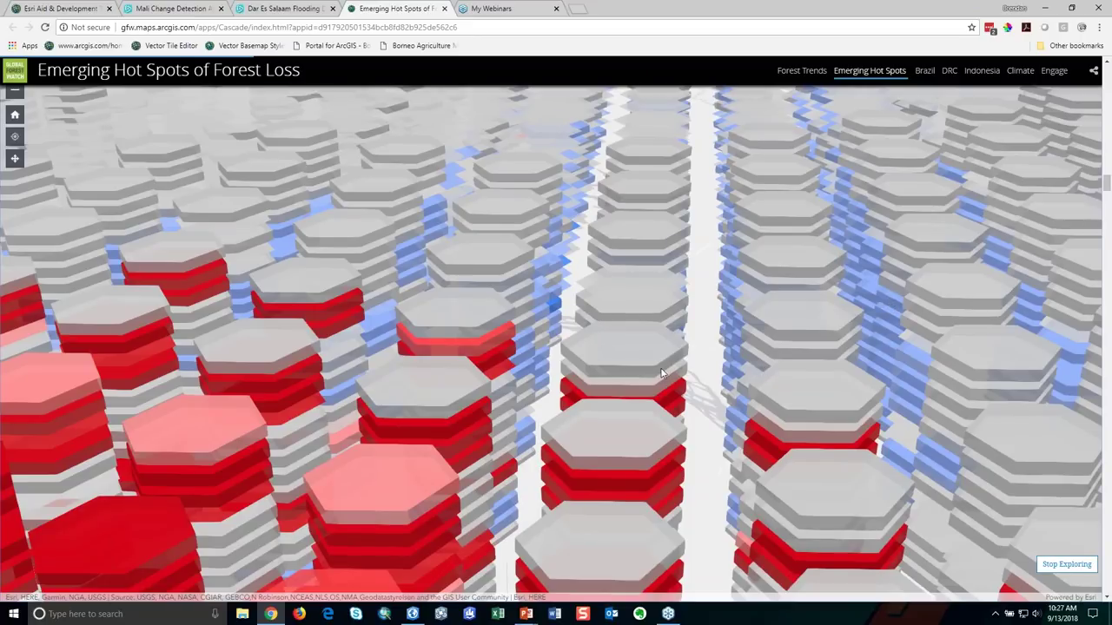
pyautogui.click(1082, 564)
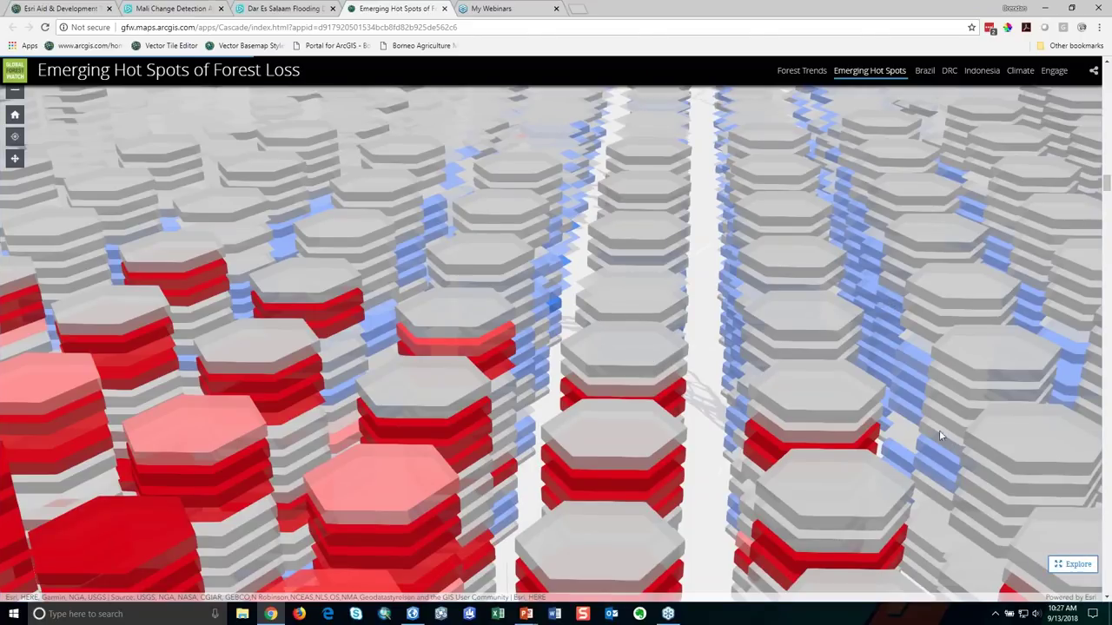
# Step: Scroll past the Brazil header and aerial photo to the gold persistent hot-spot map
pyautogui.scroll(-5, 680, 426)
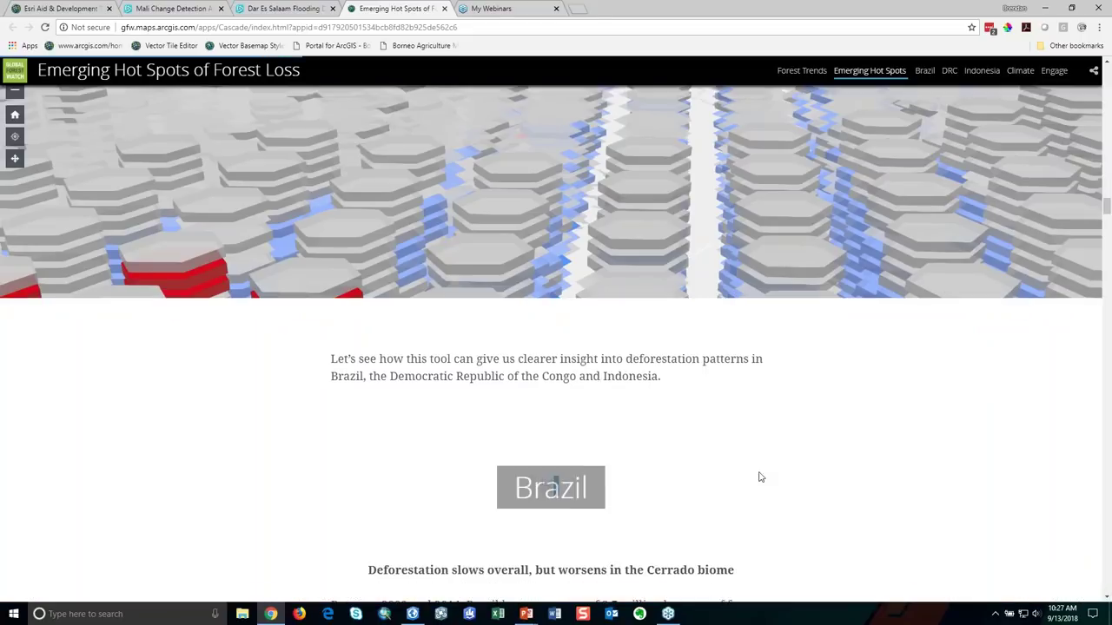
pyautogui.scroll(-3, 723, 423)
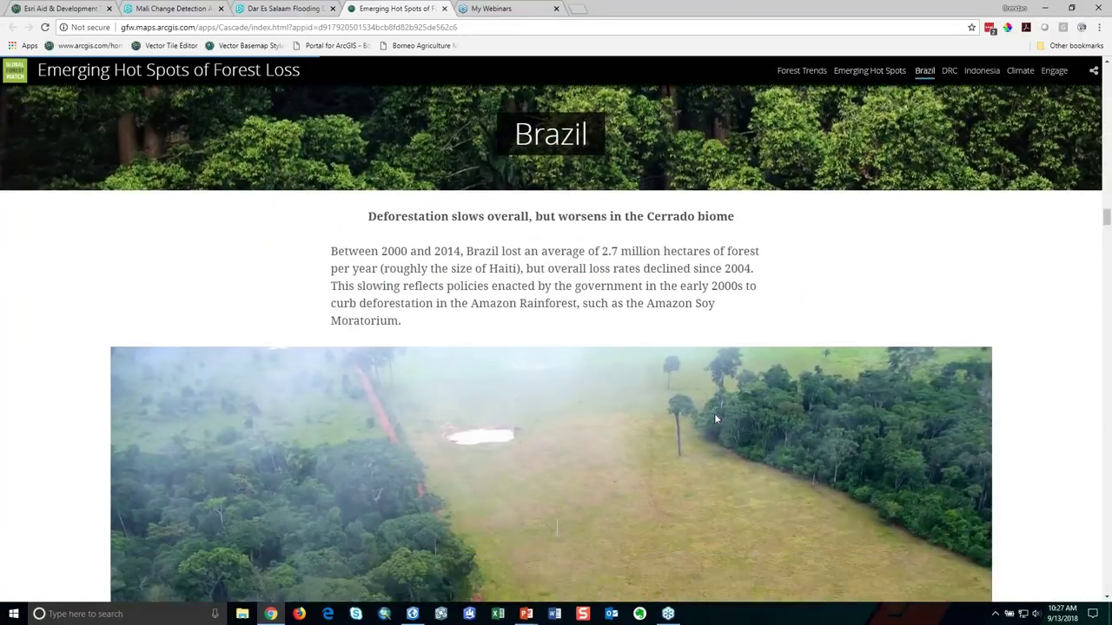
pyautogui.scroll(-6, 720, 418)
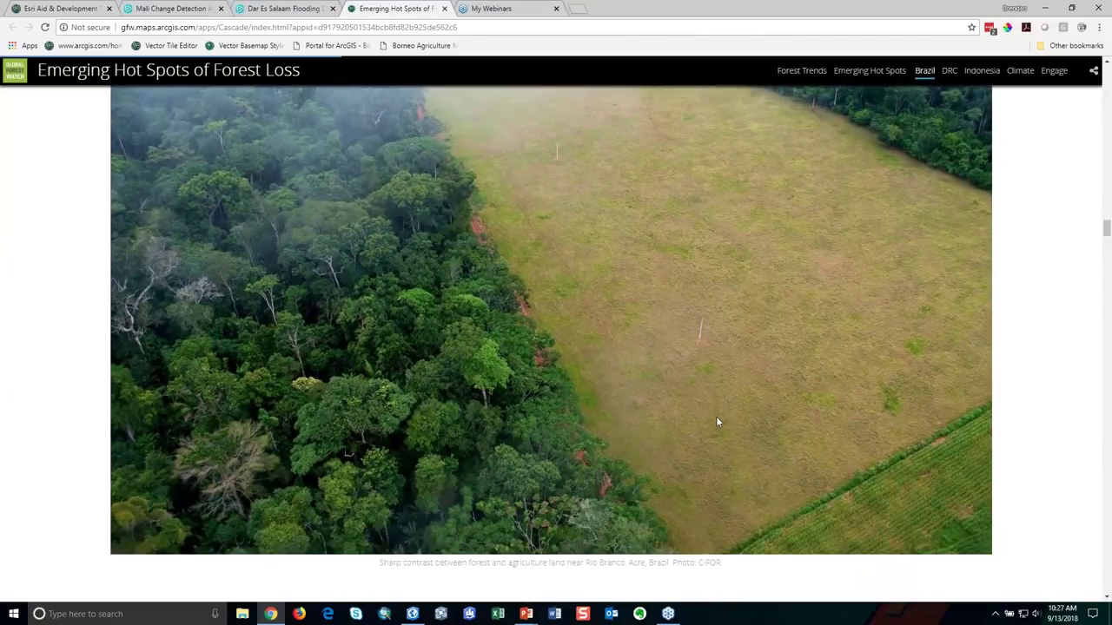
pyautogui.scroll(-2, 715, 424)
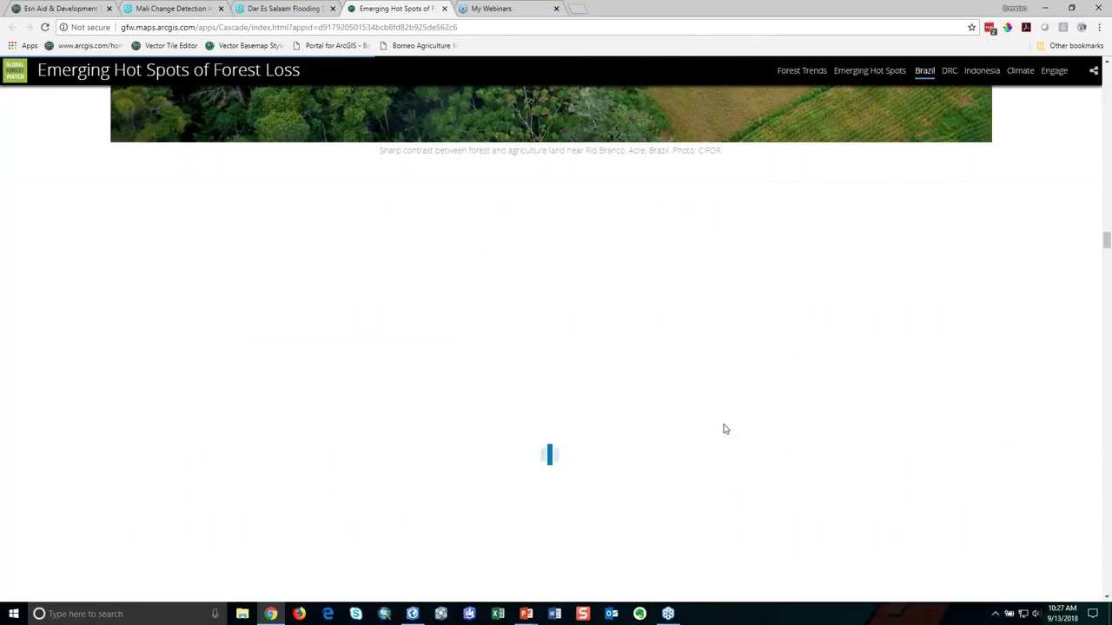
pyautogui.scroll(-1, 719, 427)
pyautogui.scroll(-1, 722, 426)
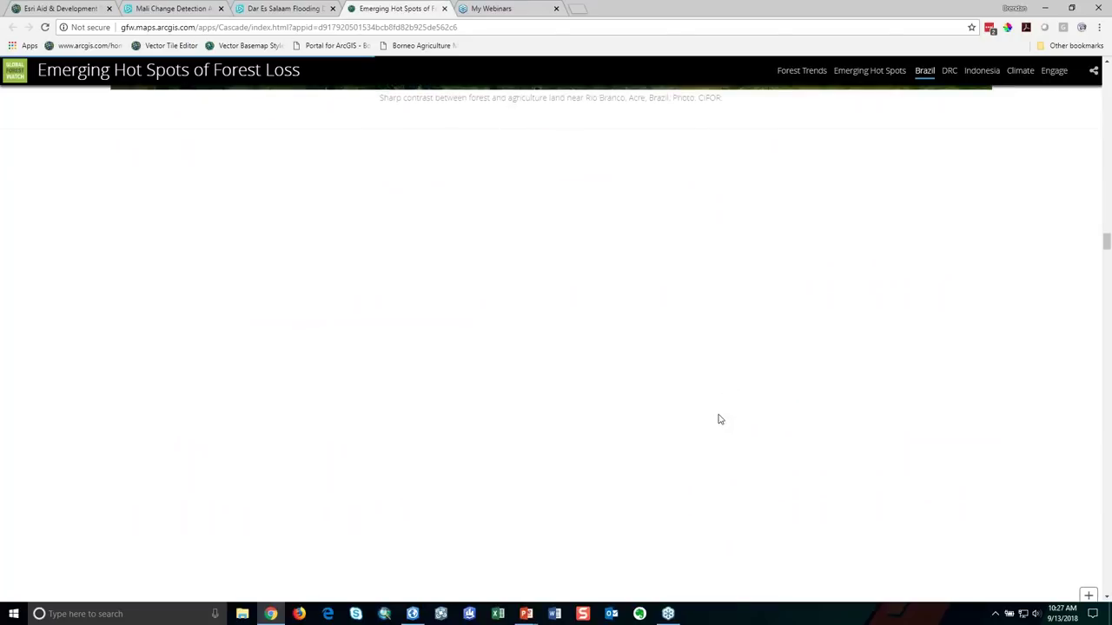
pyautogui.scroll(-2, 719, 412)
pyautogui.scroll(-2, 719, 412)
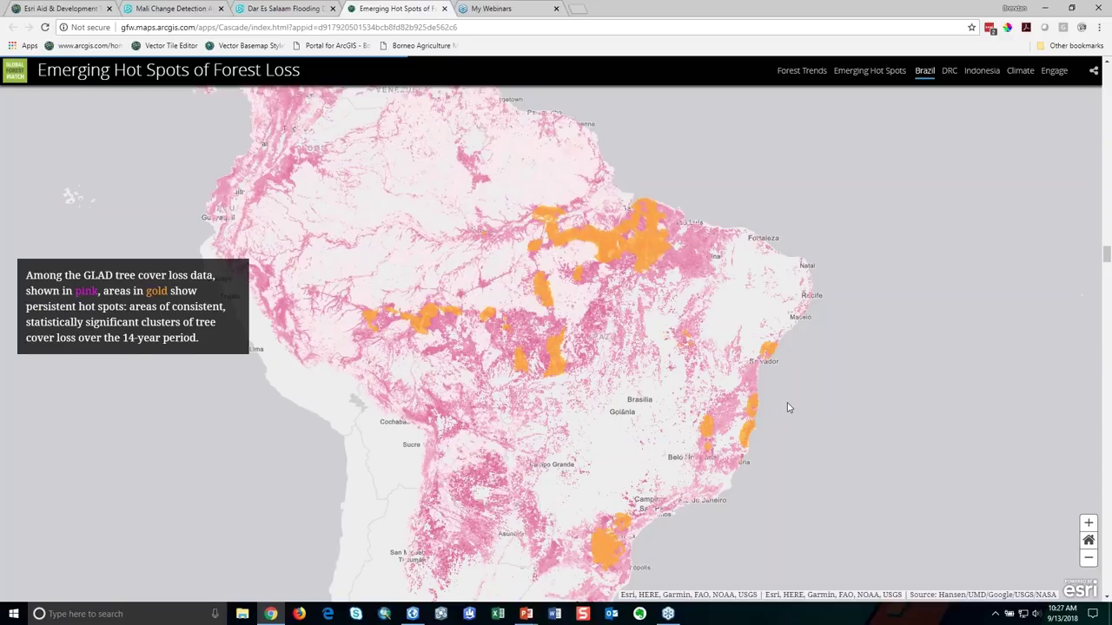
# Step: Scroll past the diminishing hot spots and Amazon biome panels to the red Cerrado hot spots
pyautogui.scroll(-3, 789, 408)
pyautogui.scroll(-5, 793, 412)
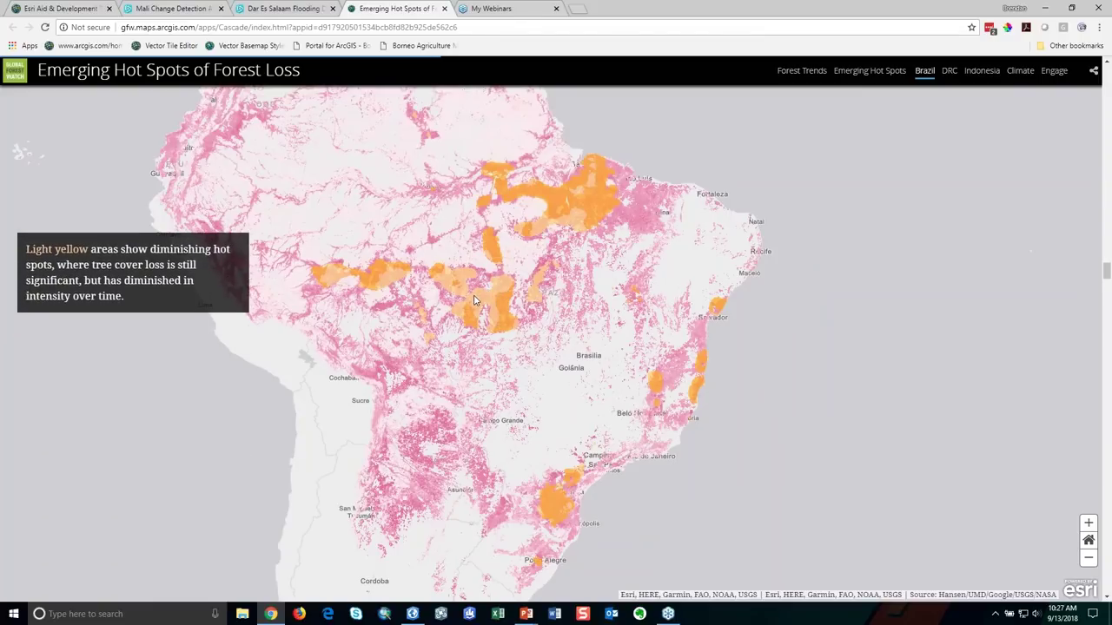
pyautogui.scroll(-2, 589, 345)
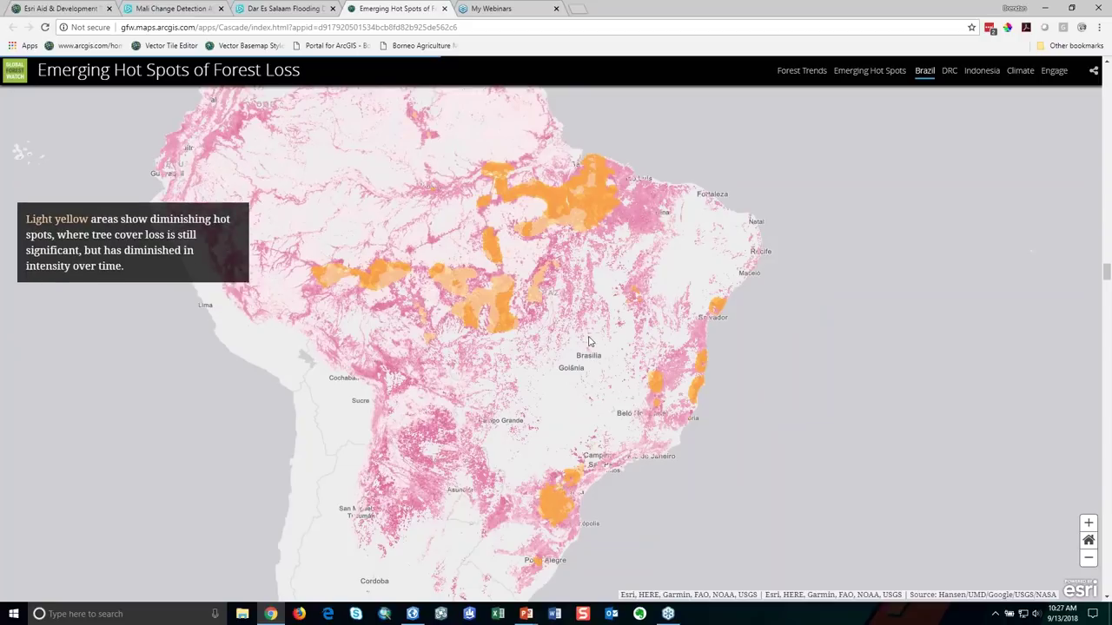
pyautogui.scroll(-5, 589, 345)
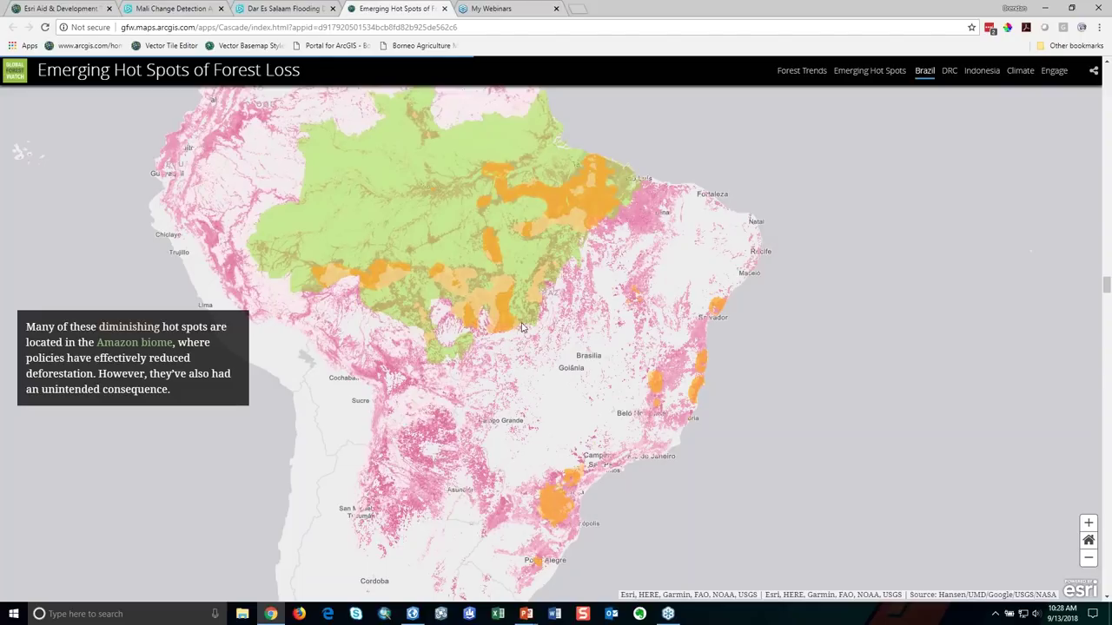
pyautogui.scroll(-5, 539, 311)
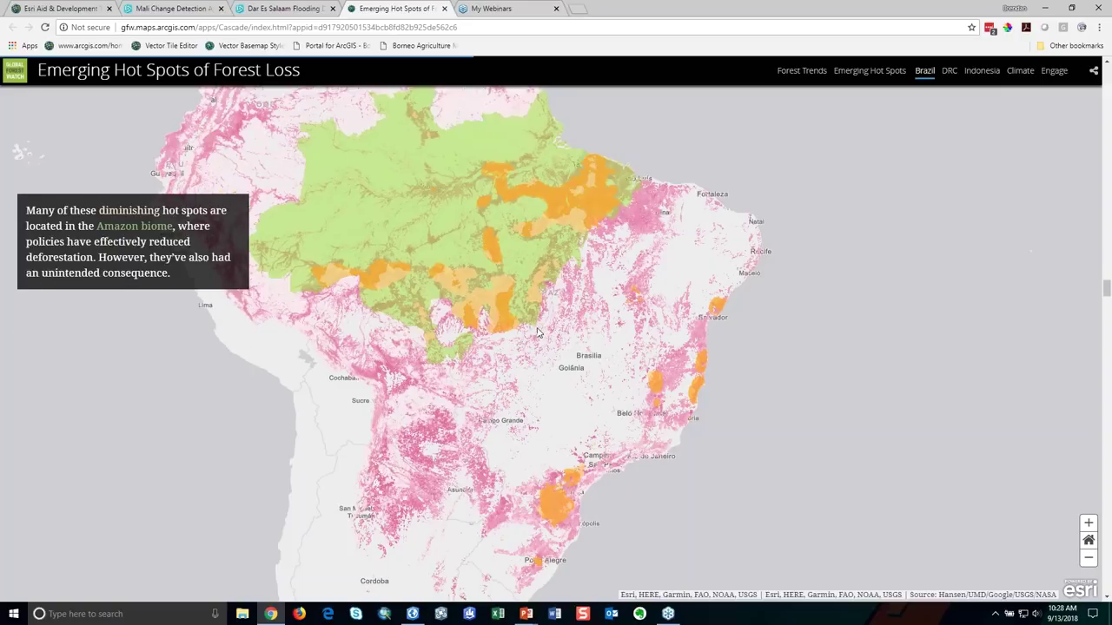
pyautogui.scroll(-5, 536, 348)
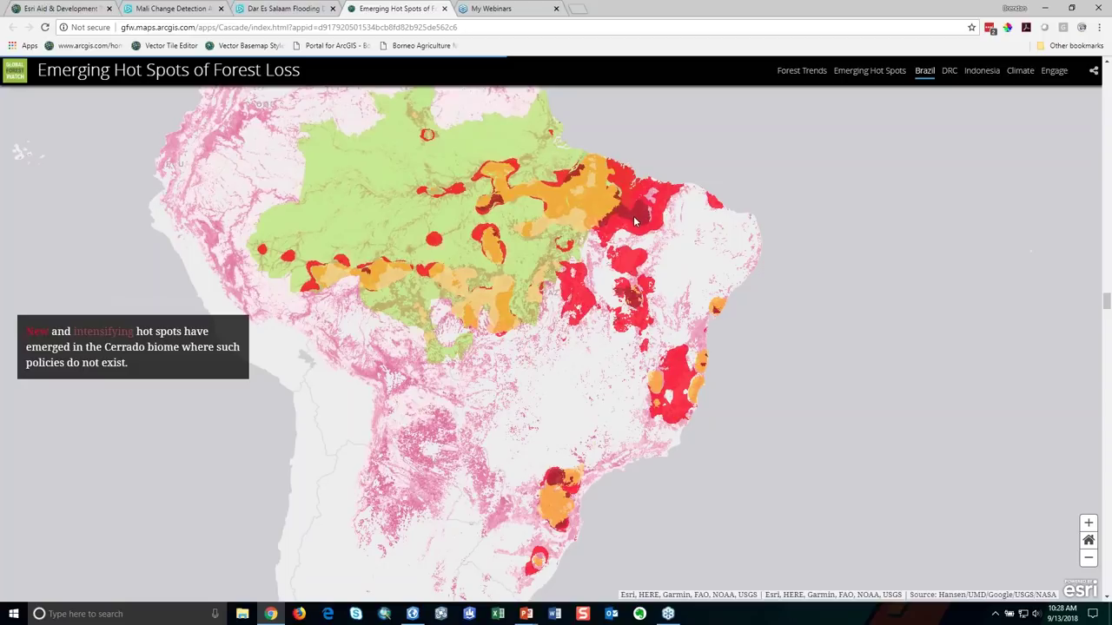
# Step: Scroll to the Cerrado flower-photo panel, then switch to ArcGIS Pro's start page
pyautogui.scroll(-5, 630, 212)
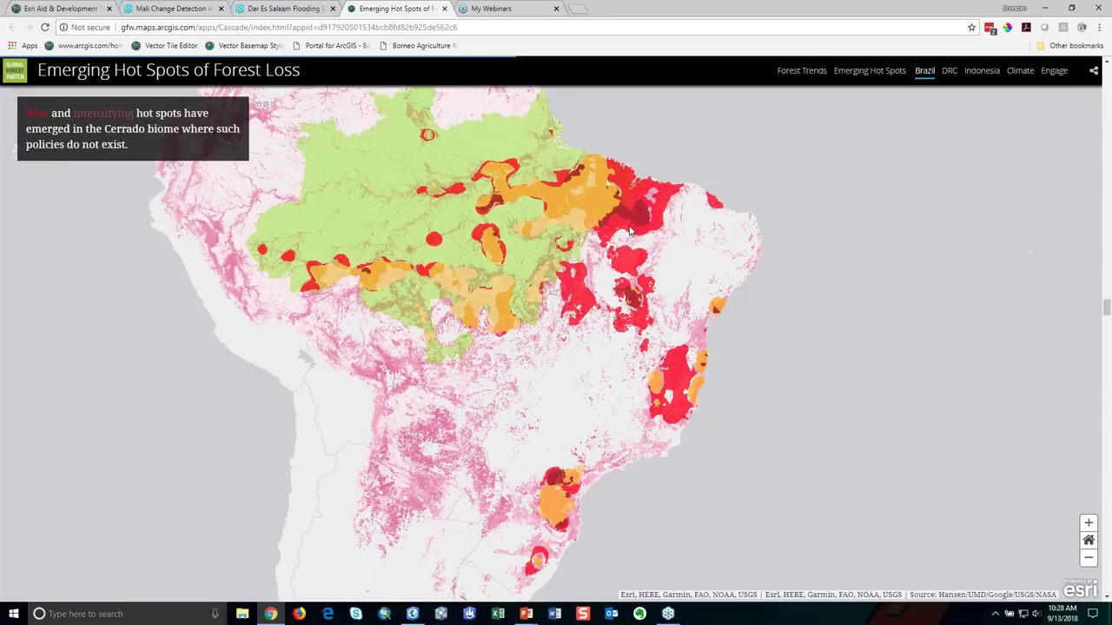
pyautogui.scroll(-1, 579, 318)
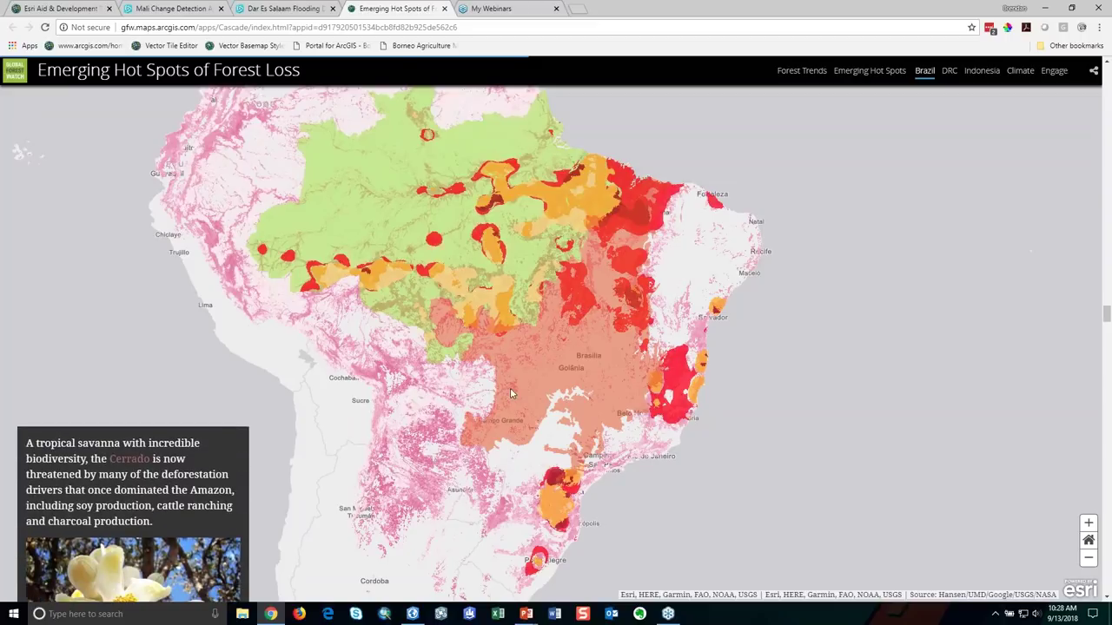
pyautogui.scroll(-3, 797, 337)
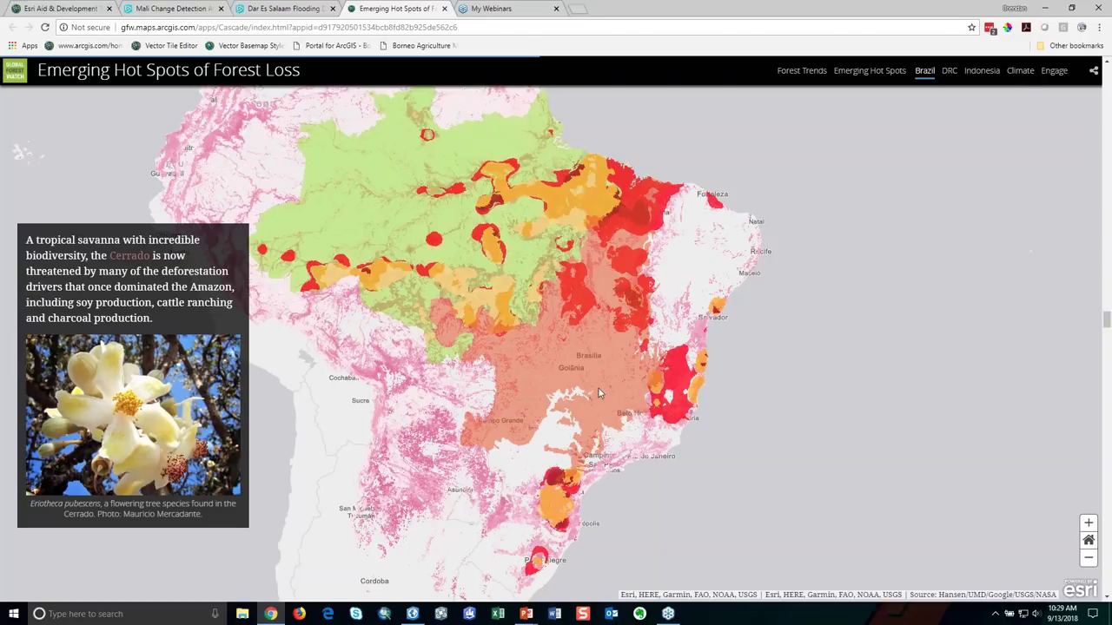
pyautogui.scroll(-1, 584, 375)
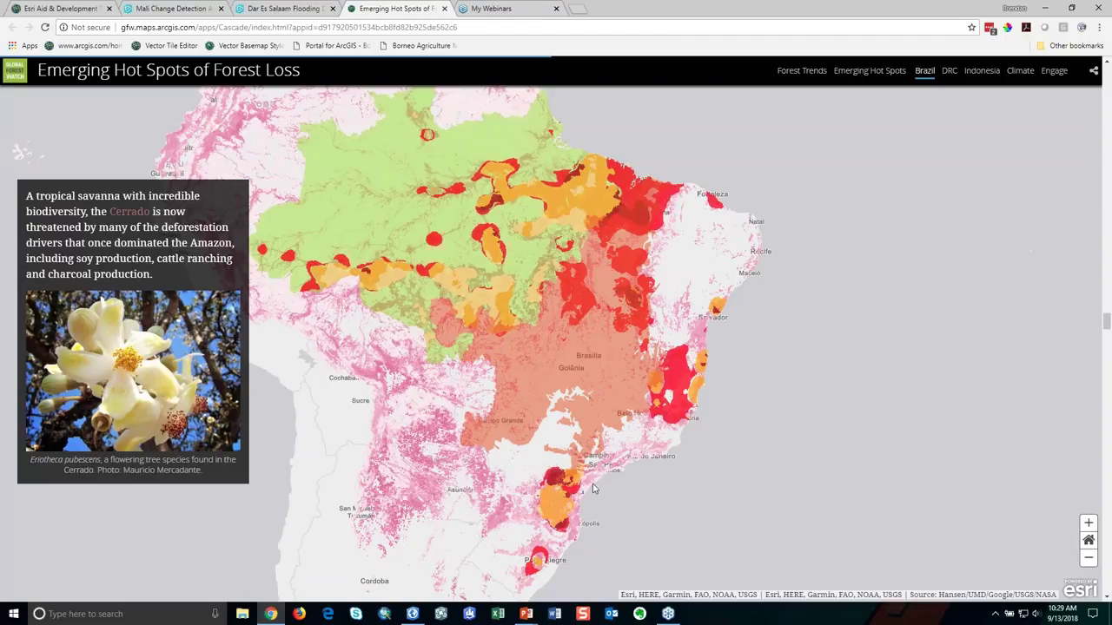
pyautogui.click(413, 617)
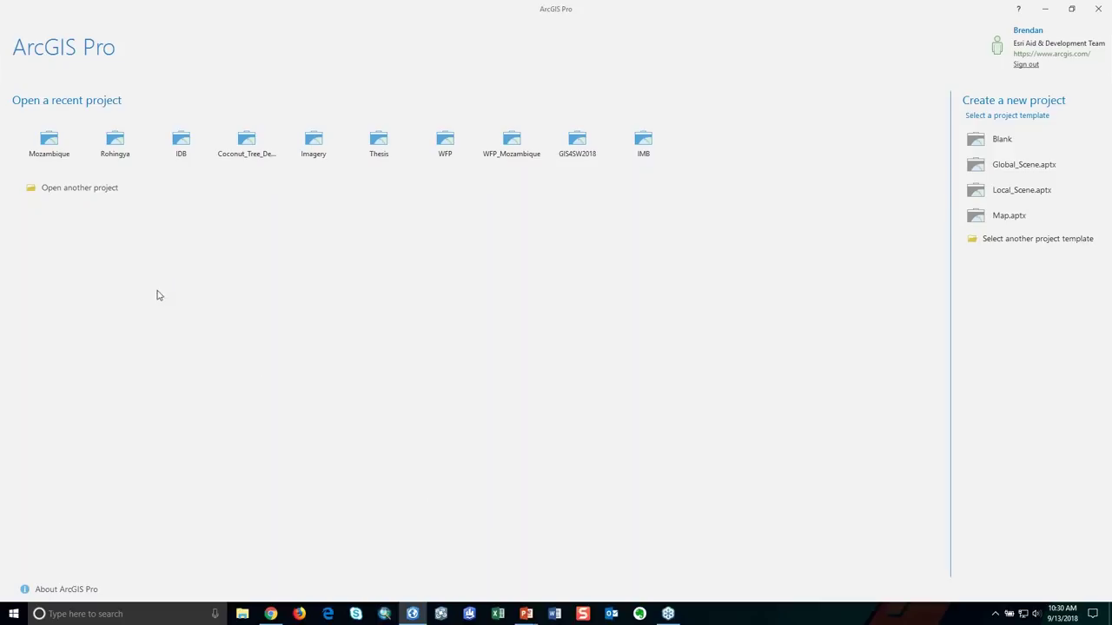
# Step: Open the Mozambique recent project from the ArcGIS Pro start page
pyautogui.click(53, 148)
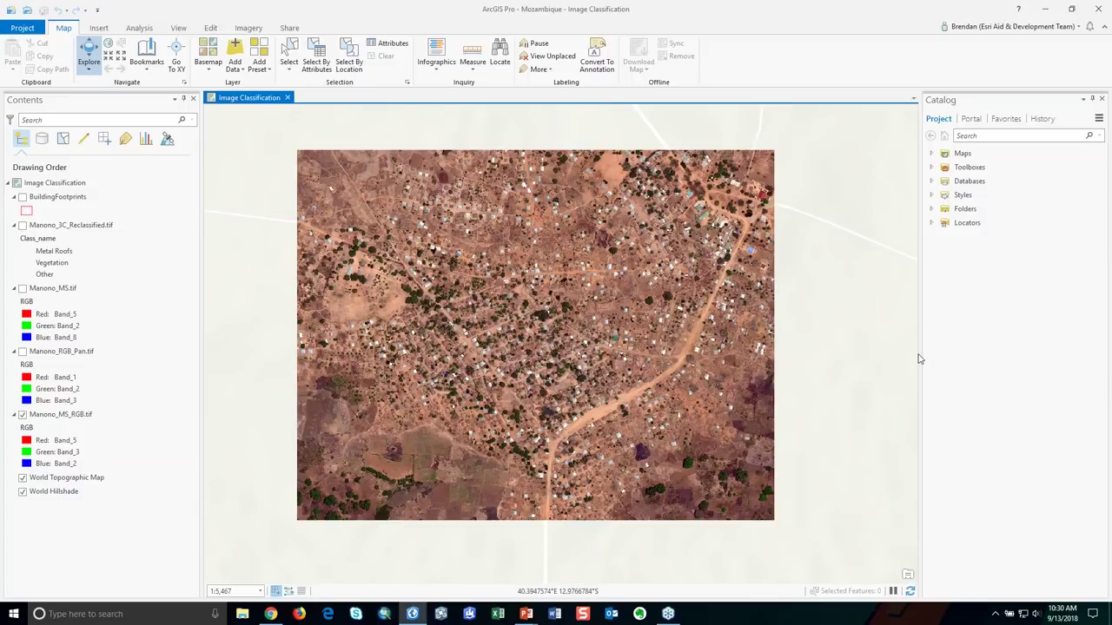
# Step: Widen the Catalog pane and zoom the map to the Spectral Profiles bookmark
pyautogui.moveTo(919, 354); pyautogui.dragTo(852, 355)
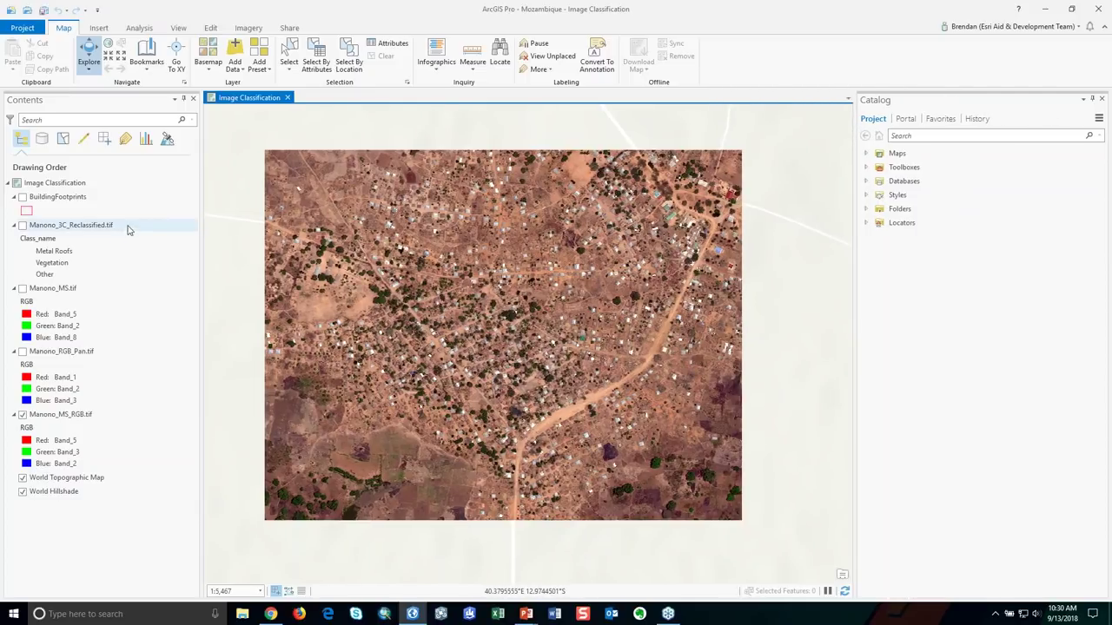
pyautogui.click(148, 73)
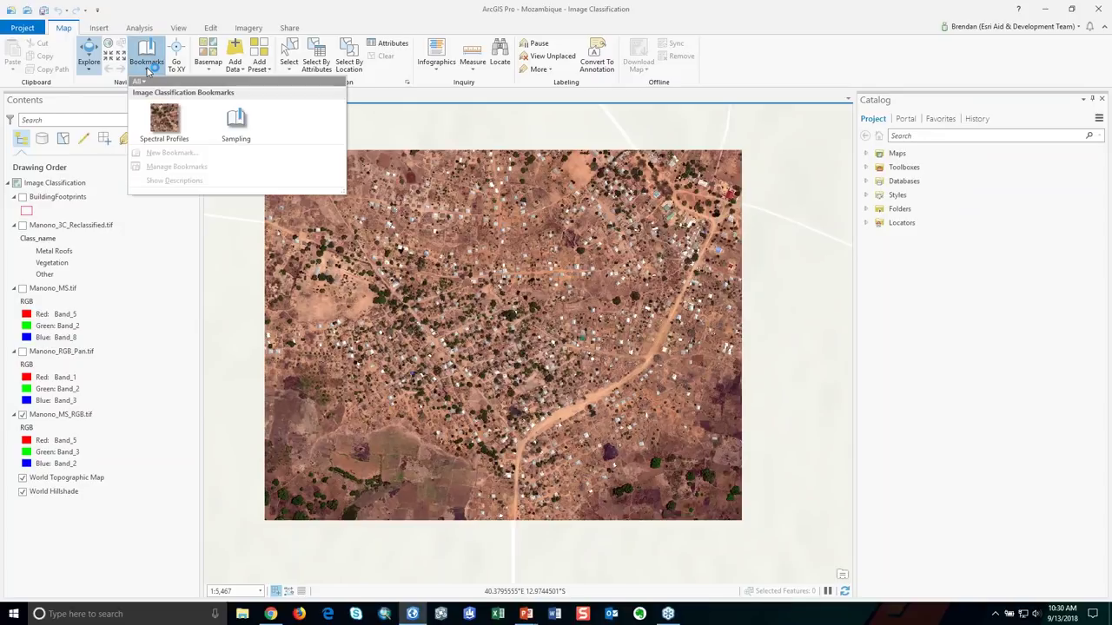
pyautogui.click(163, 120)
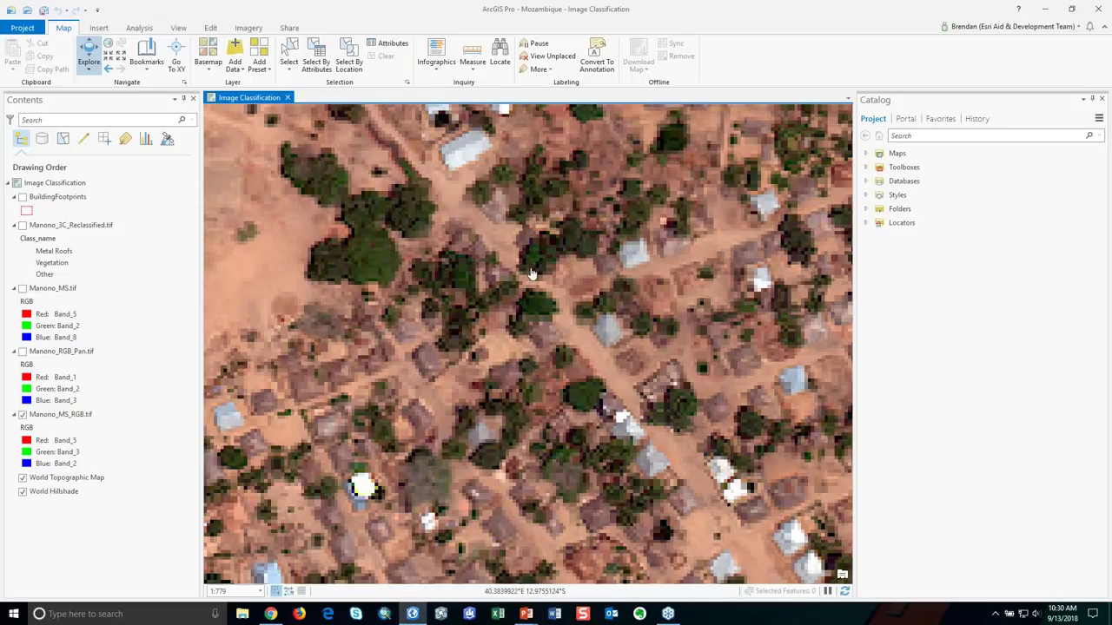
pyautogui.moveTo(526, 270); pyautogui.dragTo(547, 297)
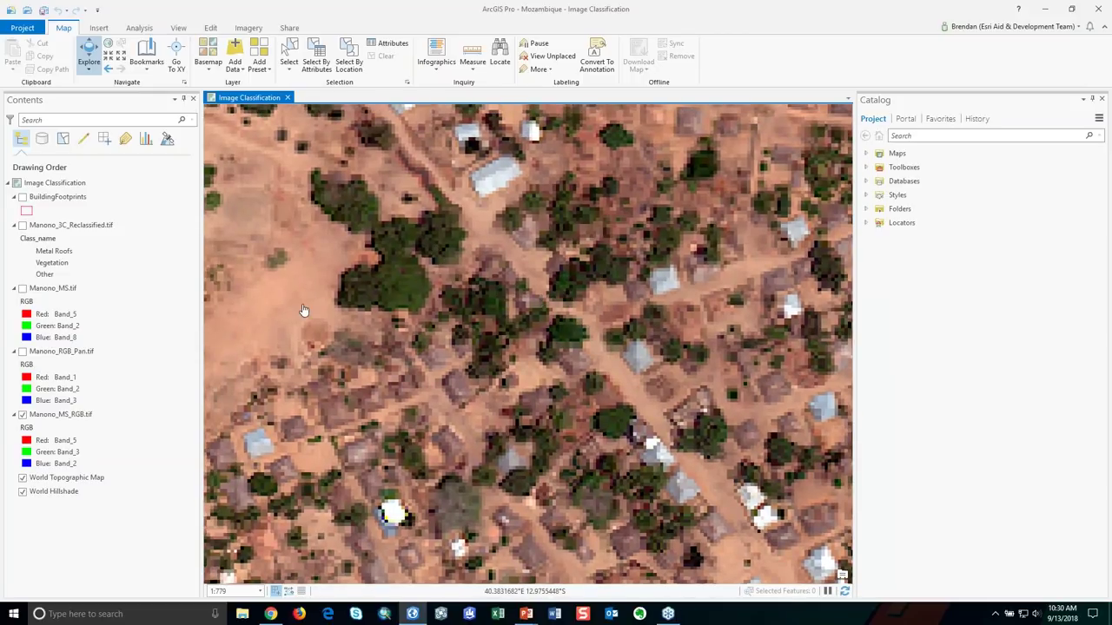
# Step: Toggle Manono_RGB_Pan.tif on and off to compare, leaving Manono_MS_RGB.tif showing
pyautogui.click(23, 355)
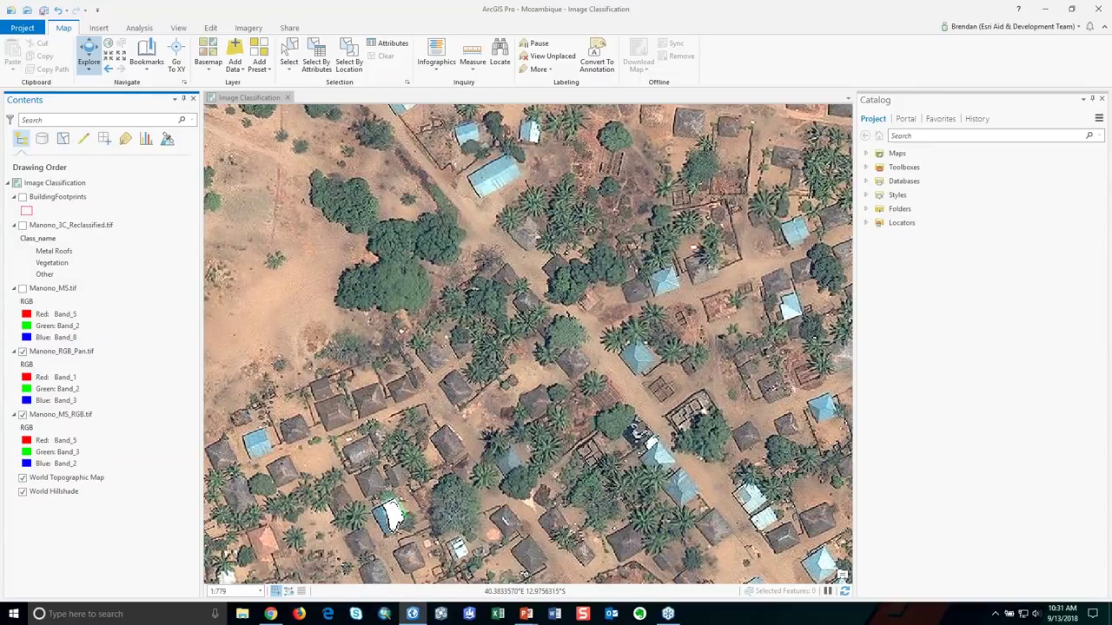
pyautogui.click(23, 352)
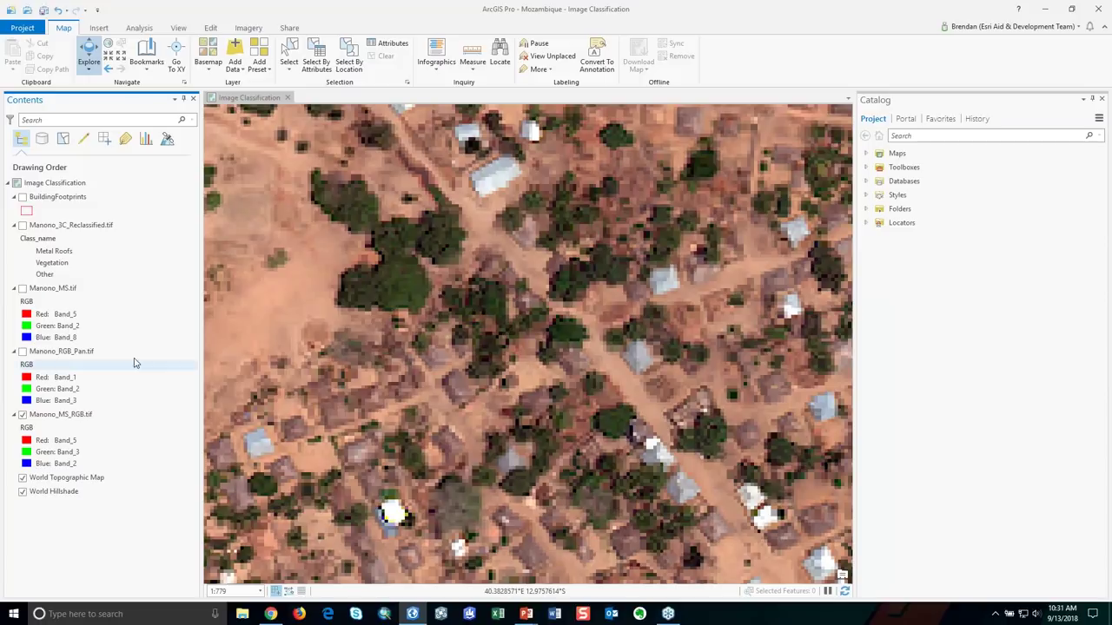
pyautogui.click(22, 351)
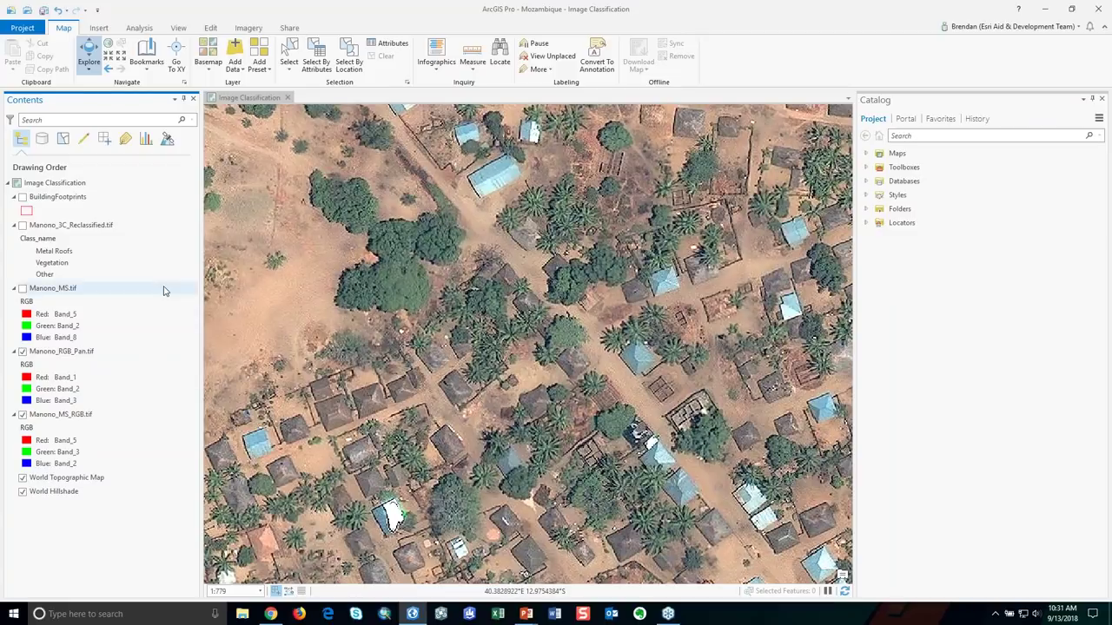
pyautogui.click(23, 352)
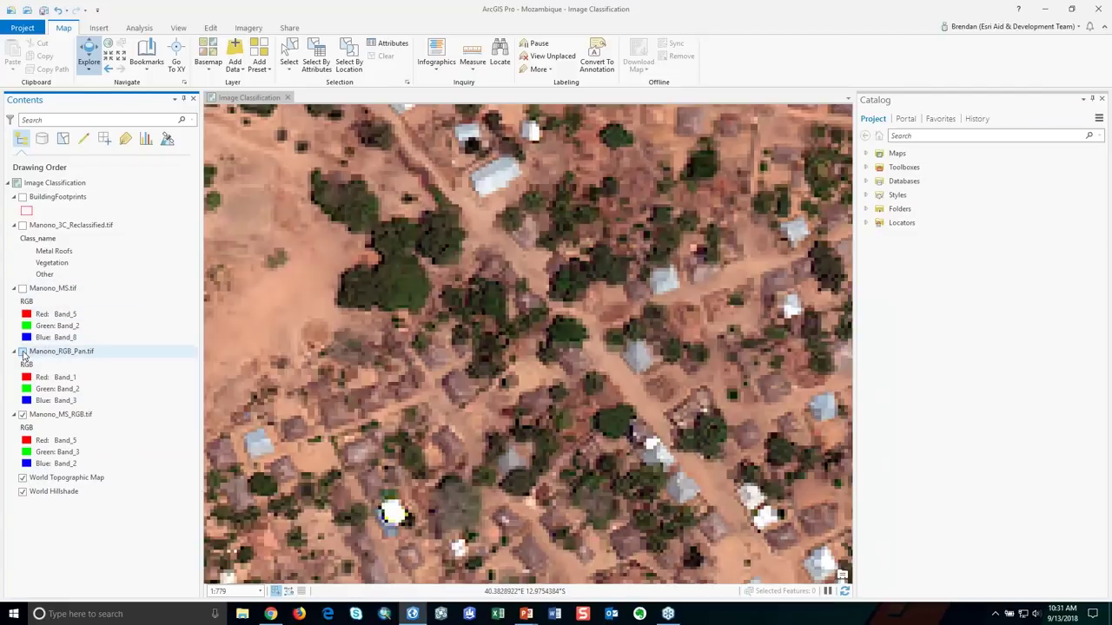
pyautogui.scroll(-3, 504, 345)
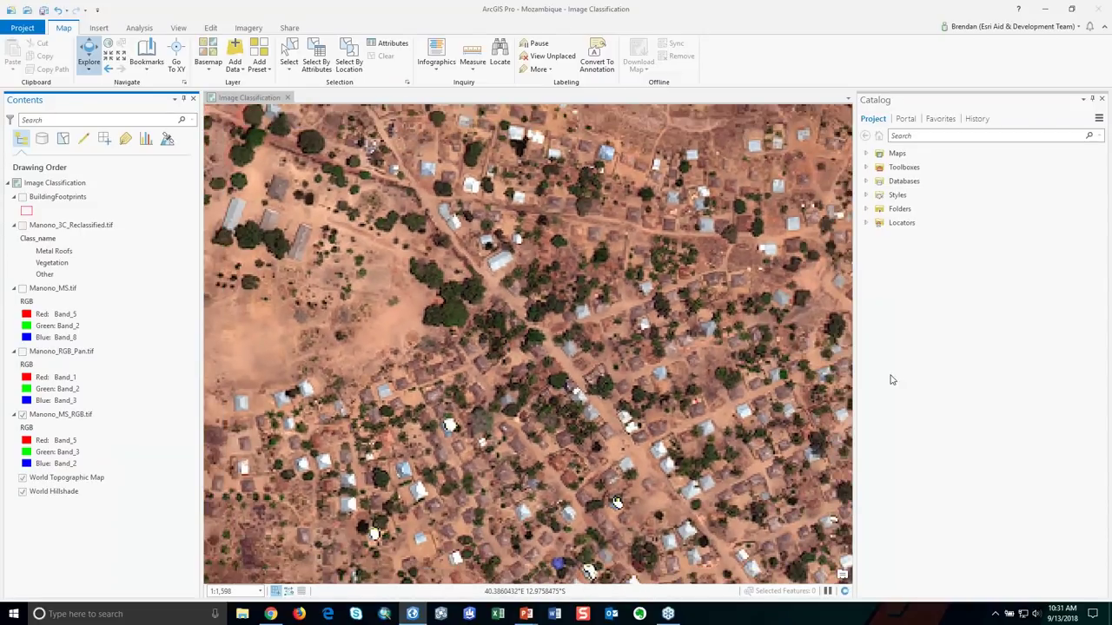
pyautogui.moveTo(858, 379); pyautogui.dragTo(906, 379)
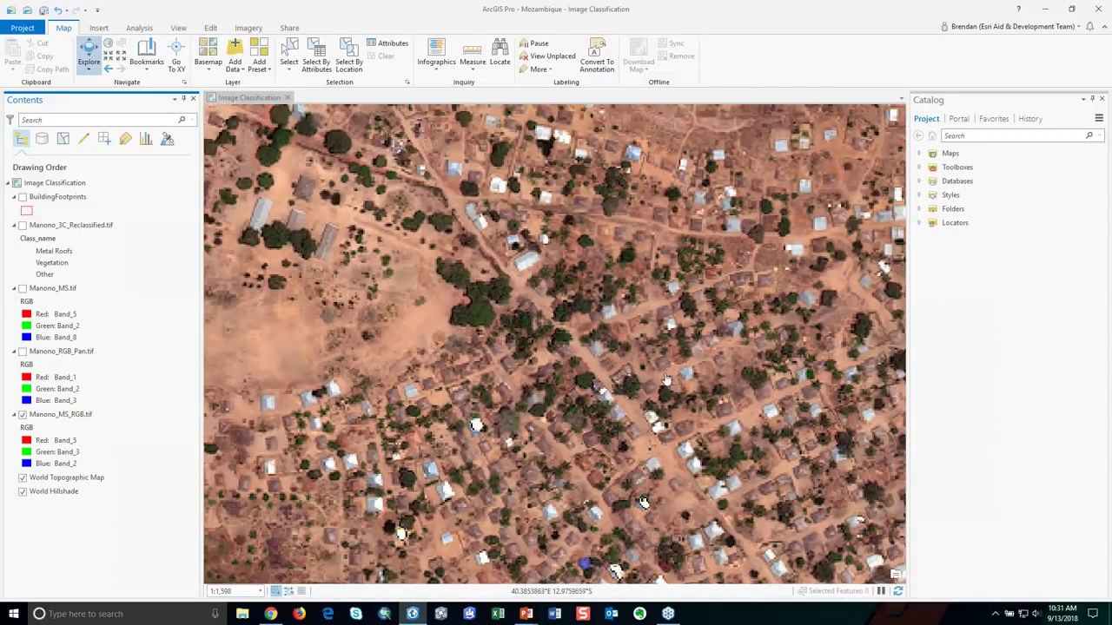
# Step: Create a Manono_MS_RGB.tif histogram charting Band_2 and enlarge the chart pane
pyautogui.rightClick(60, 417)
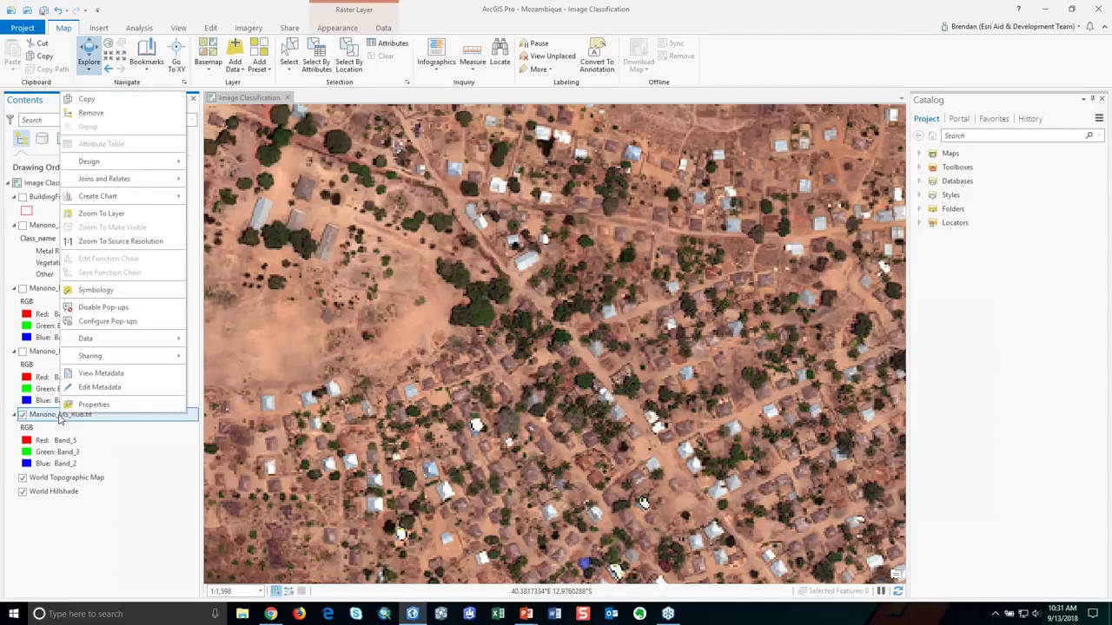
pyautogui.moveTo(111, 198)
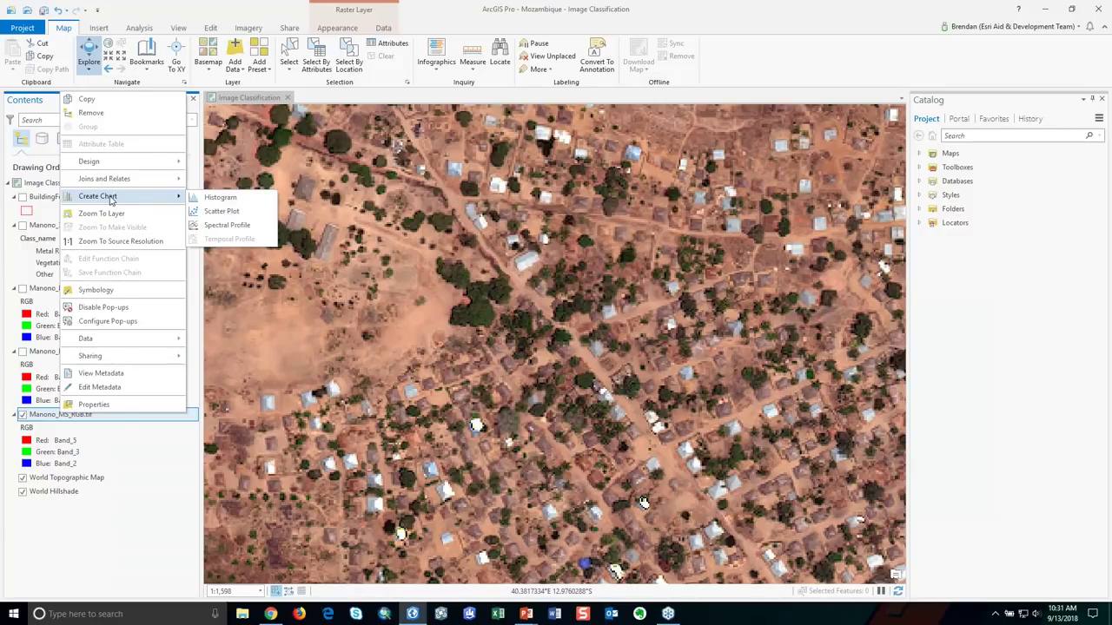
pyautogui.click(219, 198)
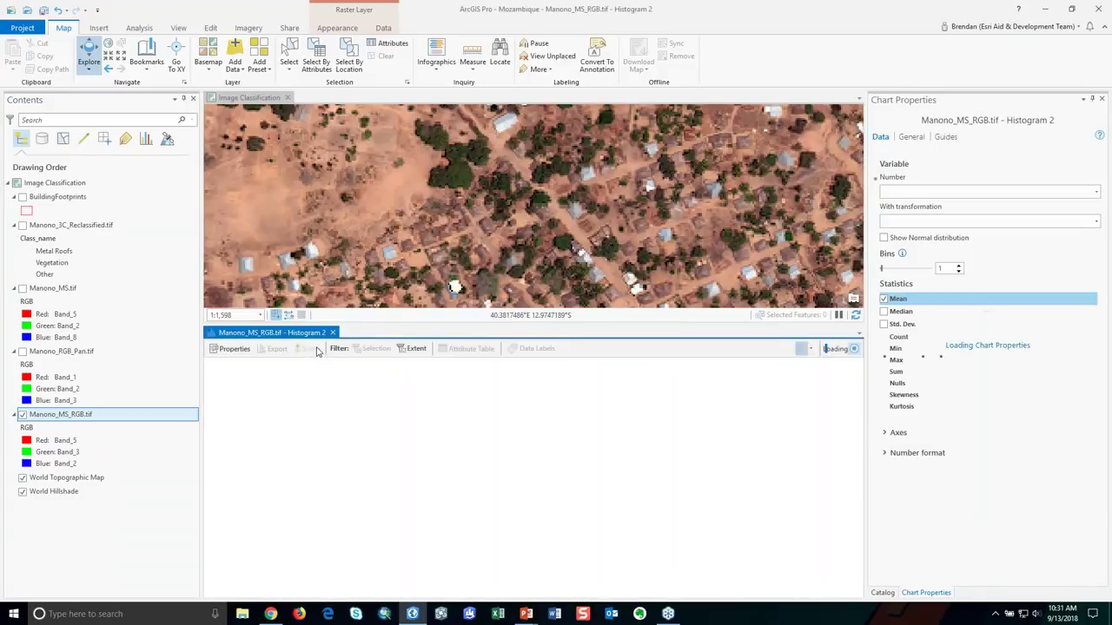
pyautogui.moveTo(553, 324); pyautogui.dragTo(552, 411)
pyautogui.scroll(-3, 530, 278)
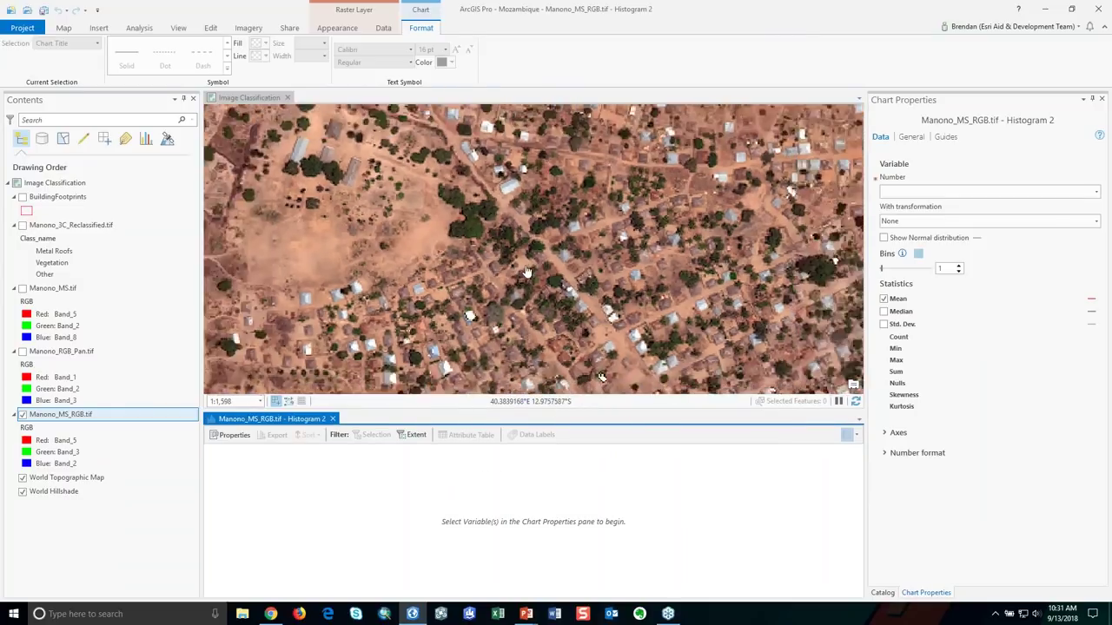
pyautogui.click(541, 280)
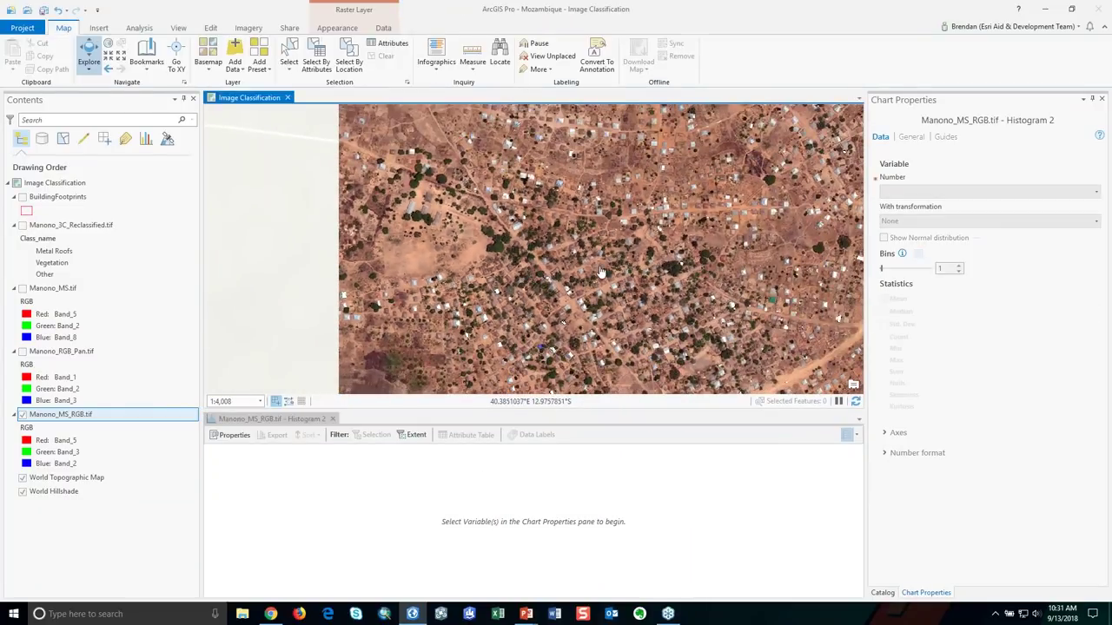
pyautogui.moveTo(599, 271); pyautogui.dragTo(443, 243)
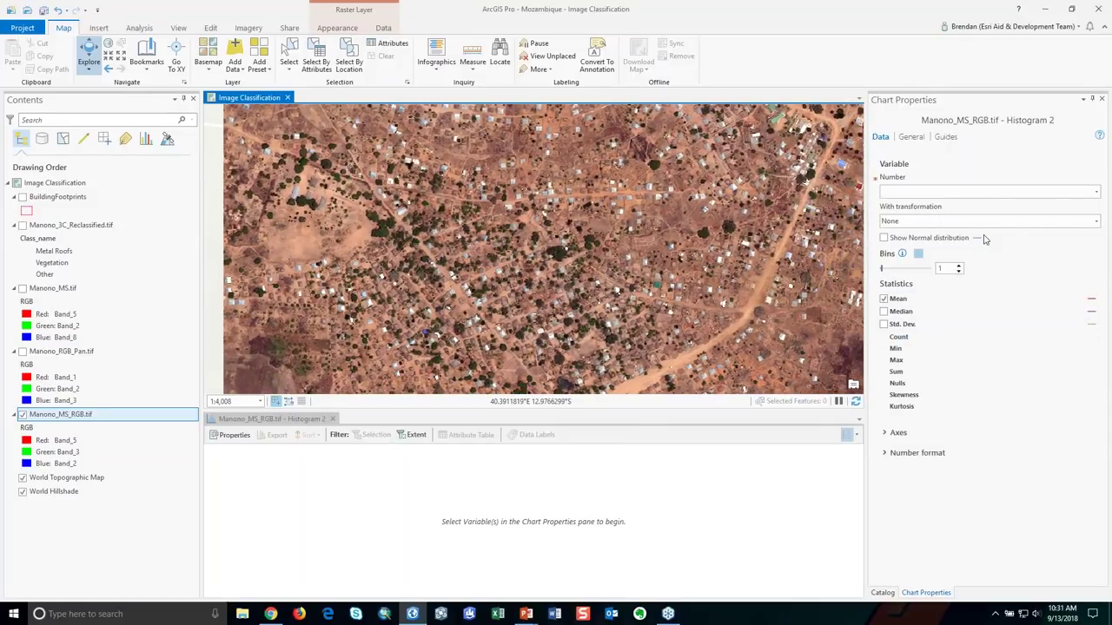
pyautogui.click(1097, 193)
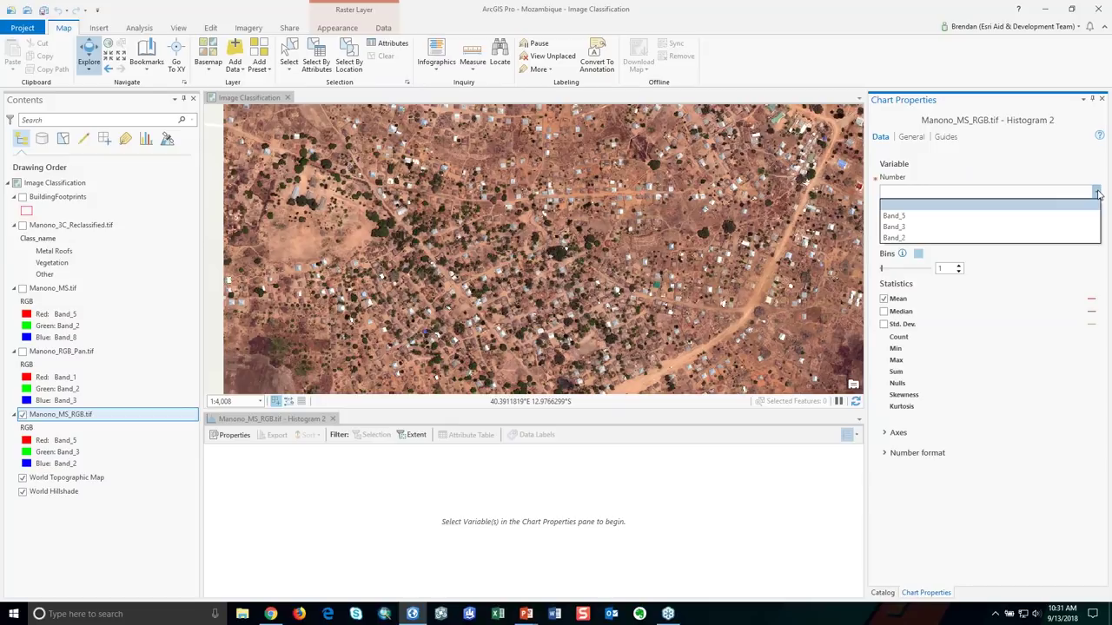
pyautogui.click(1039, 237)
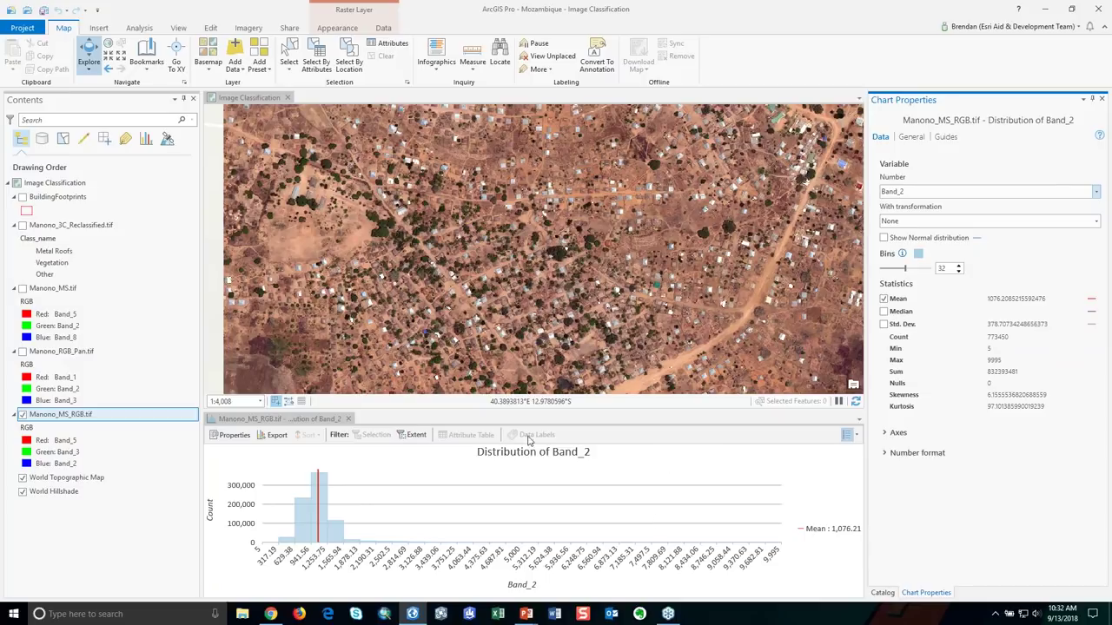
pyautogui.moveTo(540, 402); pyautogui.dragTo(556, 304)
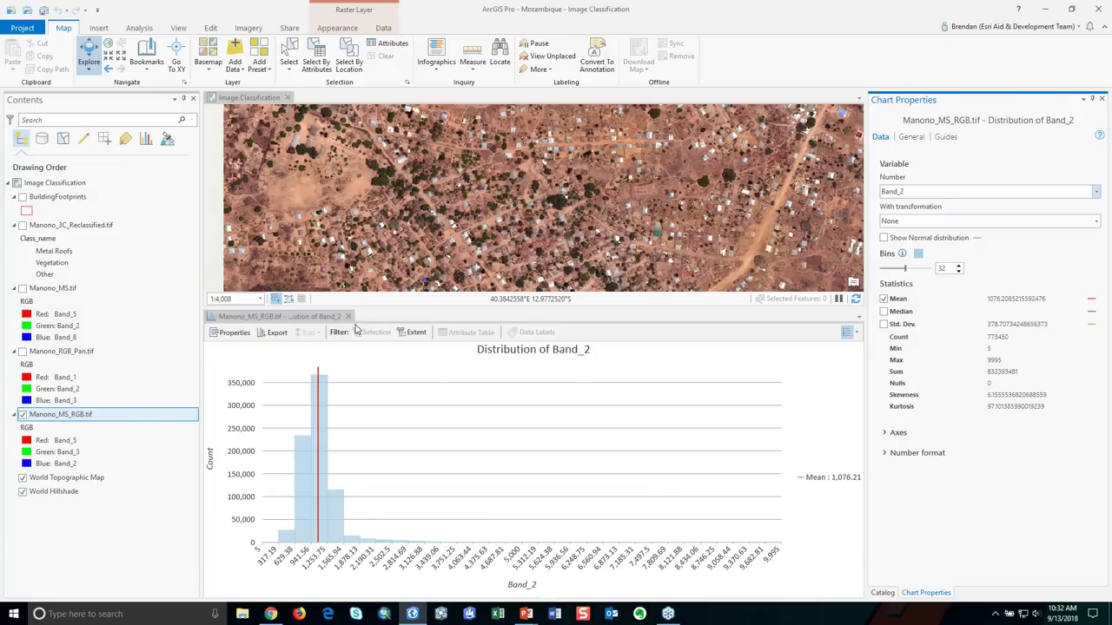
# Step: Add a second Manono_MS_RGB.tif histogram for Band_3, docked above the Band_2 chart
pyautogui.rightClick(103, 416)
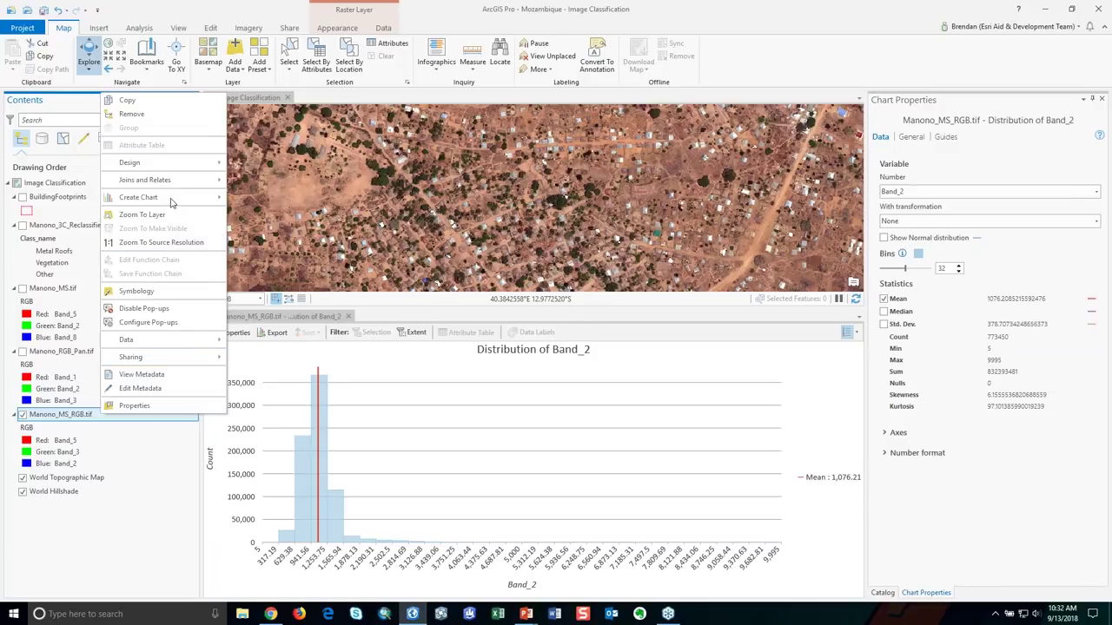
pyautogui.moveTo(172, 202)
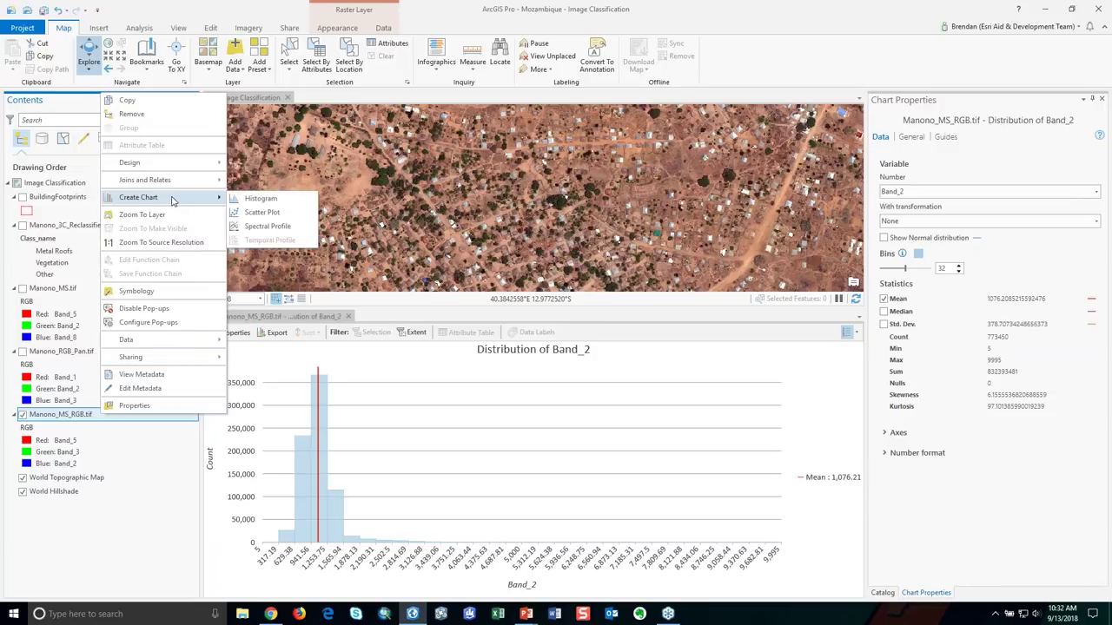
pyautogui.click(259, 199)
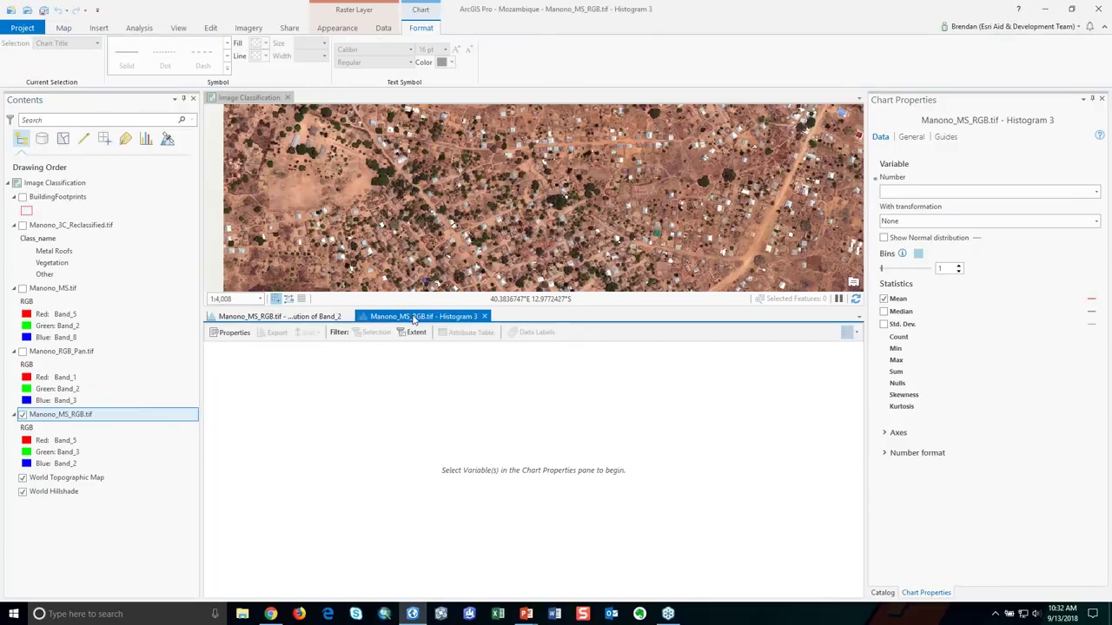
pyautogui.moveTo(428, 292); pyautogui.dragTo(530, 182)
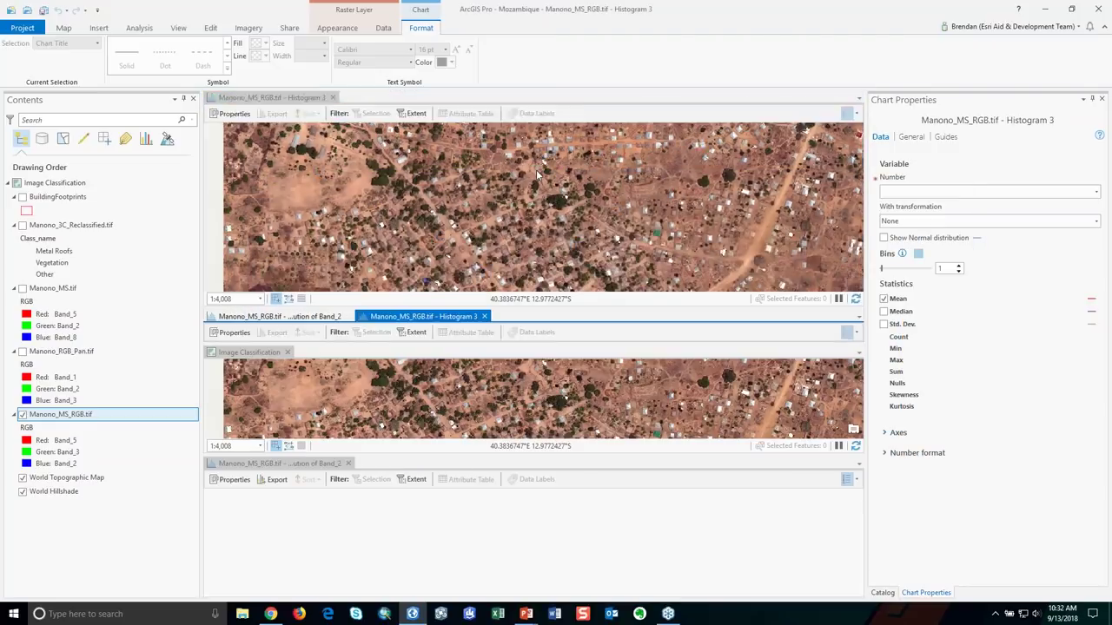
pyautogui.click(1095, 192)
pyautogui.click(1071, 226)
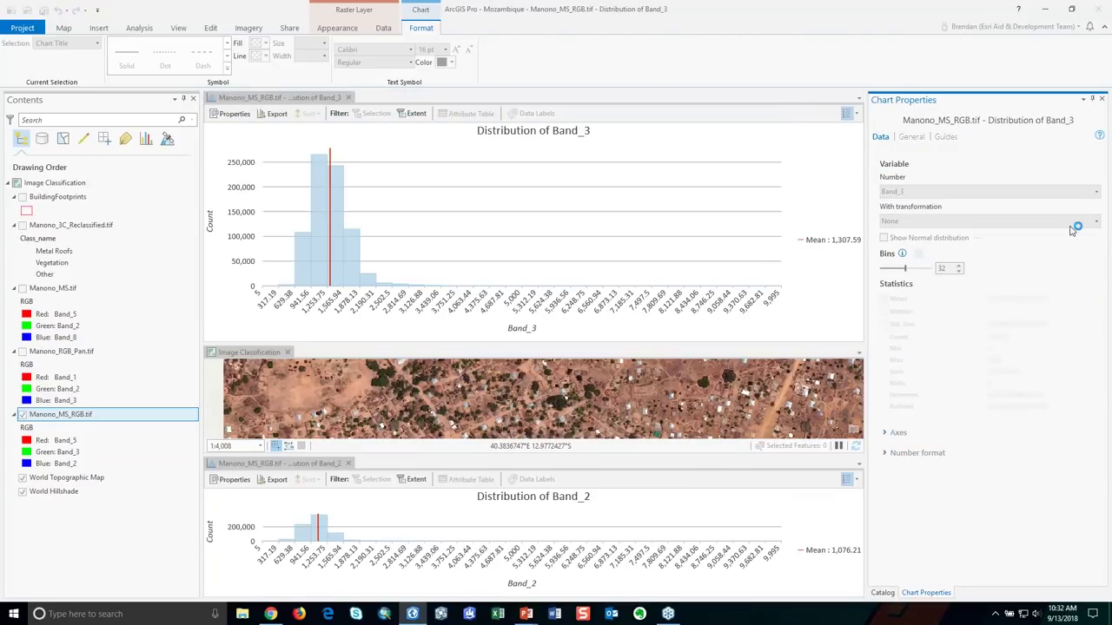
pyautogui.moveTo(468, 453); pyautogui.dragTo(471, 382)
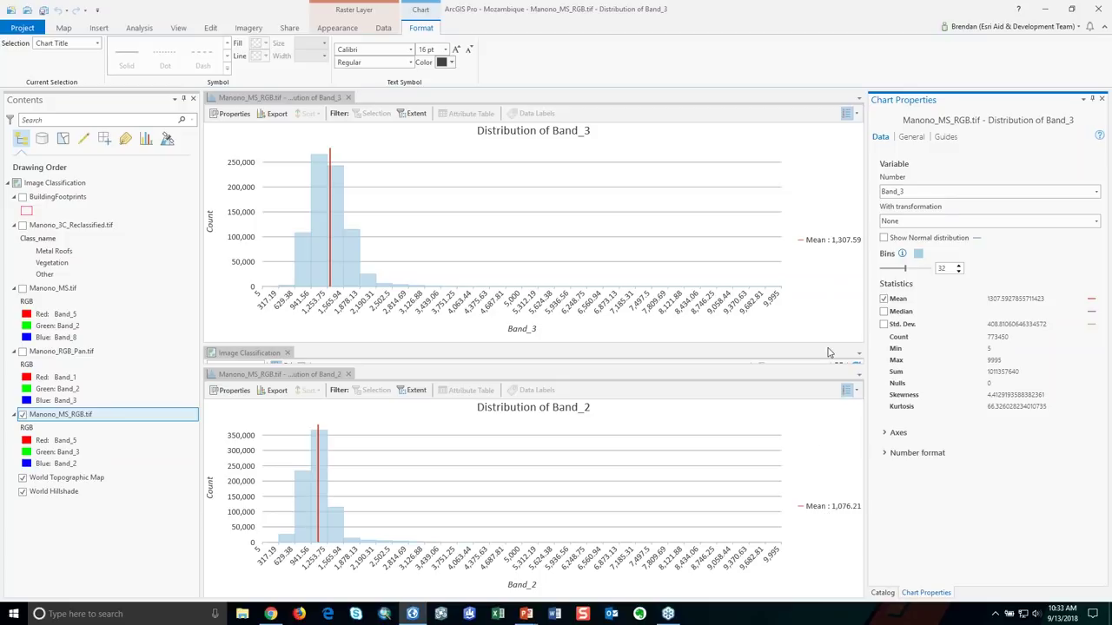
# Step: Switch the top chart to Band_5 and back to Band_3, then close both histograms
pyautogui.click(306, 100)
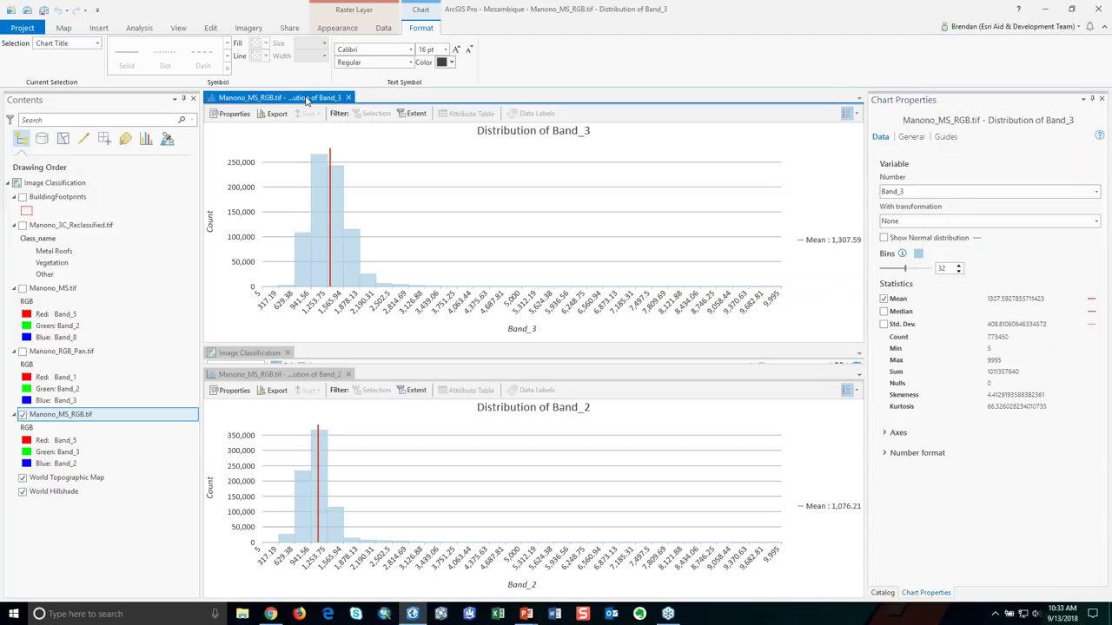
pyautogui.click(1097, 192)
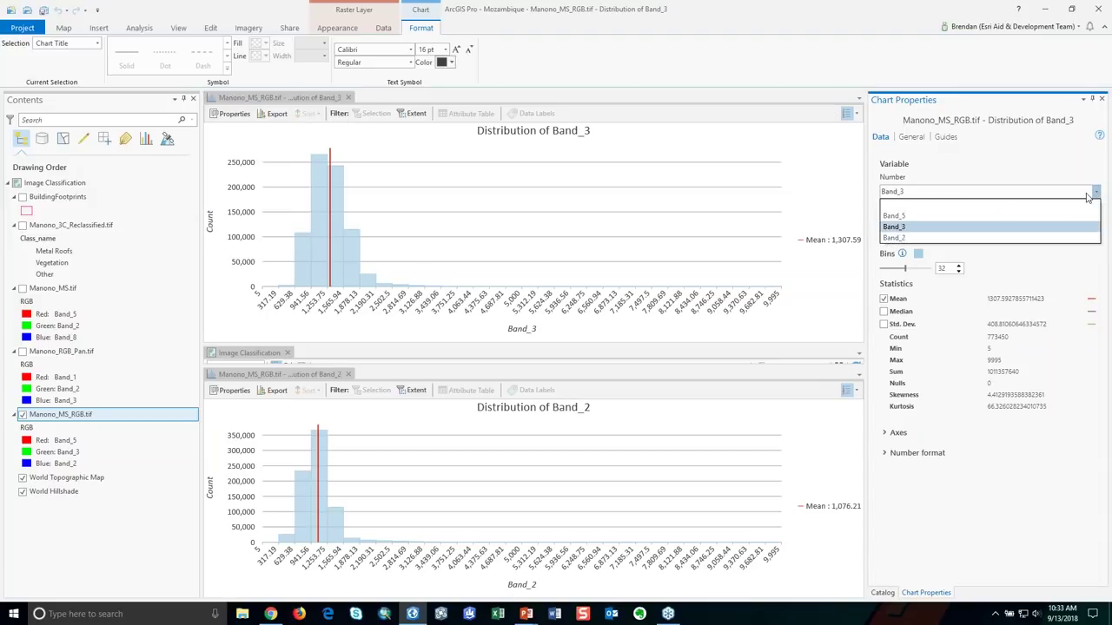
pyautogui.click(1072, 218)
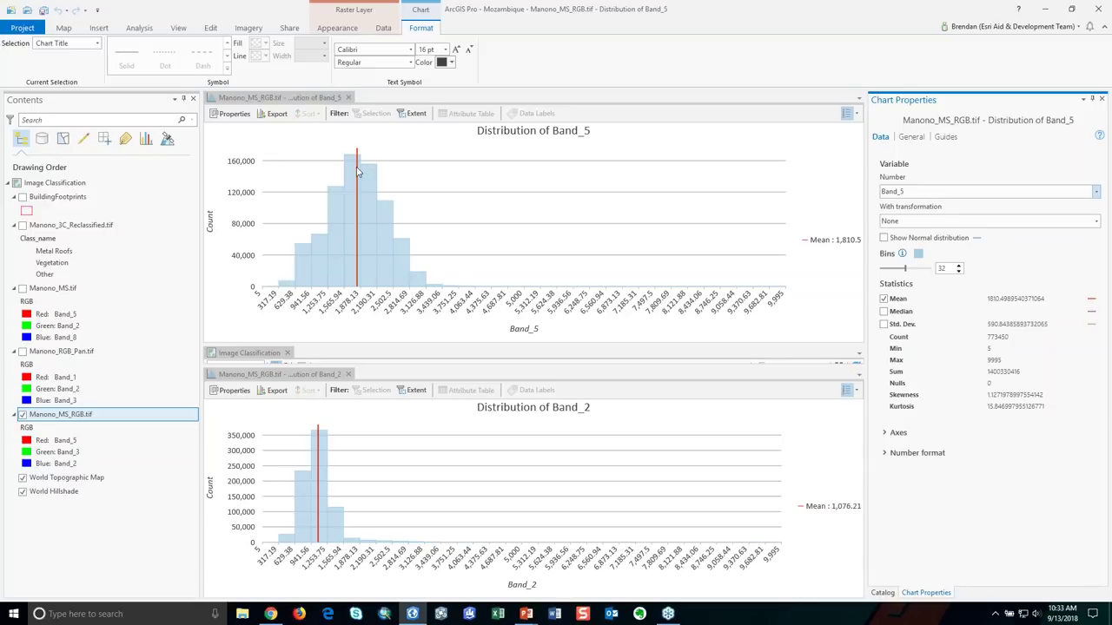
pyautogui.moveTo(357, 172)
pyautogui.click(1089, 199)
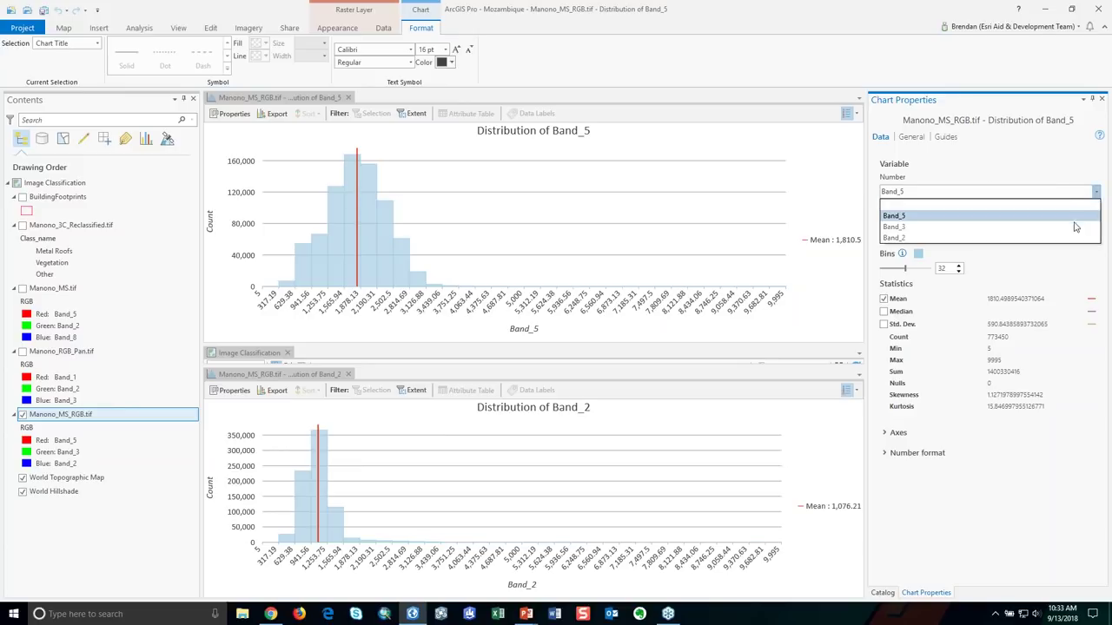
pyautogui.click(1072, 227)
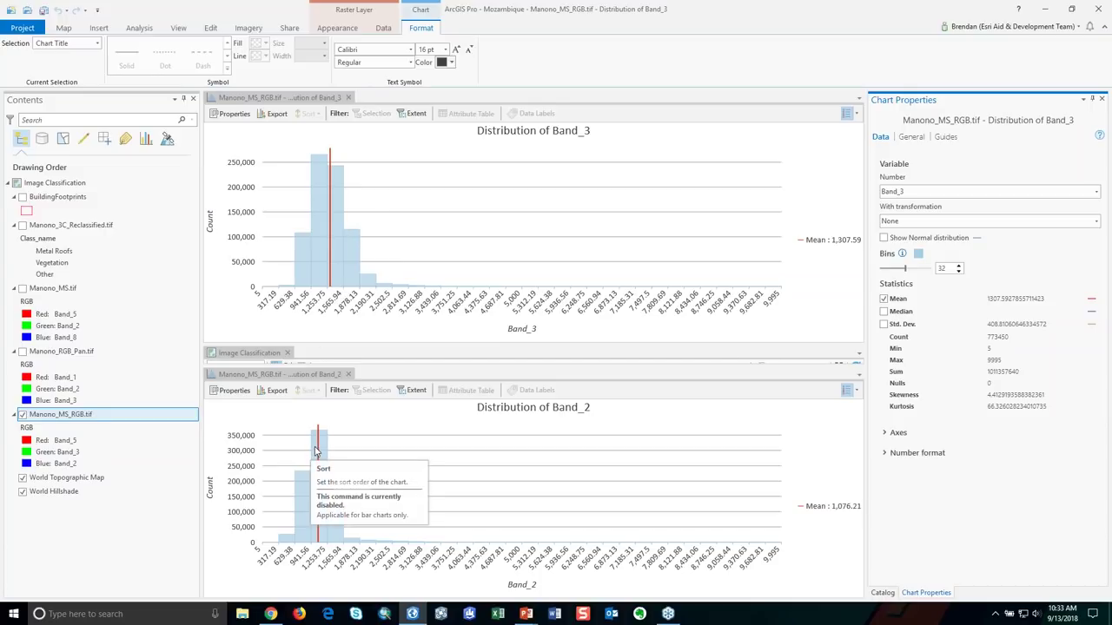
pyautogui.click(349, 375)
pyautogui.click(348, 97)
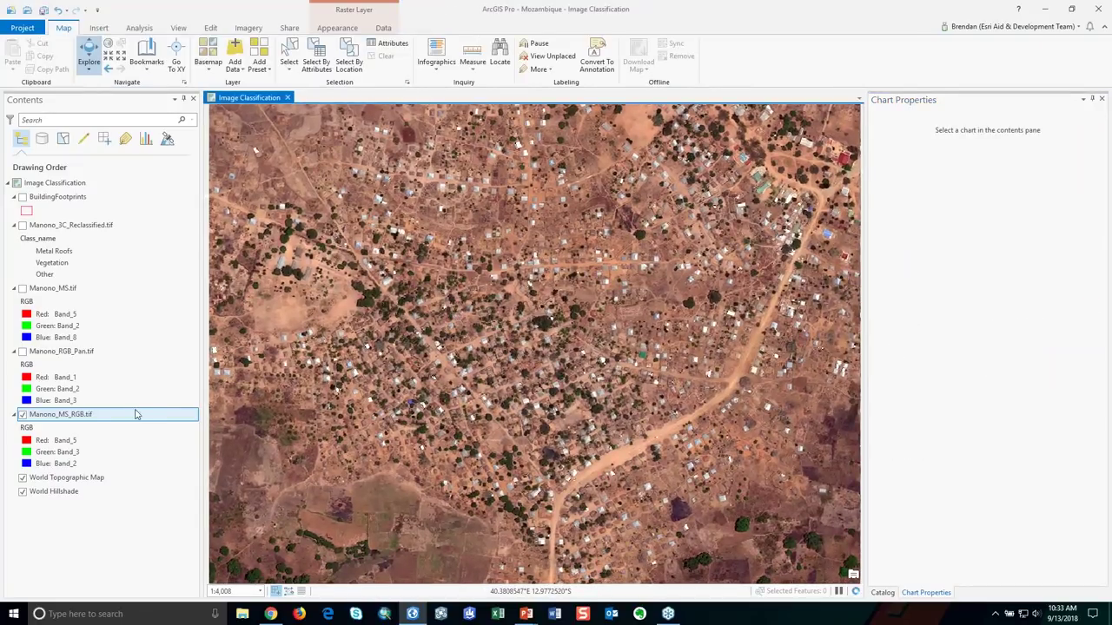
pyautogui.rightClick(56, 417)
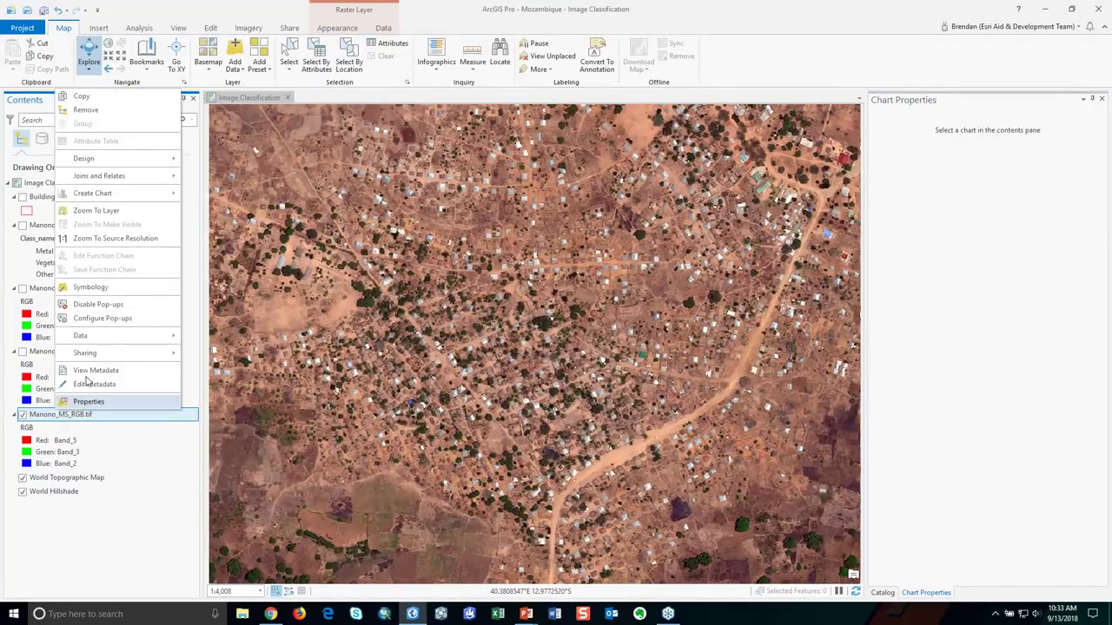
pyautogui.moveTo(120, 194)
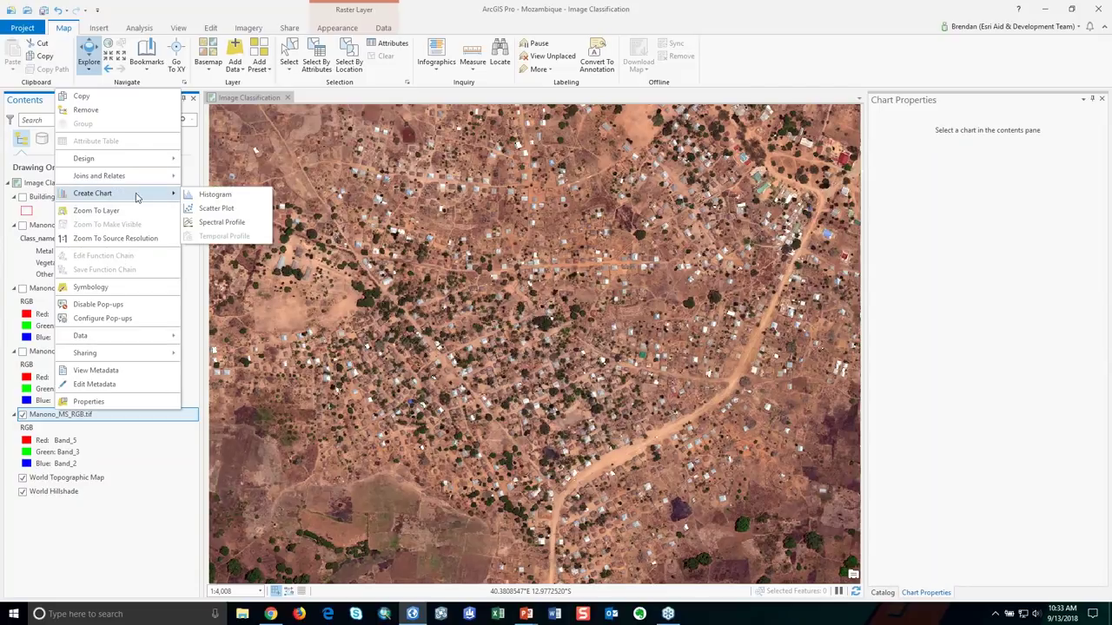
pyautogui.click(213, 209)
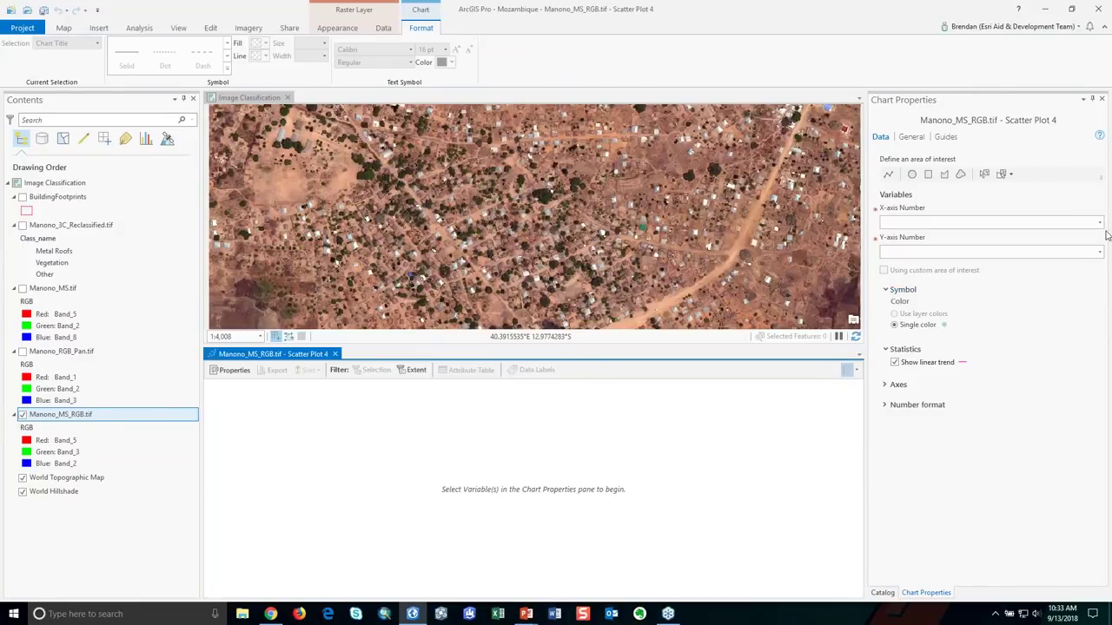
pyautogui.click(1100, 224)
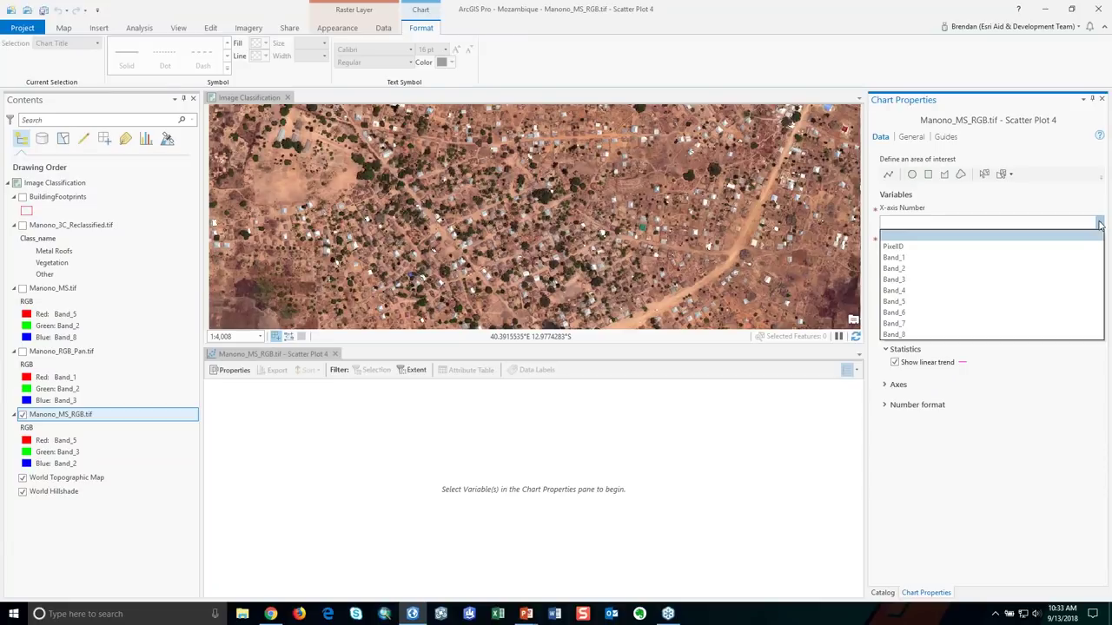
pyautogui.click(1057, 266)
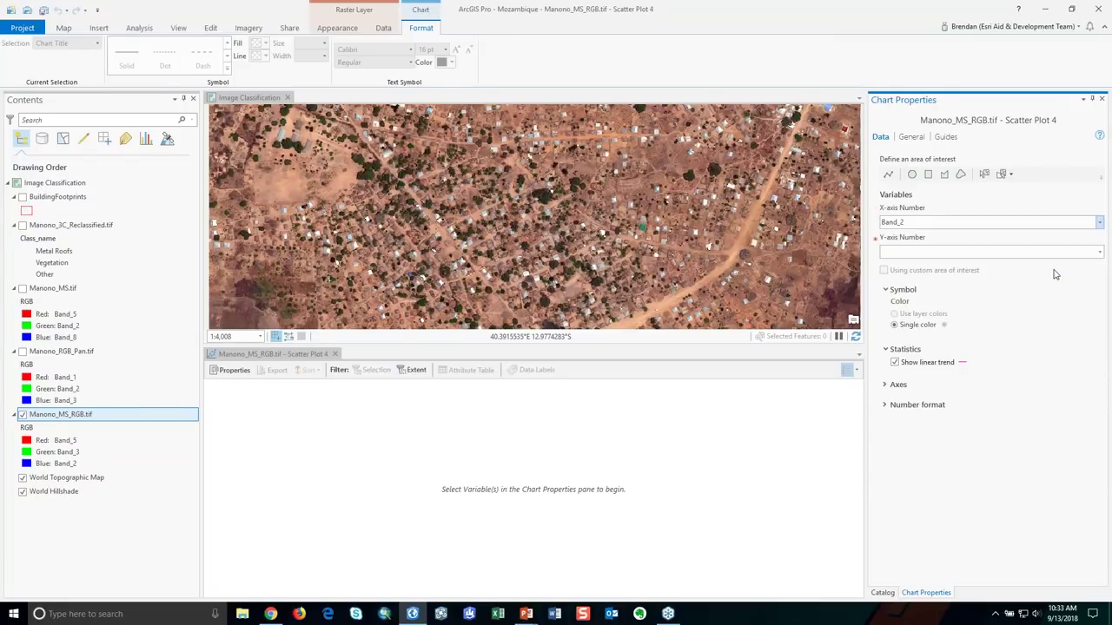
pyautogui.click(1102, 253)
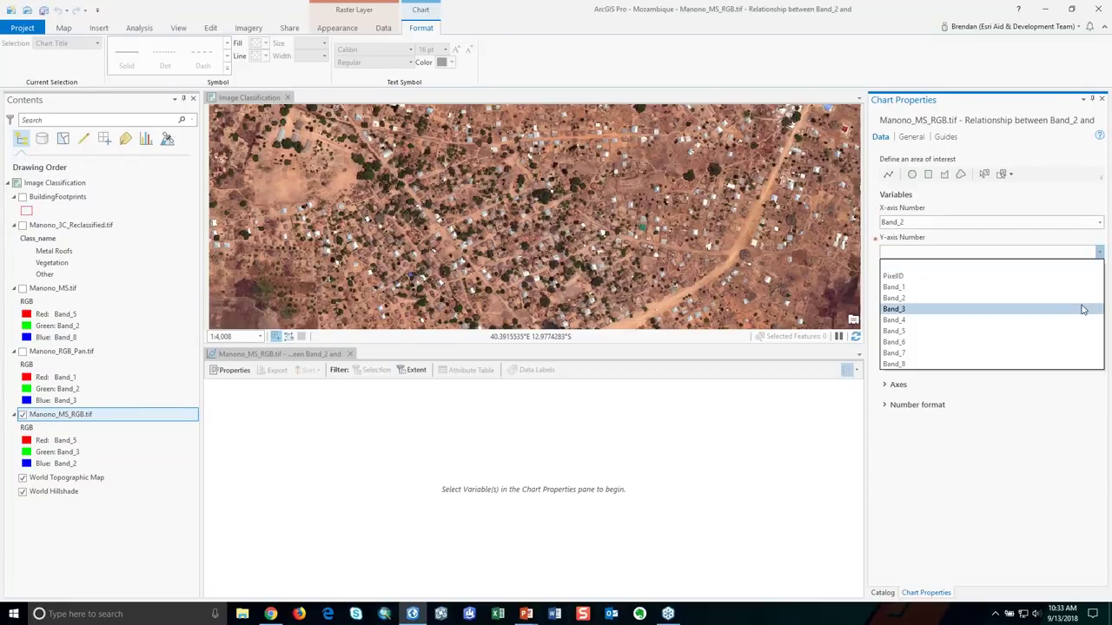
pyautogui.click(1082, 308)
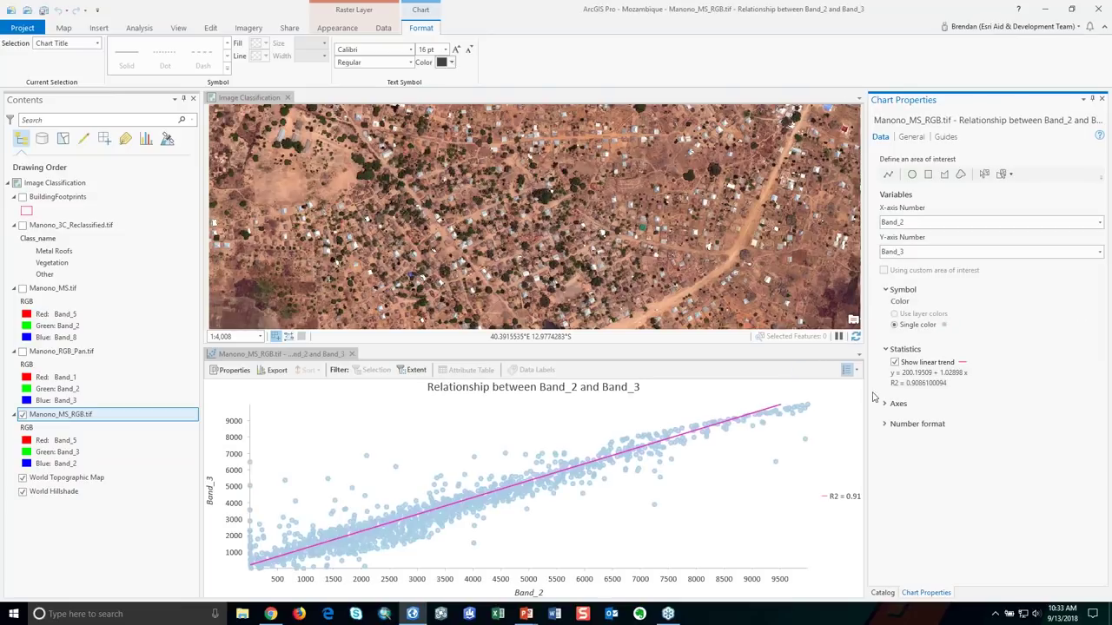
pyautogui.click(553, 292)
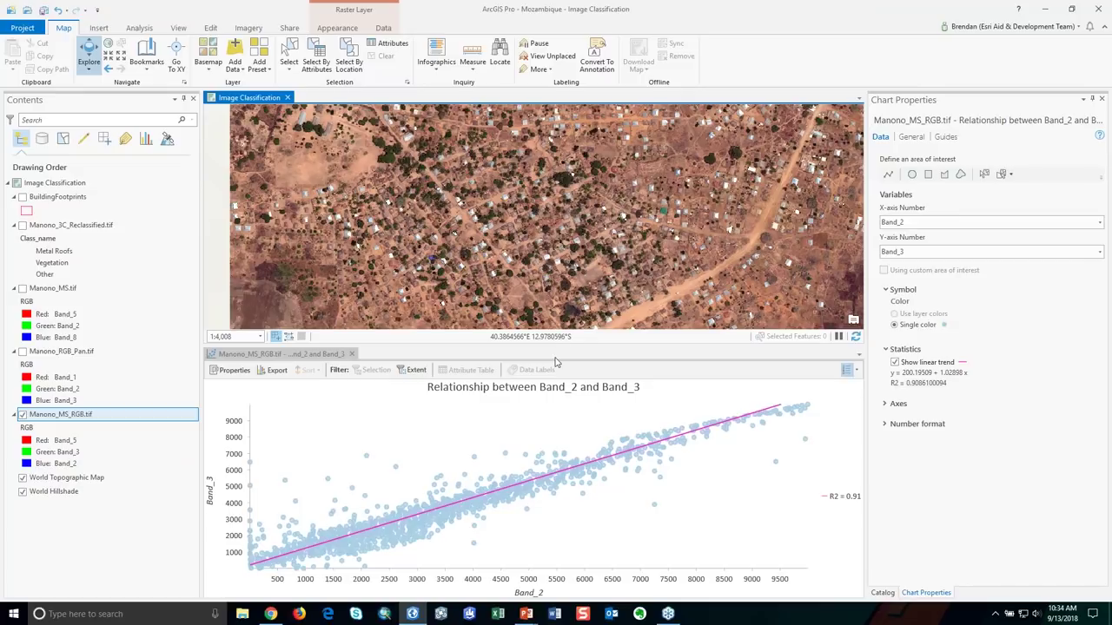
pyautogui.moveTo(555, 344); pyautogui.dragTo(559, 375)
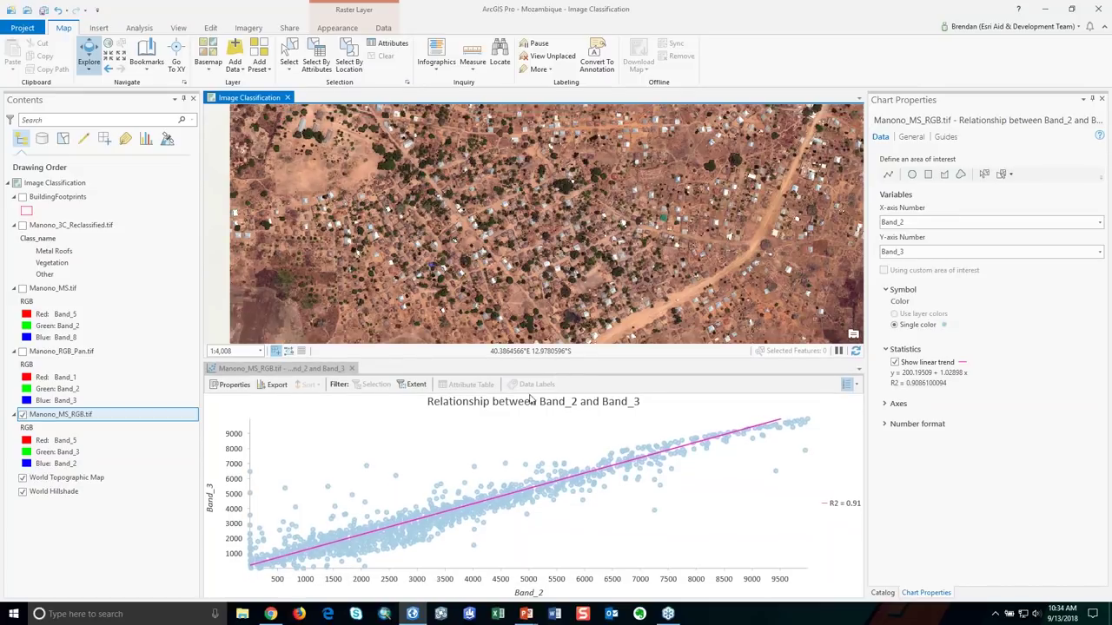
pyautogui.moveTo(367, 574)
pyautogui.moveTo(379, 402); pyautogui.dragTo(823, 575)
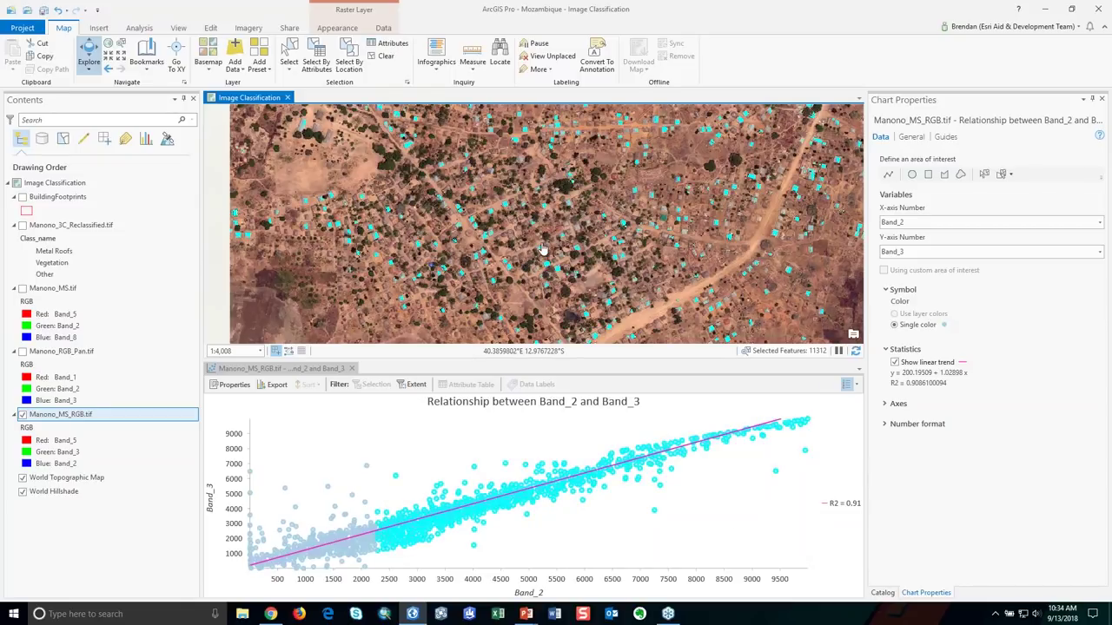
pyautogui.scroll(2, 541, 249)
pyautogui.scroll(4, 542, 250)
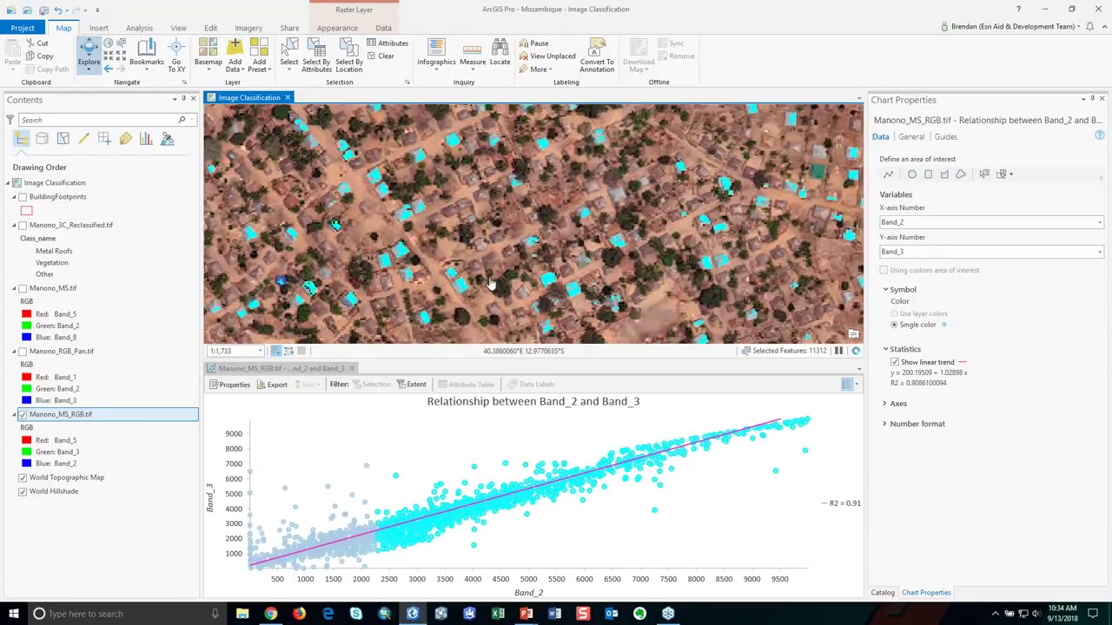
pyautogui.scroll(1, 466, 276)
pyautogui.scroll(1, 578, 259)
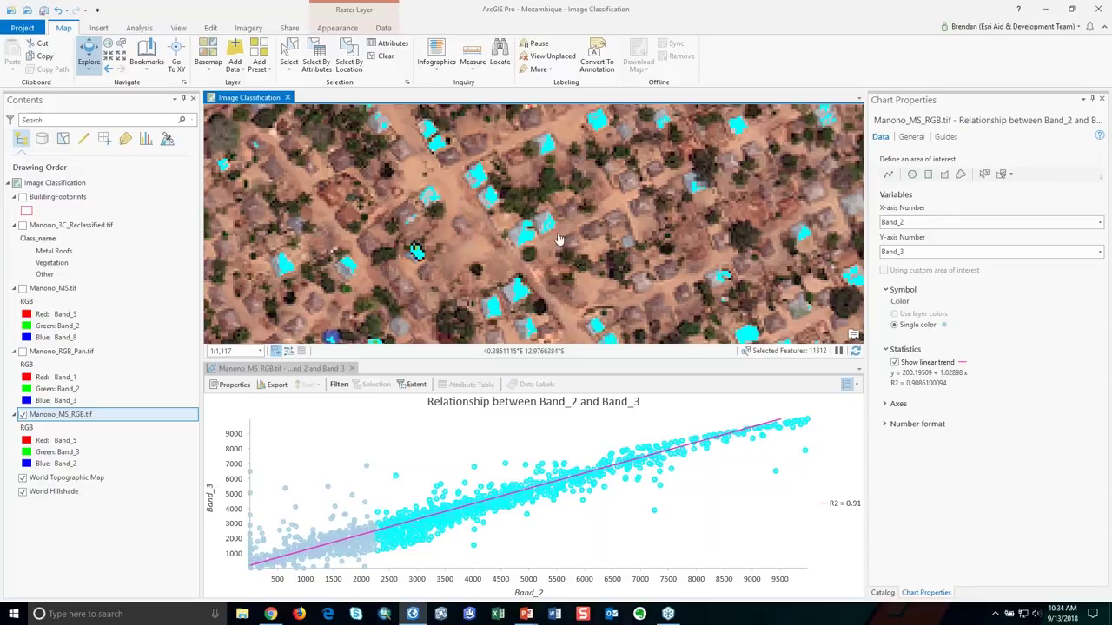
pyautogui.scroll(-2, 574, 257)
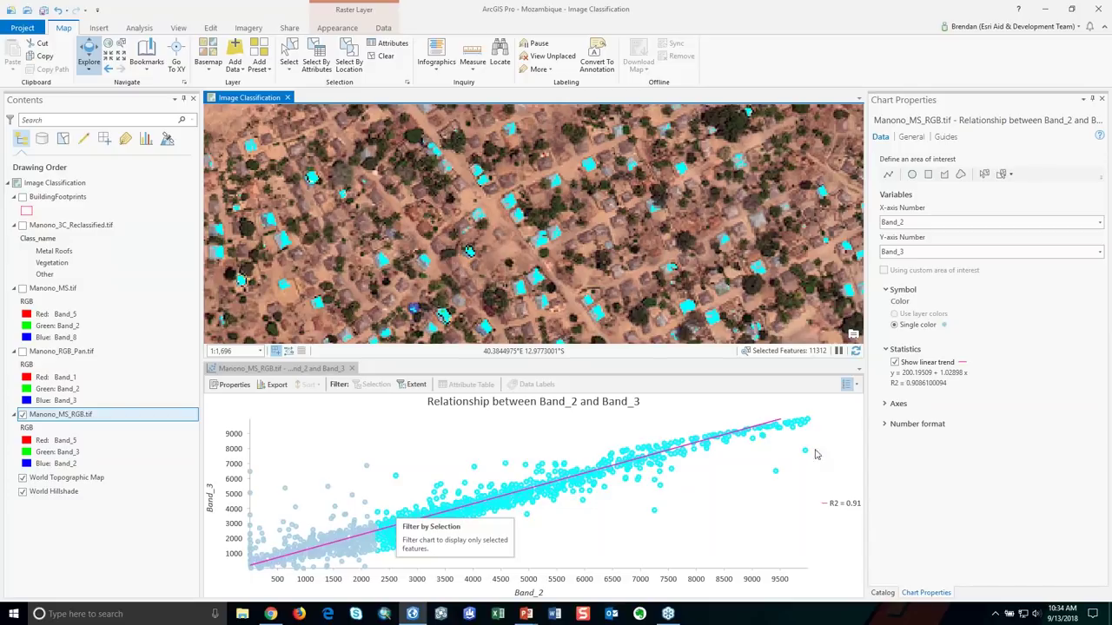
# Step: Close the scatter chart, clear the roof selection, and create a Manono_MS_RGB.tif Spectral Profile chart
pyautogui.click(352, 369)
pyautogui.click(385, 56)
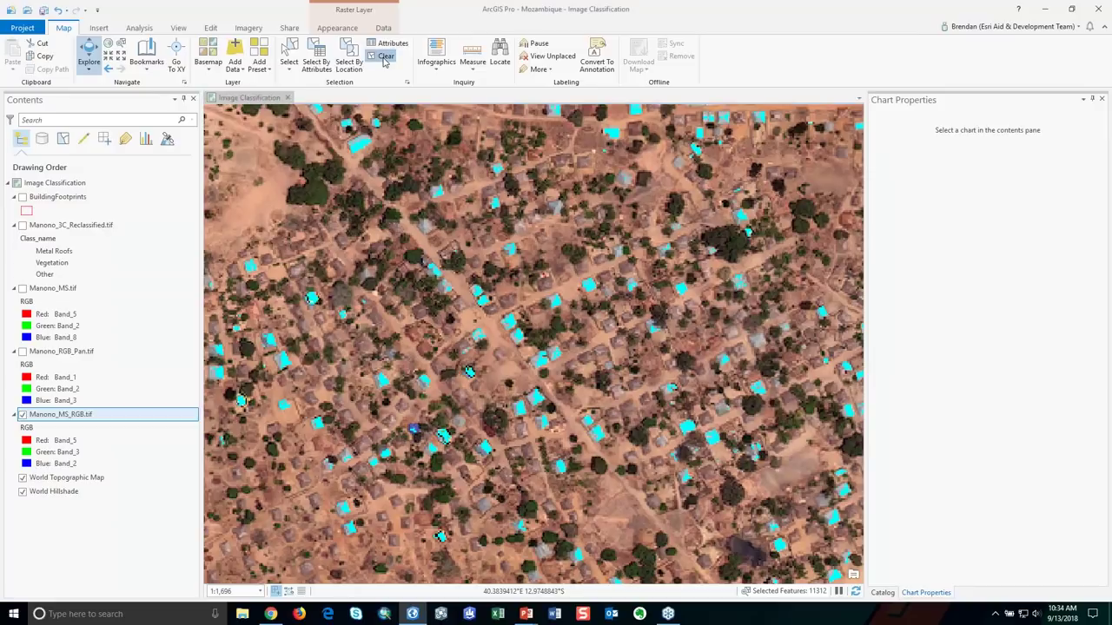
pyautogui.moveTo(447, 313); pyautogui.dragTo(522, 303)
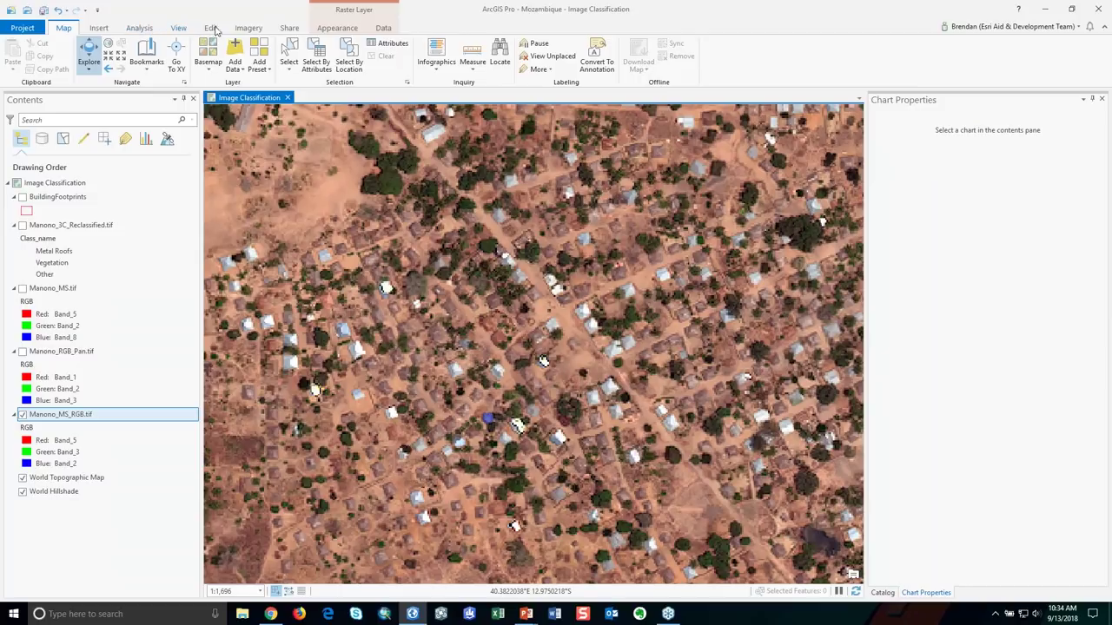
pyautogui.rightClick(75, 414)
pyautogui.moveTo(153, 198)
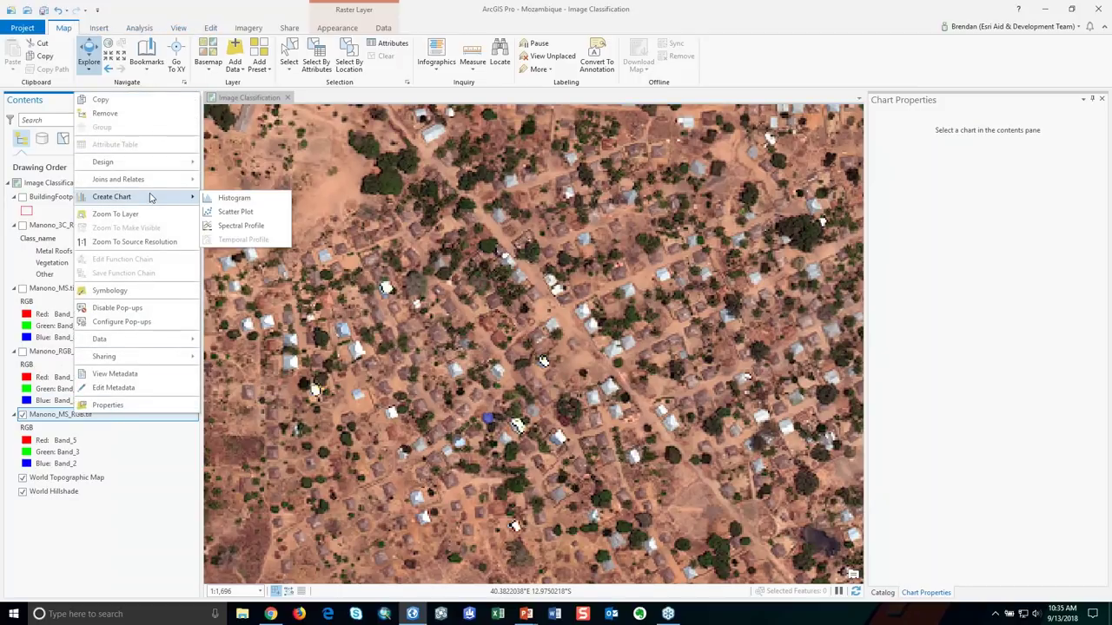
pyautogui.click(243, 225)
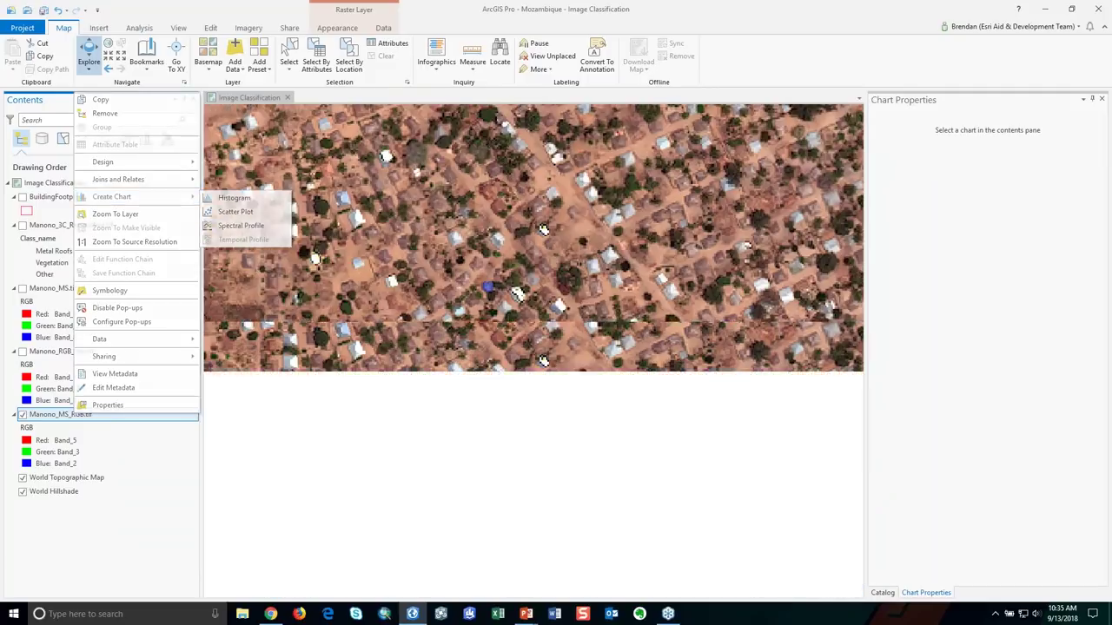
pyautogui.moveTo(512, 338); pyautogui.dragTo(516, 401)
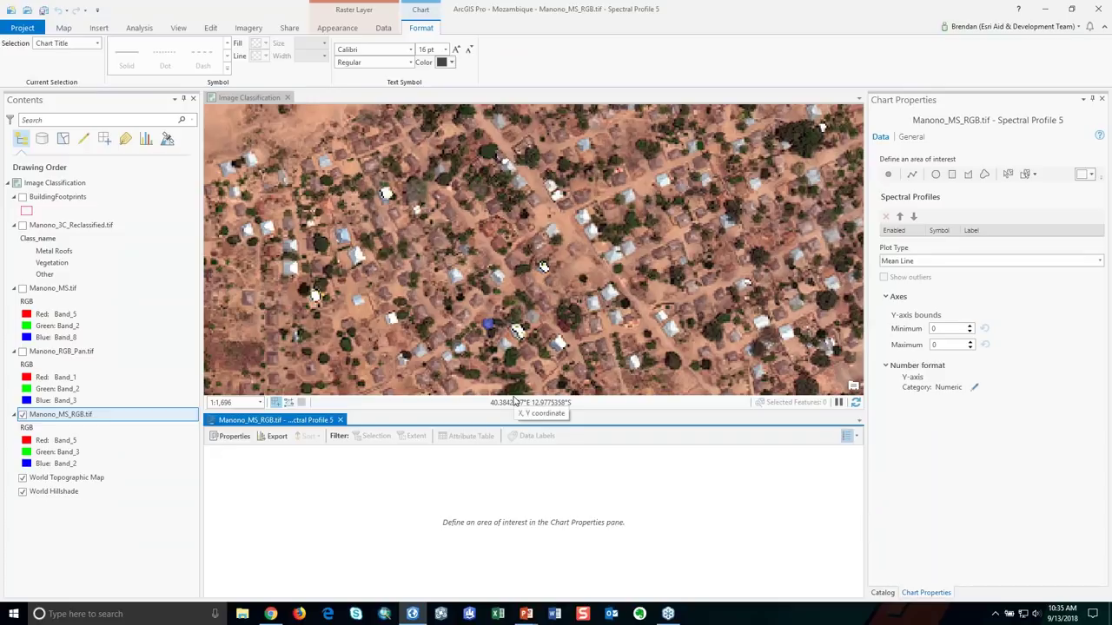
# Step: Zoom the map to the Spectral Profiles bookmark and fine-tune the view
pyautogui.click(64, 28)
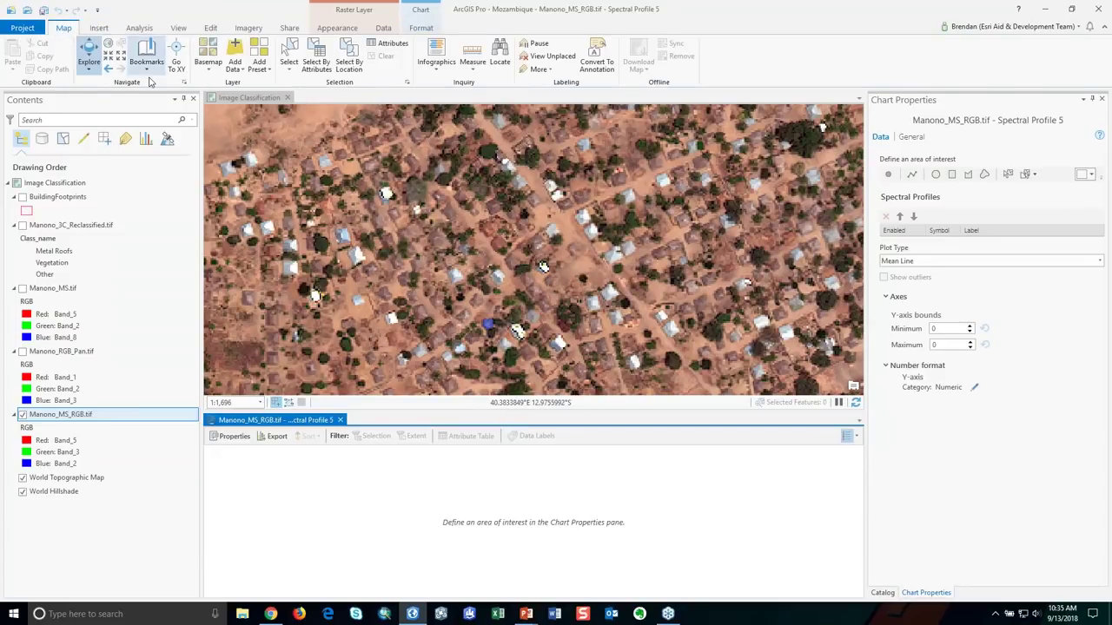
pyautogui.click(146, 67)
pyautogui.click(163, 119)
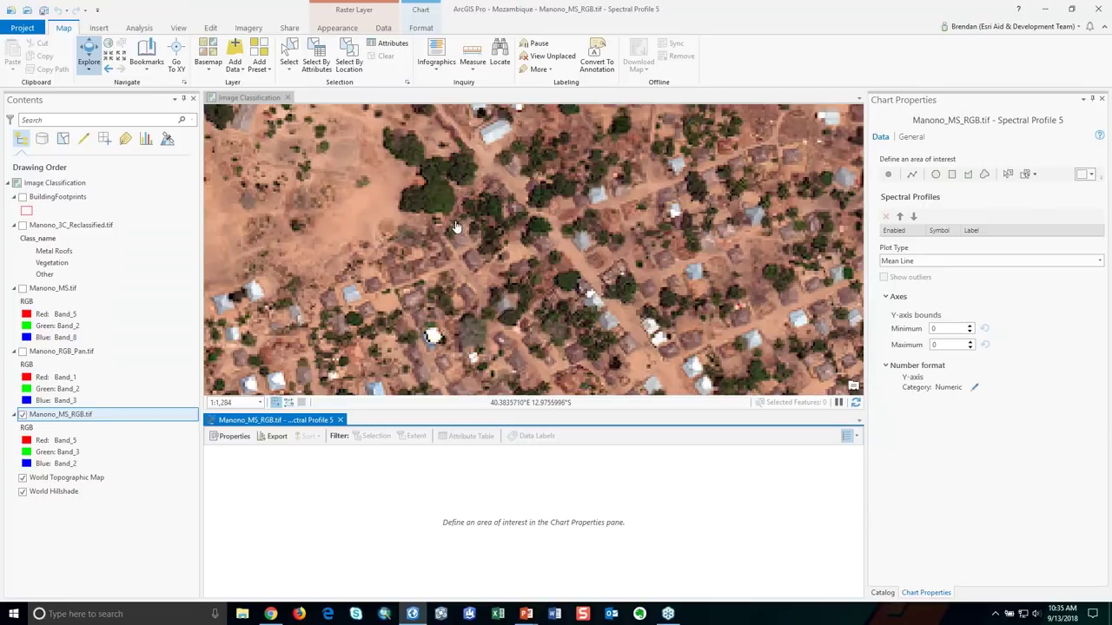
pyautogui.moveTo(463, 228); pyautogui.dragTo(499, 304)
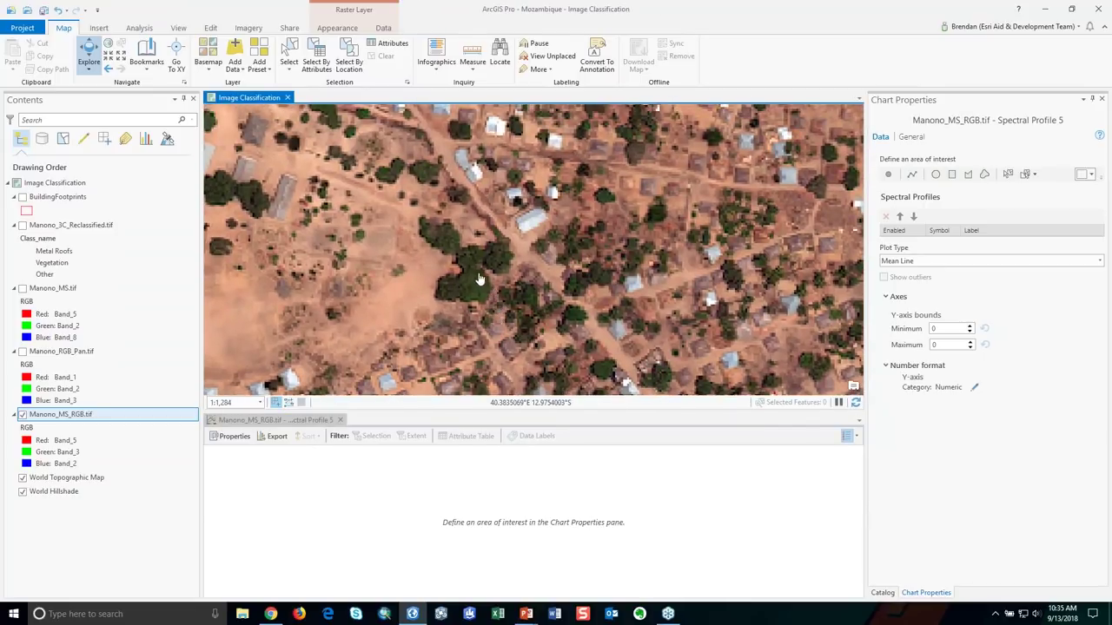
pyautogui.moveTo(498, 304); pyautogui.dragTo(649, 298)
pyautogui.scroll(2, 504, 292)
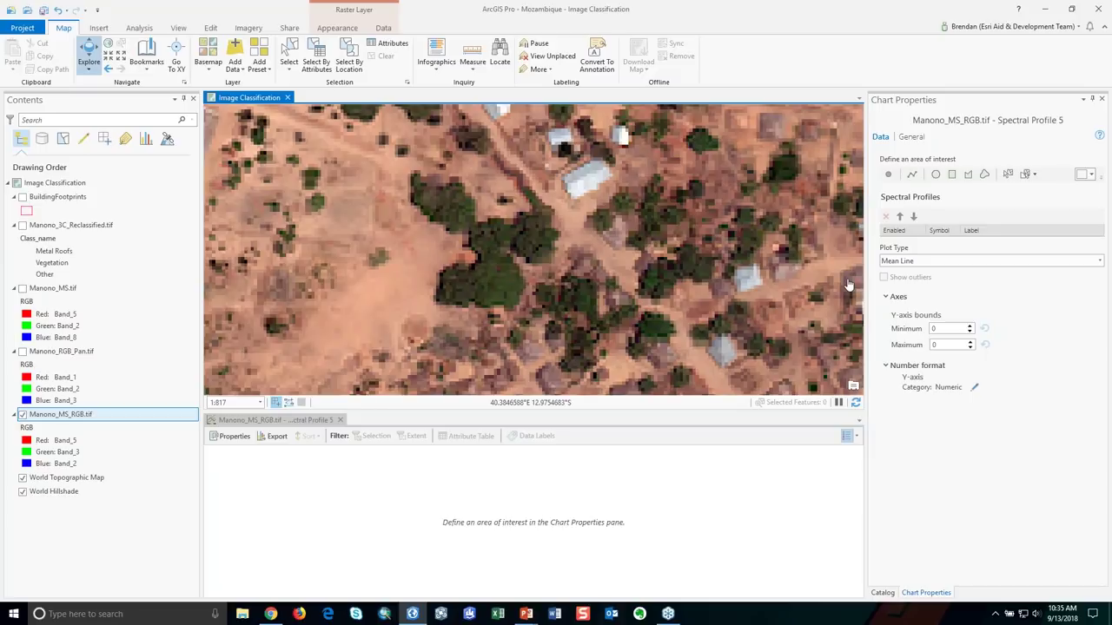
# Step: Outline the tree cluster freehand and colour its Profile_1 dark green
pyautogui.click(985, 175)
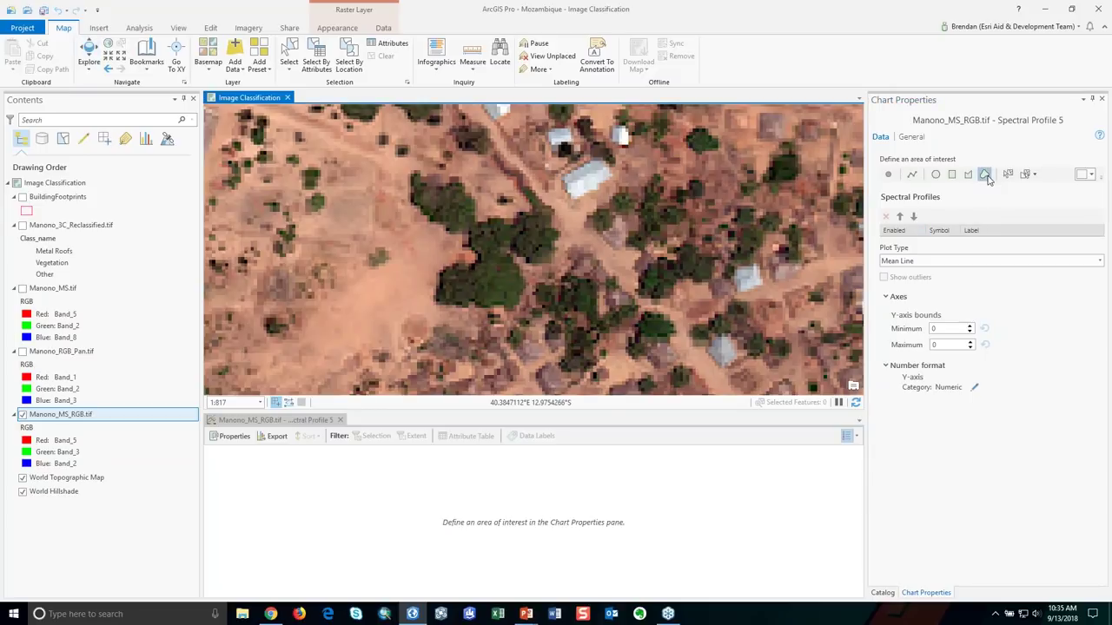
pyautogui.moveTo(463, 196)
pyautogui.mouseDown()
pyautogui.moveTo(429, 193)
pyautogui.moveTo(485, 243)
pyautogui.moveTo(490, 274)
pyautogui.moveTo(469, 296)
pyautogui.moveTo(497, 297)
pyautogui.moveTo(499, 252)
pyautogui.moveTo(540, 246)
pyautogui.moveTo(541, 223)
pyautogui.moveTo(461, 212)
pyautogui.mouseUp()
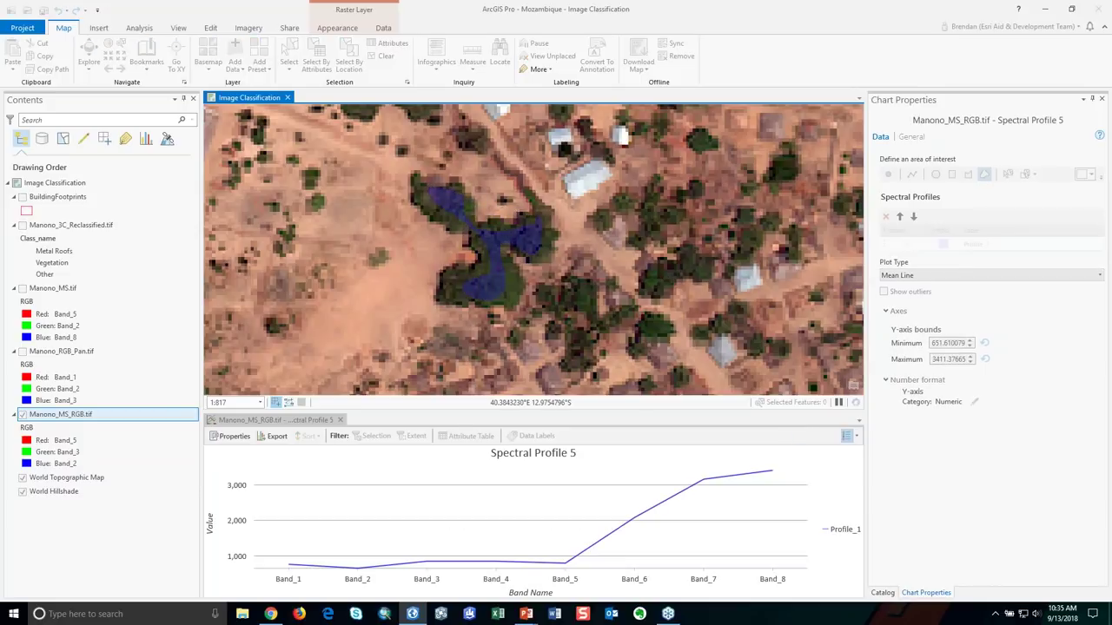
pyautogui.click(943, 245)
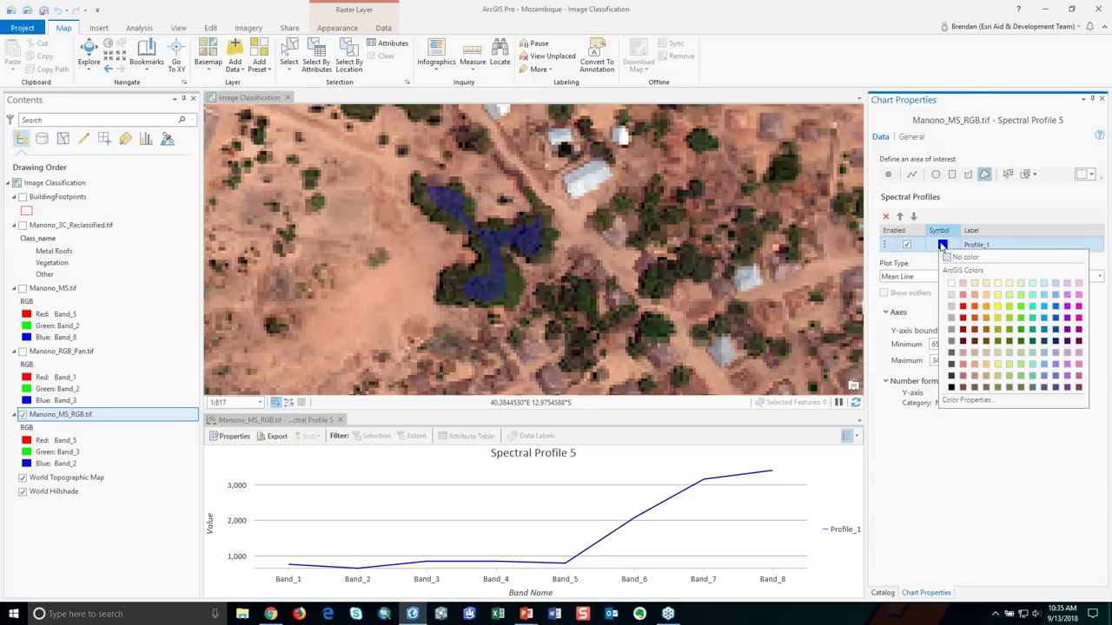
pyautogui.click(1021, 349)
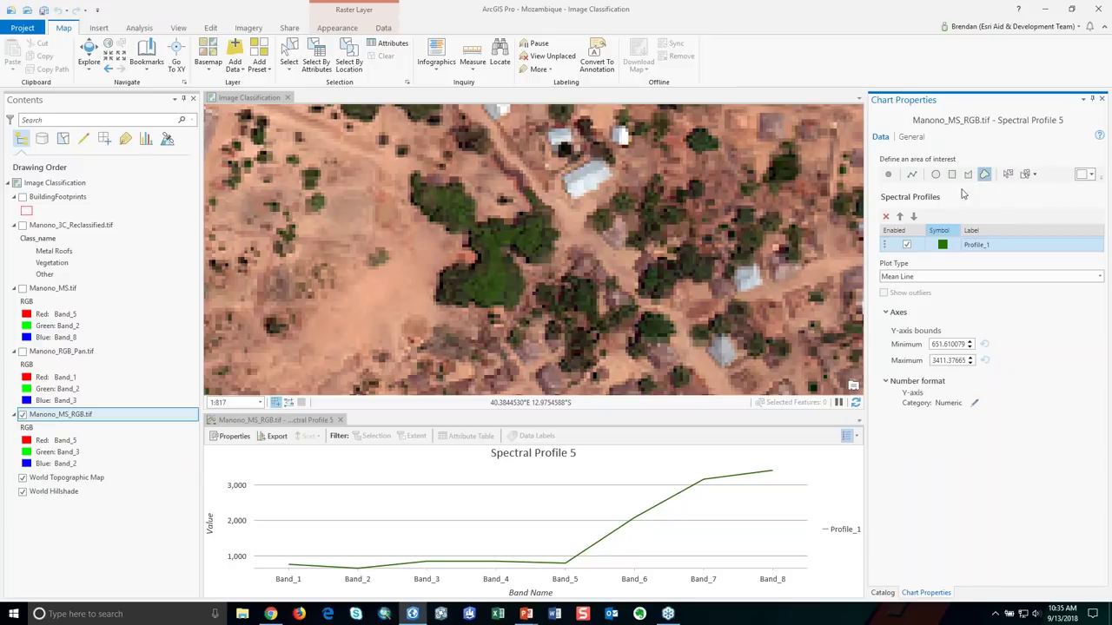
# Step: Outline the nearby metal roof to add Profile_2 to the chart
pyautogui.moveTo(565, 177)
pyautogui.mouseDown()
pyautogui.moveTo(575, 194)
pyautogui.moveTo(608, 168)
pyautogui.moveTo(580, 168)
pyautogui.mouseUp()
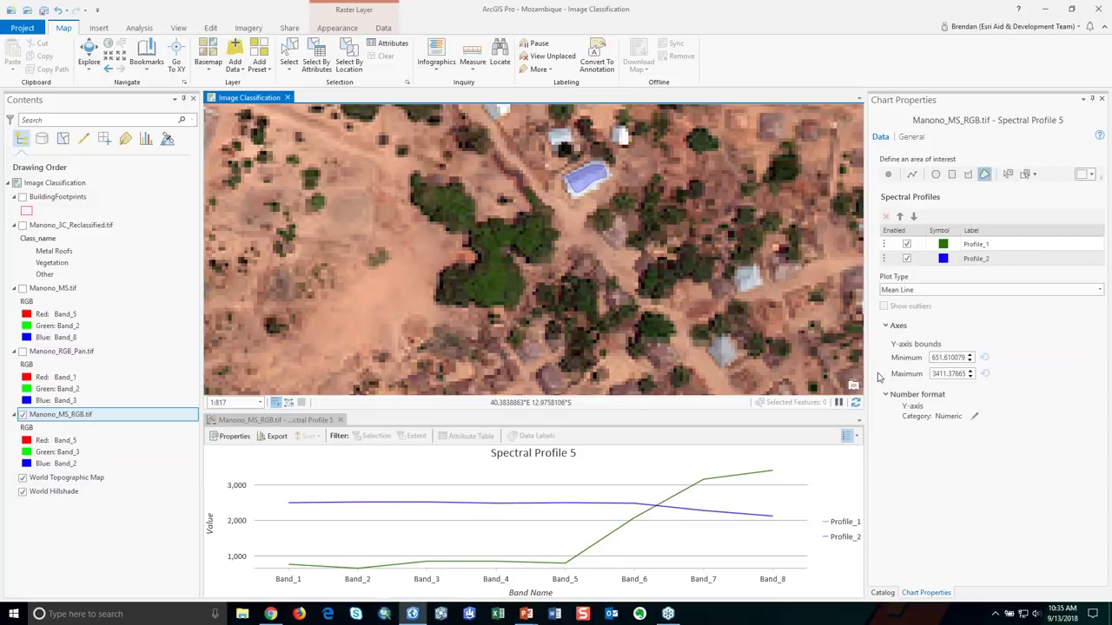
pyautogui.click(976, 246)
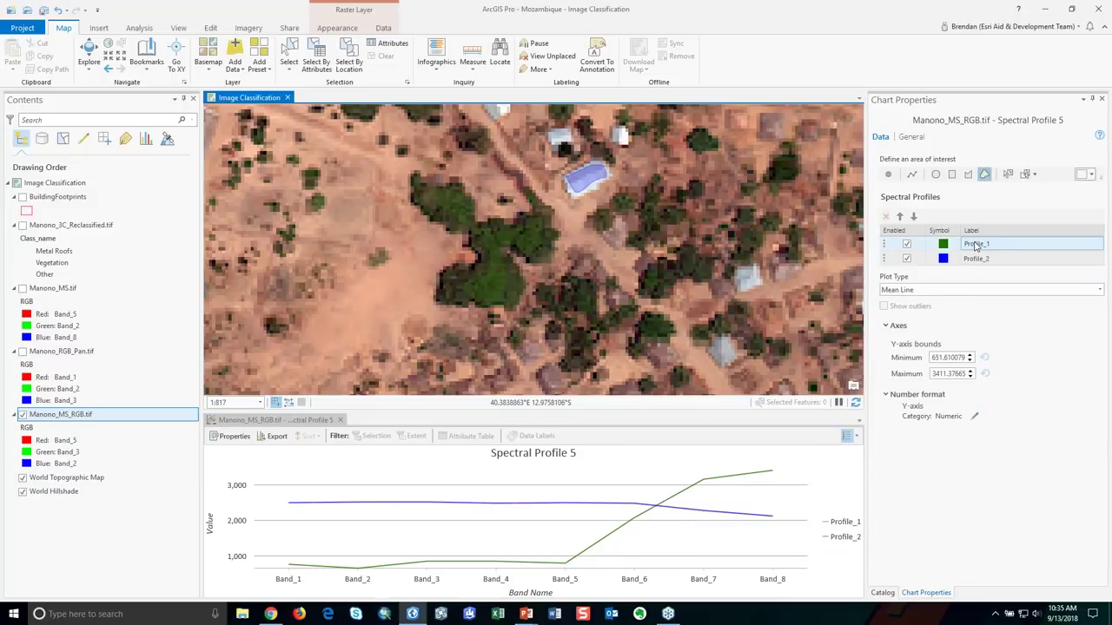
pyautogui.click(982, 258)
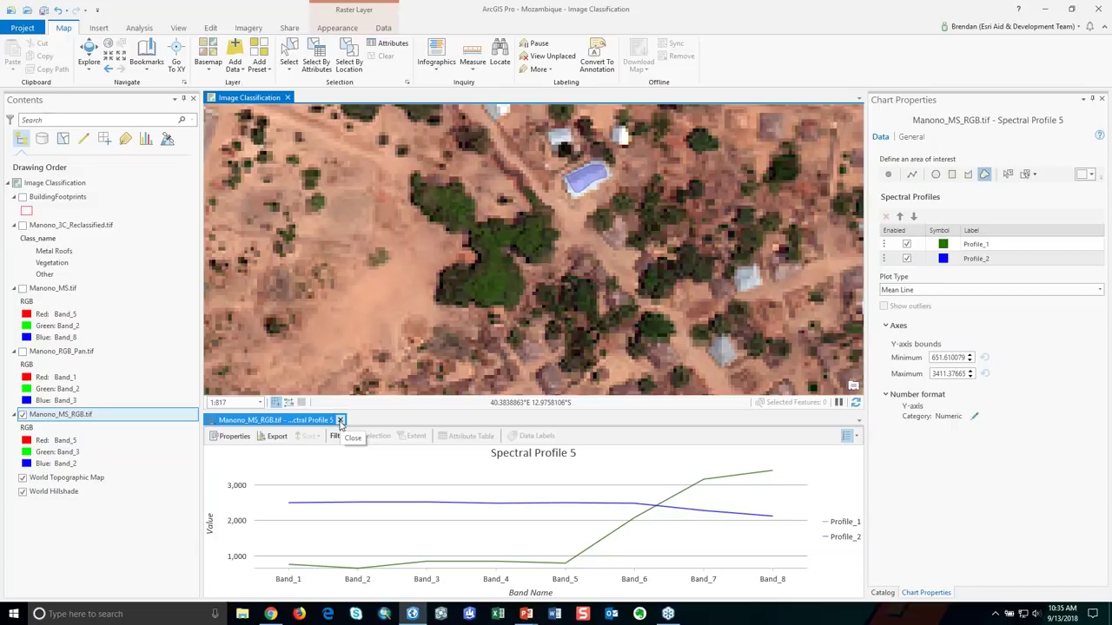
# Step: Close Spectral Profile 5 and open the Tin Roof/Thatch Roof Spectral Signatures chart from List By Charts
pyautogui.click(339, 420)
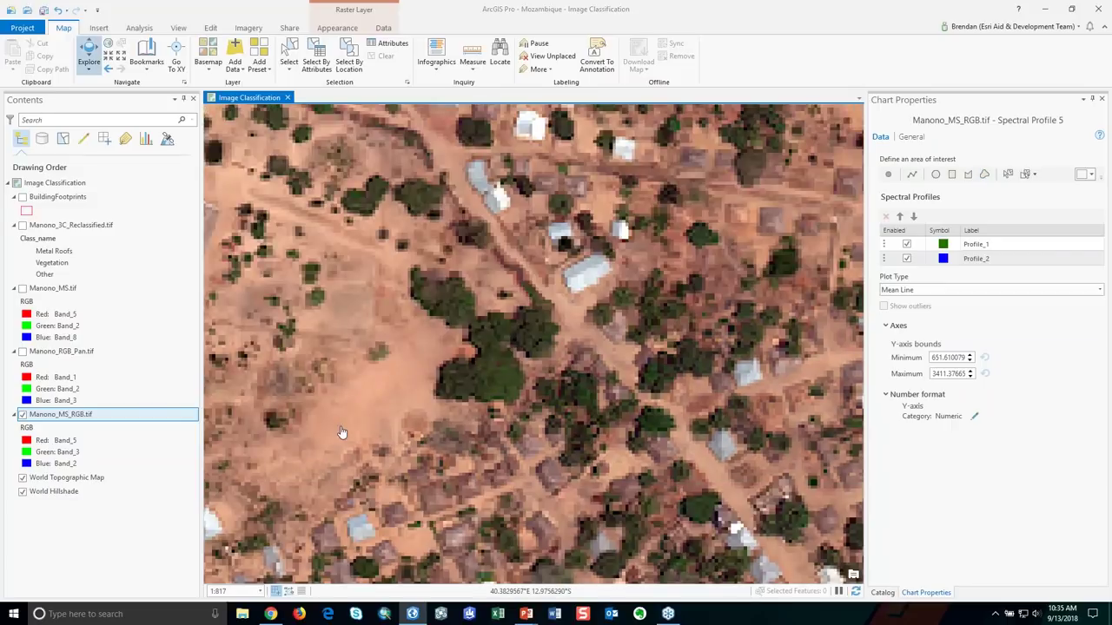
pyautogui.click(145, 140)
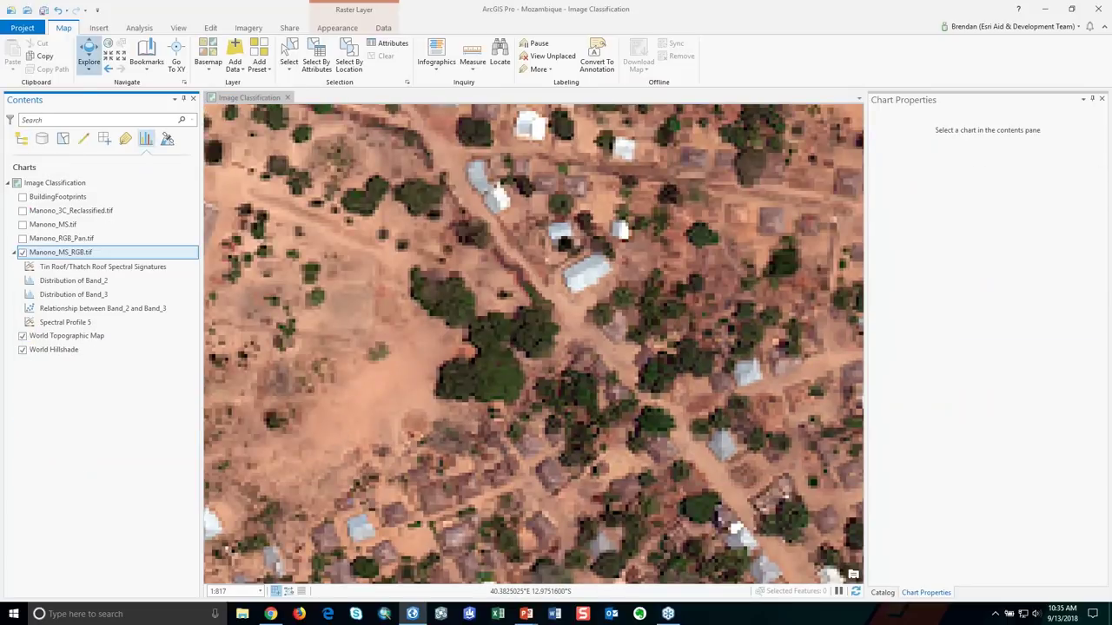
pyautogui.doubleClick(65, 269)
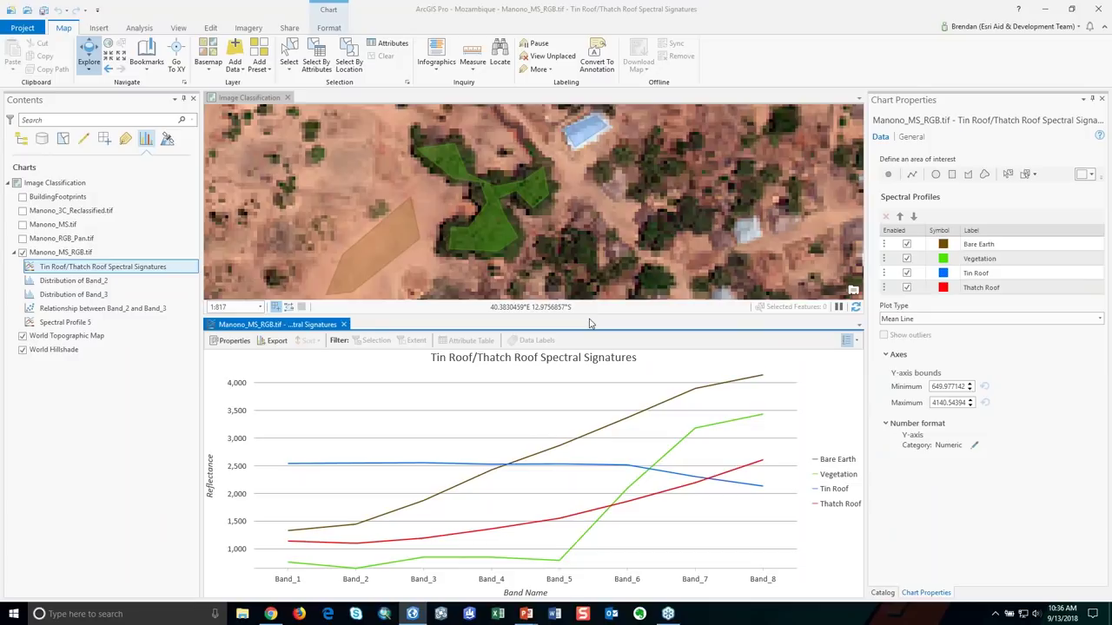
# Step: Resize the chart pane so both the chart and the imagery stay visible
pyautogui.moveTo(589, 315); pyautogui.dragTo(587, 250)
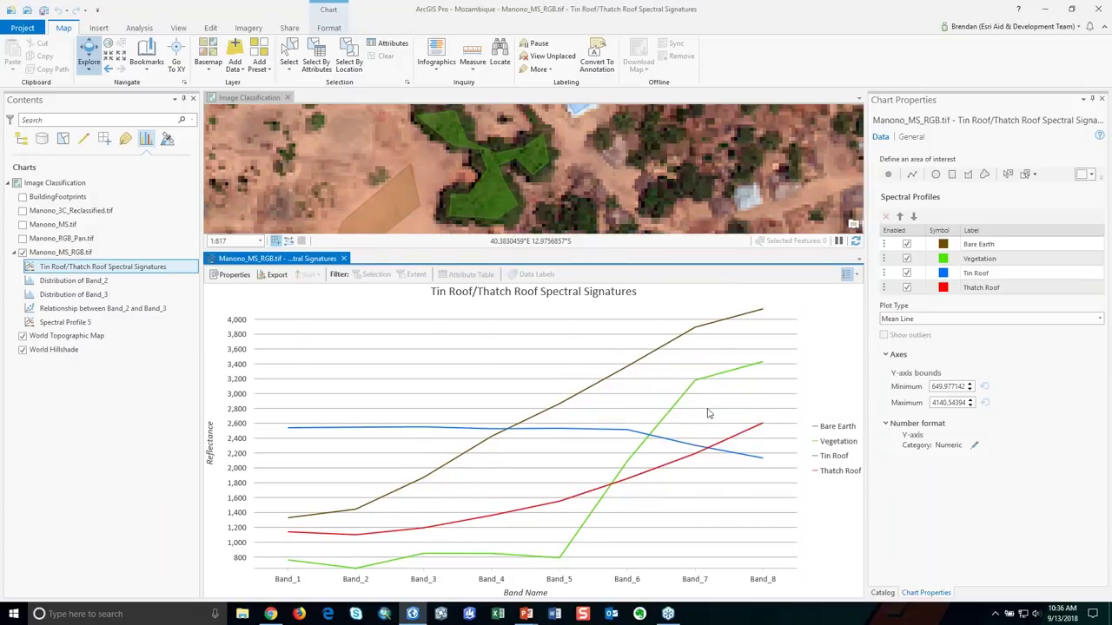
pyautogui.moveTo(580, 250); pyautogui.dragTo(581, 372)
pyautogui.moveTo(662, 275); pyautogui.dragTo(622, 165)
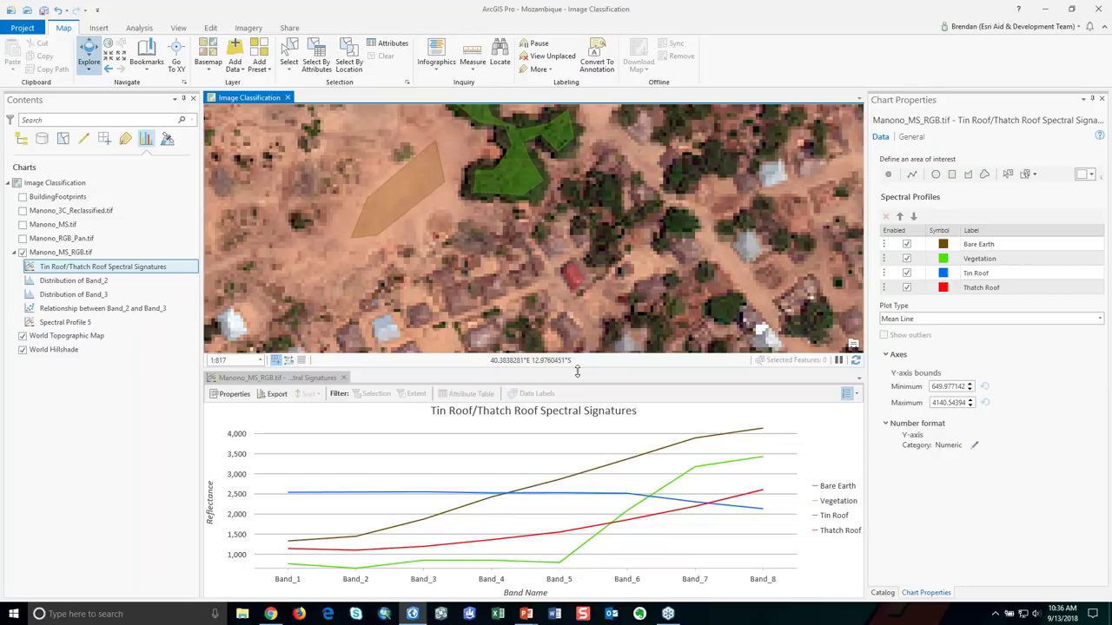
pyautogui.moveTo(576, 371); pyautogui.dragTo(577, 334)
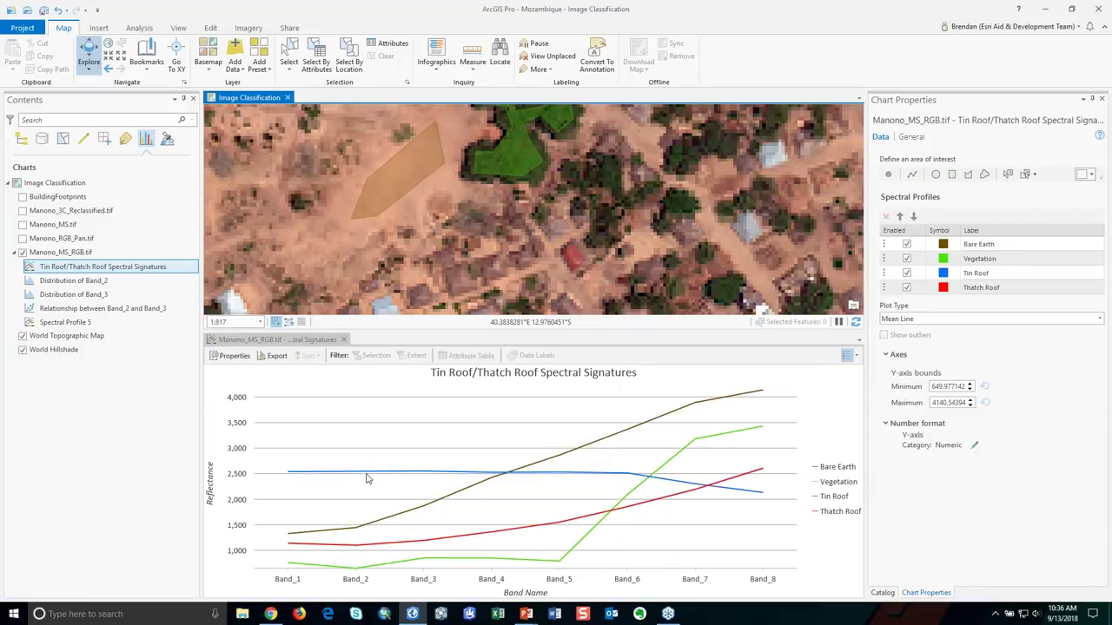
pyautogui.moveTo(366, 478)
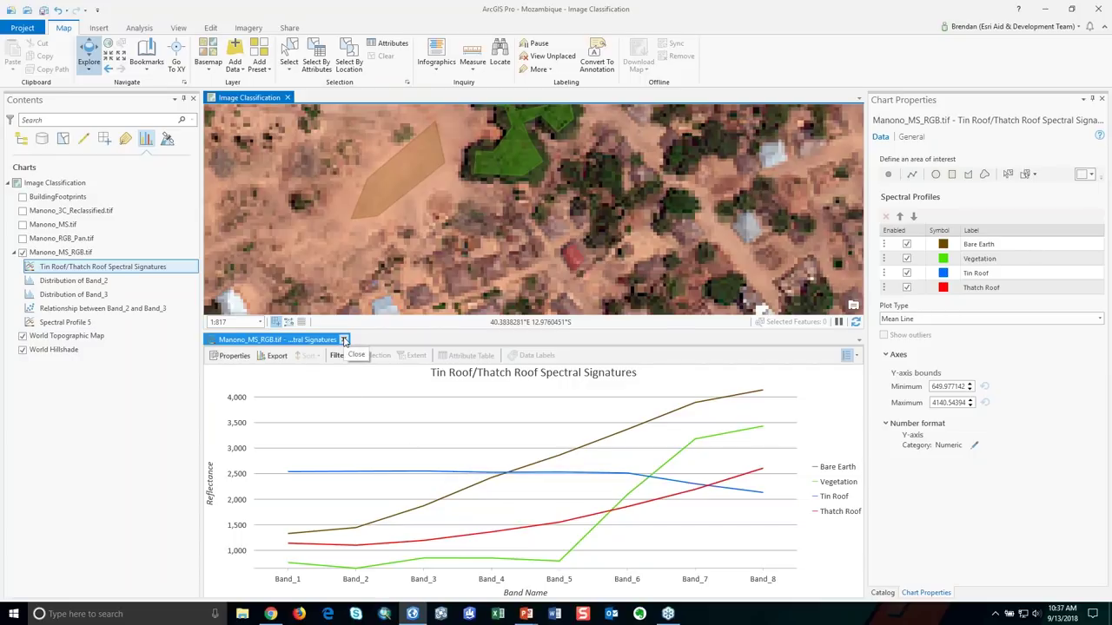
# Step: Close the signatures chart, return to drawing order and select the Manono_MS_RGB.tif layer
pyautogui.click(344, 340)
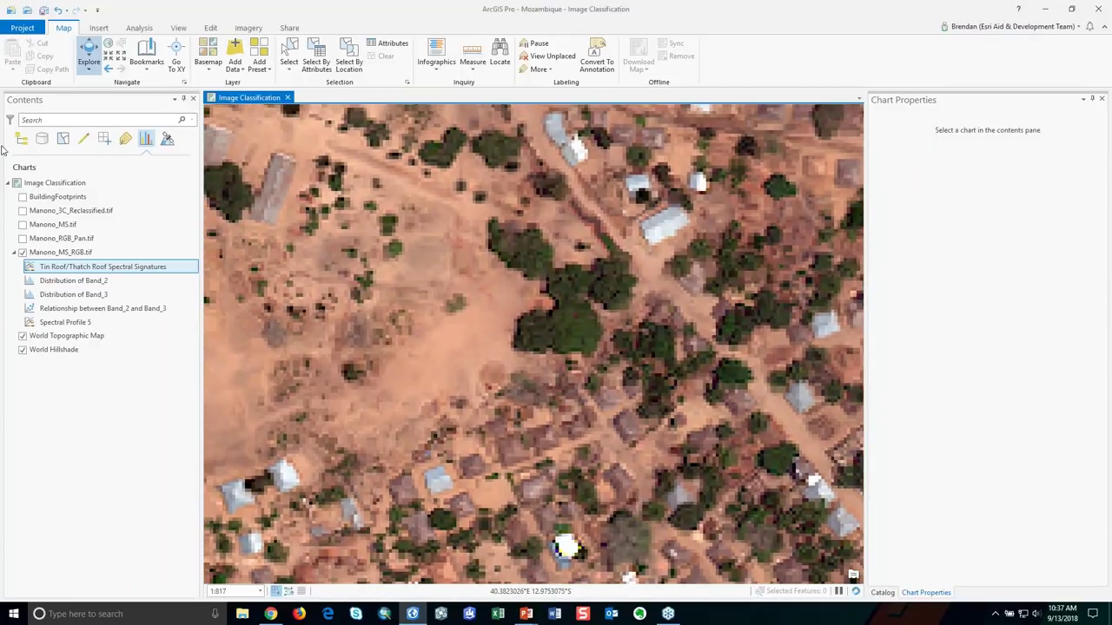
pyautogui.click(22, 141)
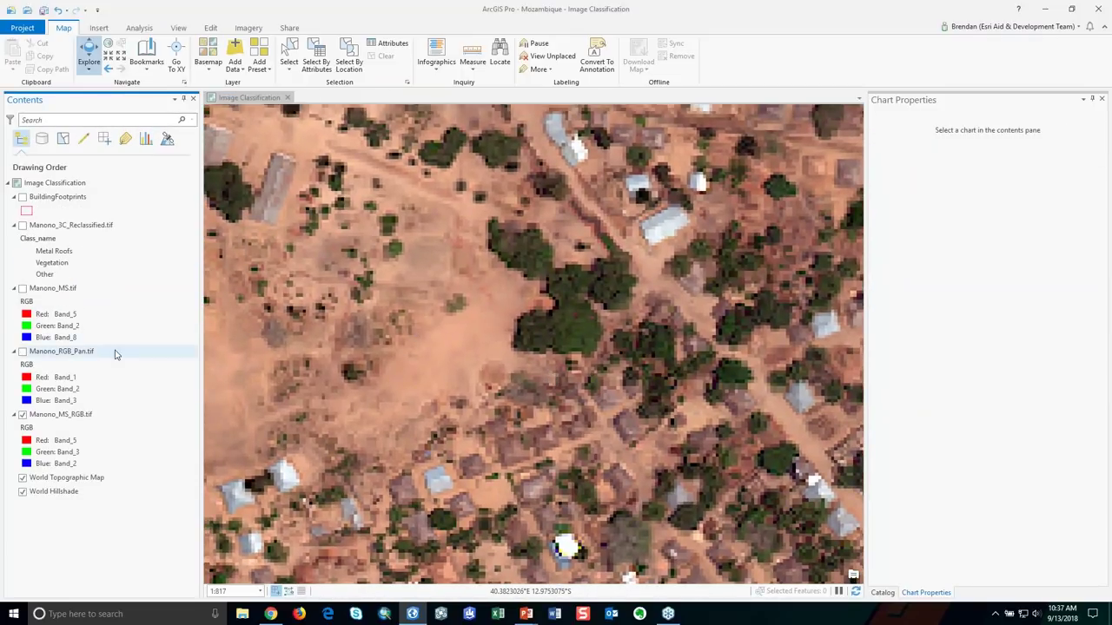
pyautogui.click(82, 417)
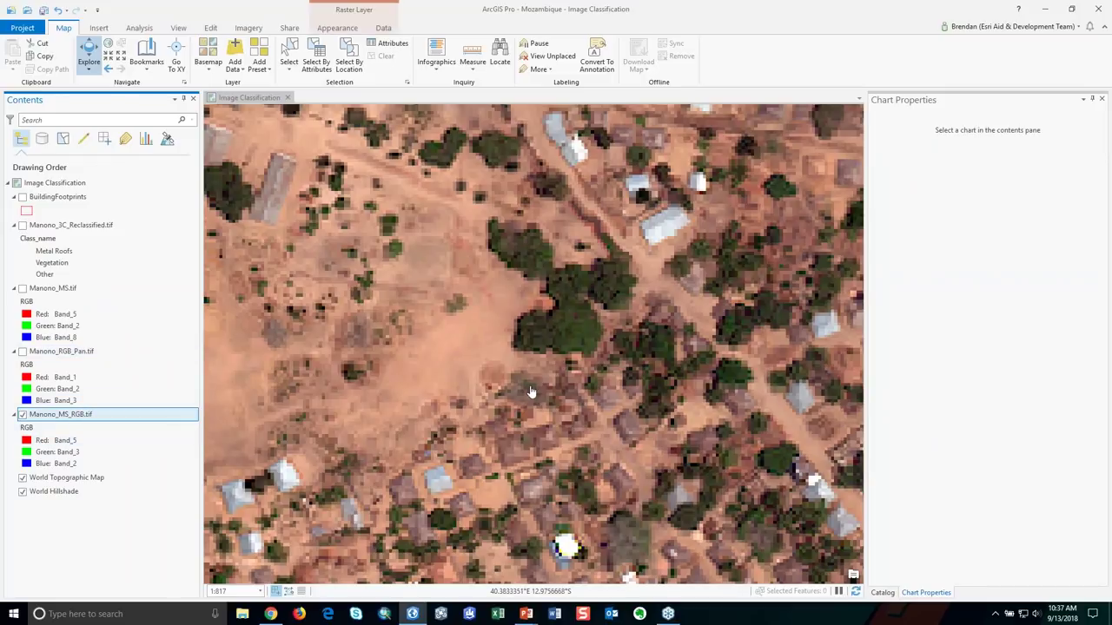
pyautogui.moveTo(531, 388); pyautogui.dragTo(474, 367)
pyautogui.scroll(-3, 517, 380)
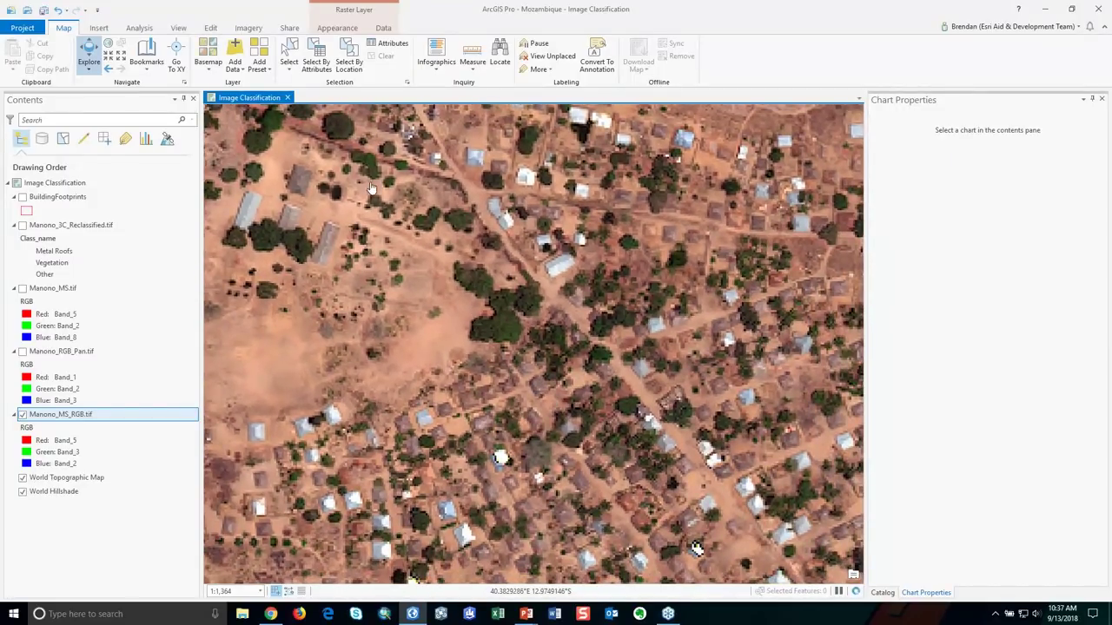
# Step: Apply the False Enhanced band combination preset to Manono_MS_RGB.tif
pyautogui.click(343, 29)
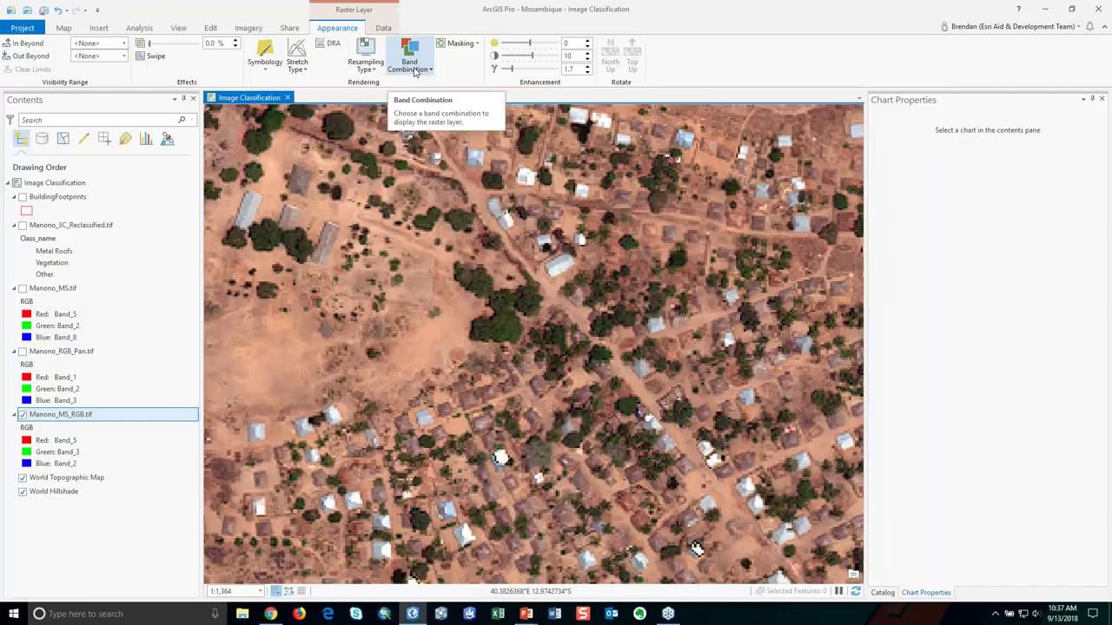
pyautogui.click(415, 72)
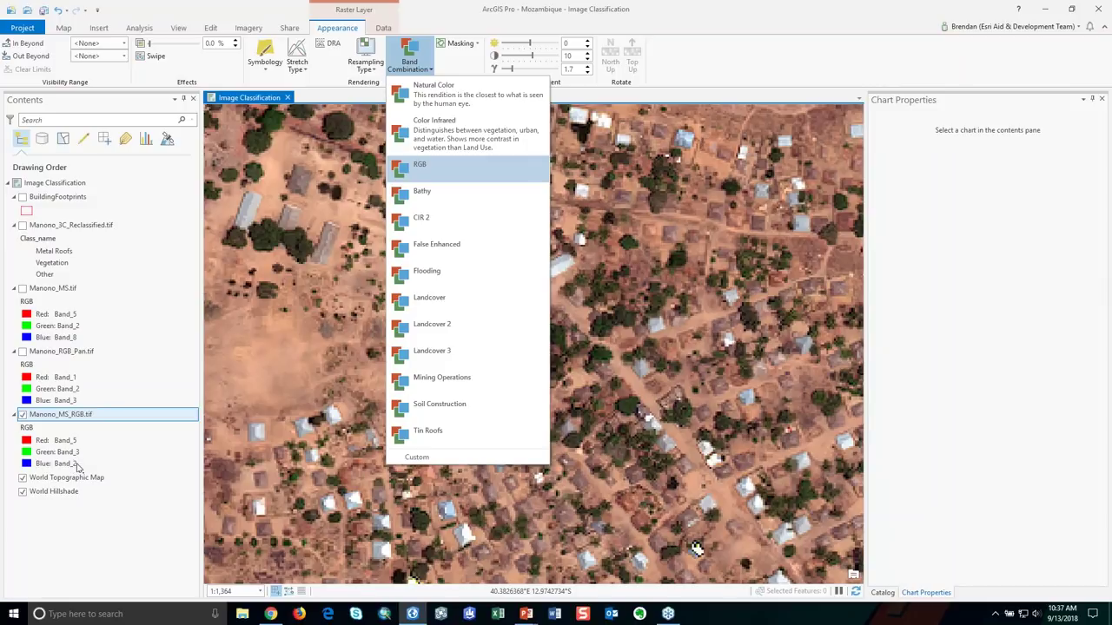
pyautogui.click(468, 250)
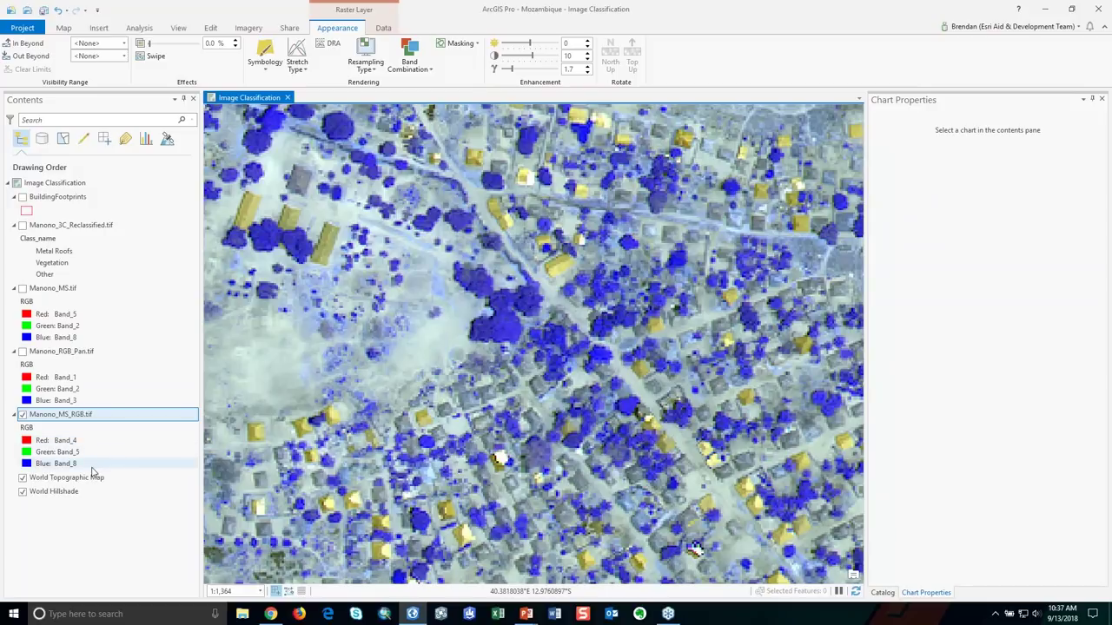
pyautogui.click(409, 58)
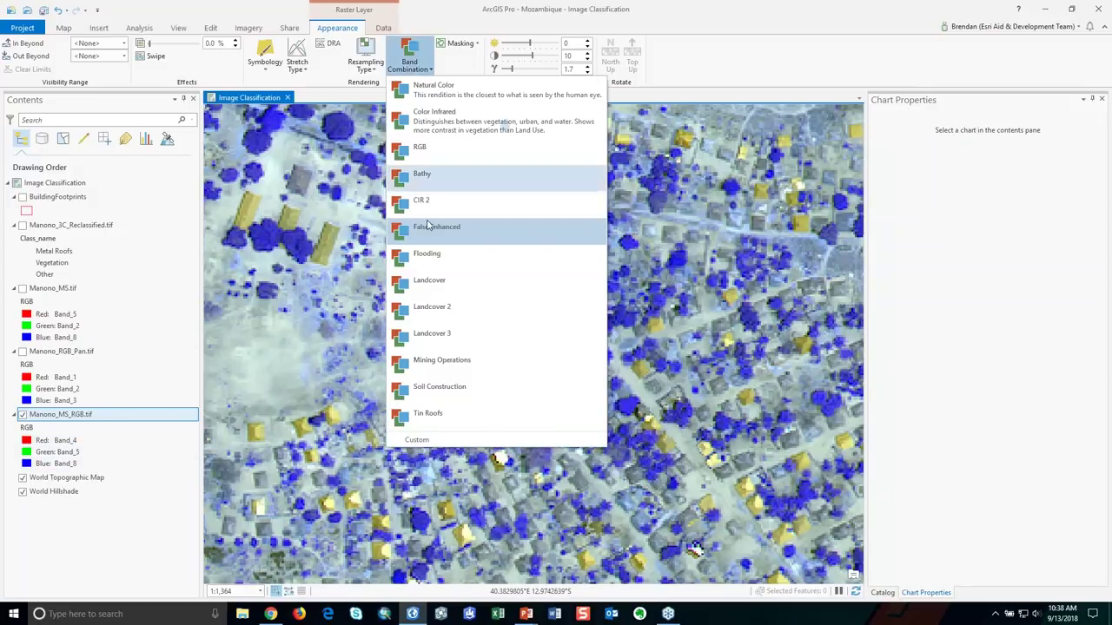
# Step: Try the Flooding preset, then apply the Tin Roofs combination (bands 5, 2, 8)
pyautogui.click(435, 255)
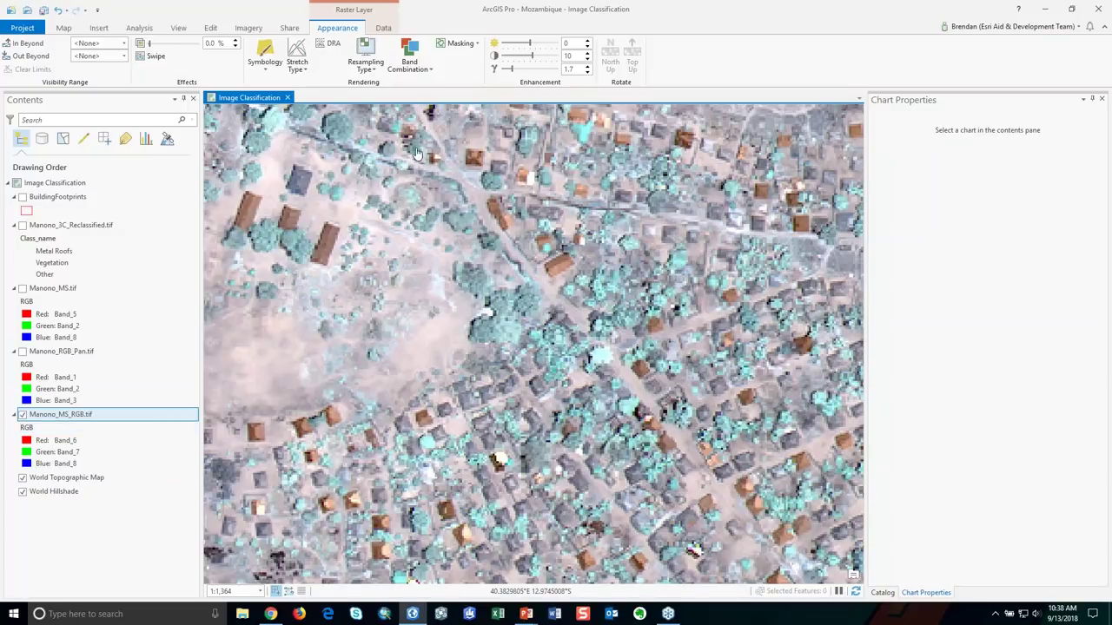
pyautogui.click(423, 66)
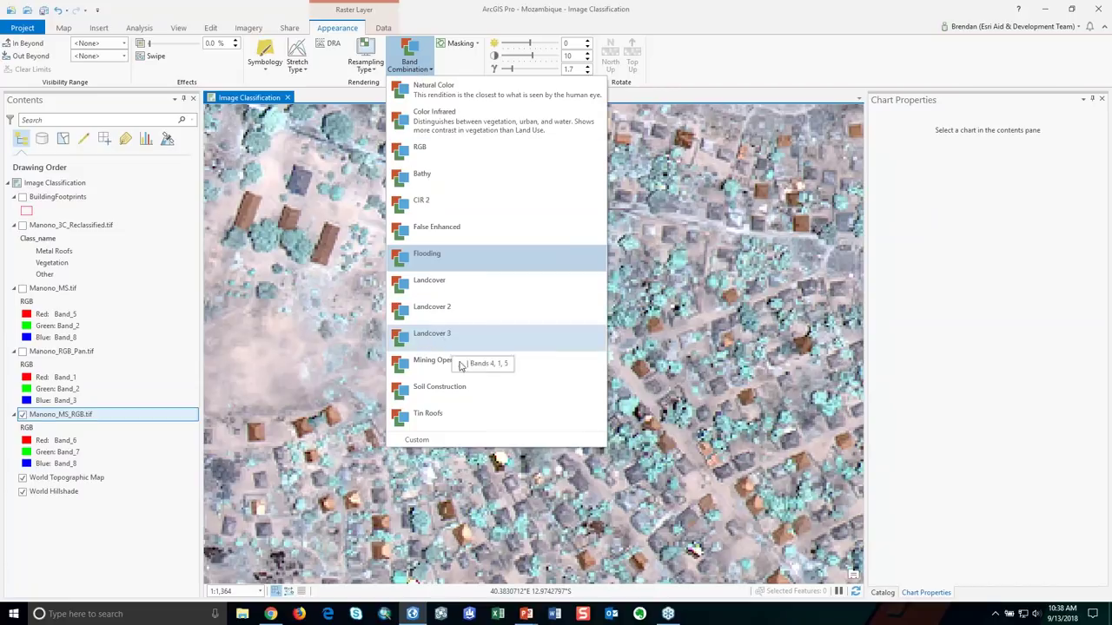
pyautogui.click(462, 421)
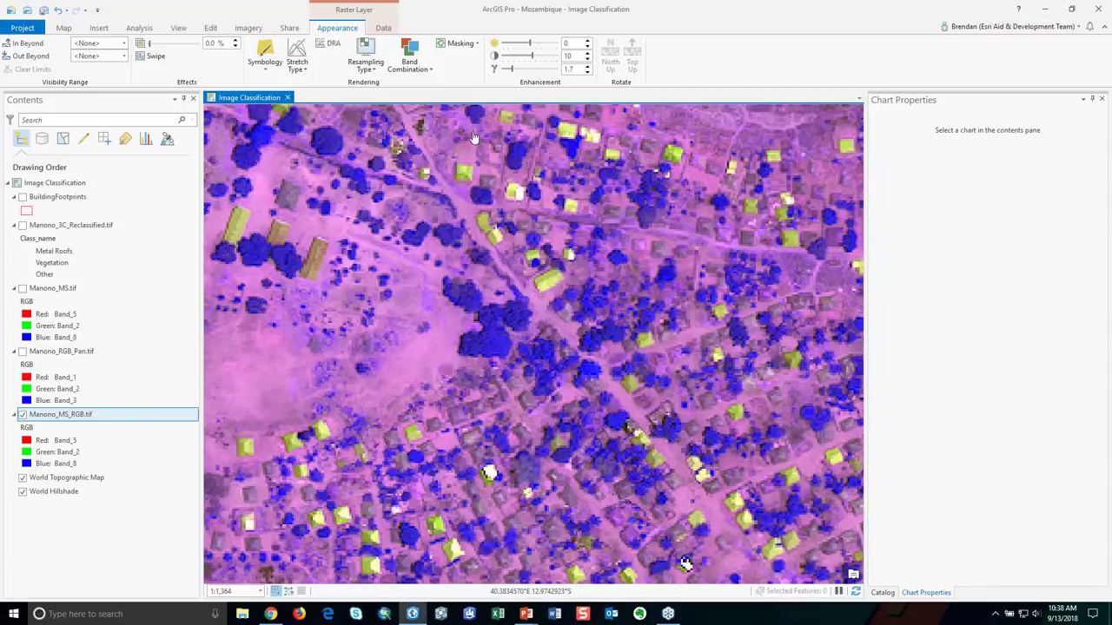
# Step: Launch the Classification Wizard and zoom to the Sampling bookmark area
pyautogui.click(247, 29)
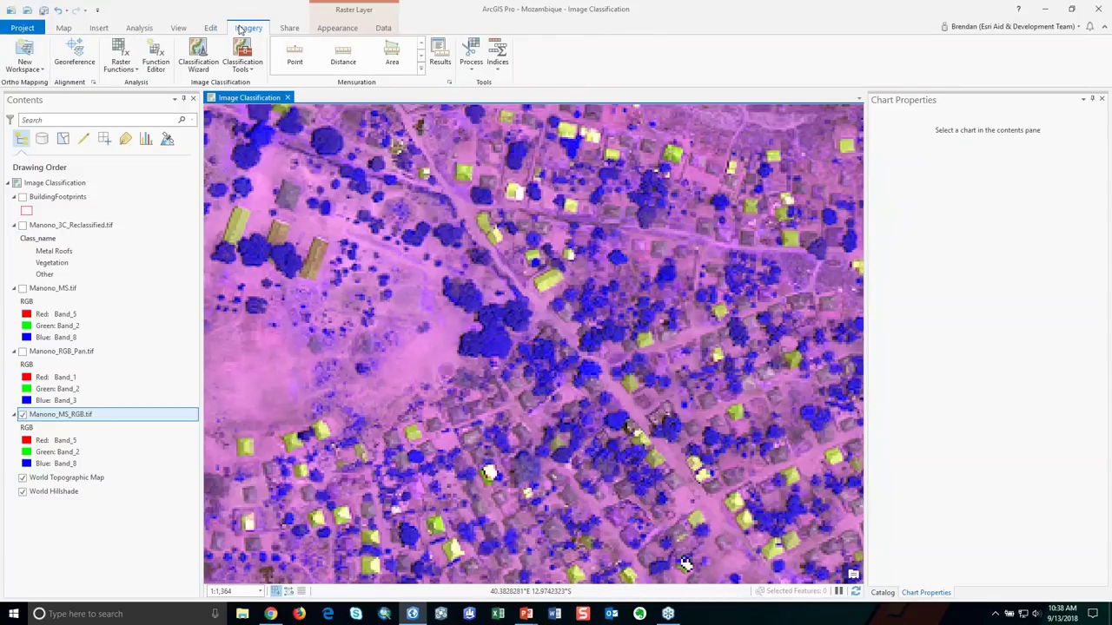
pyautogui.click(205, 62)
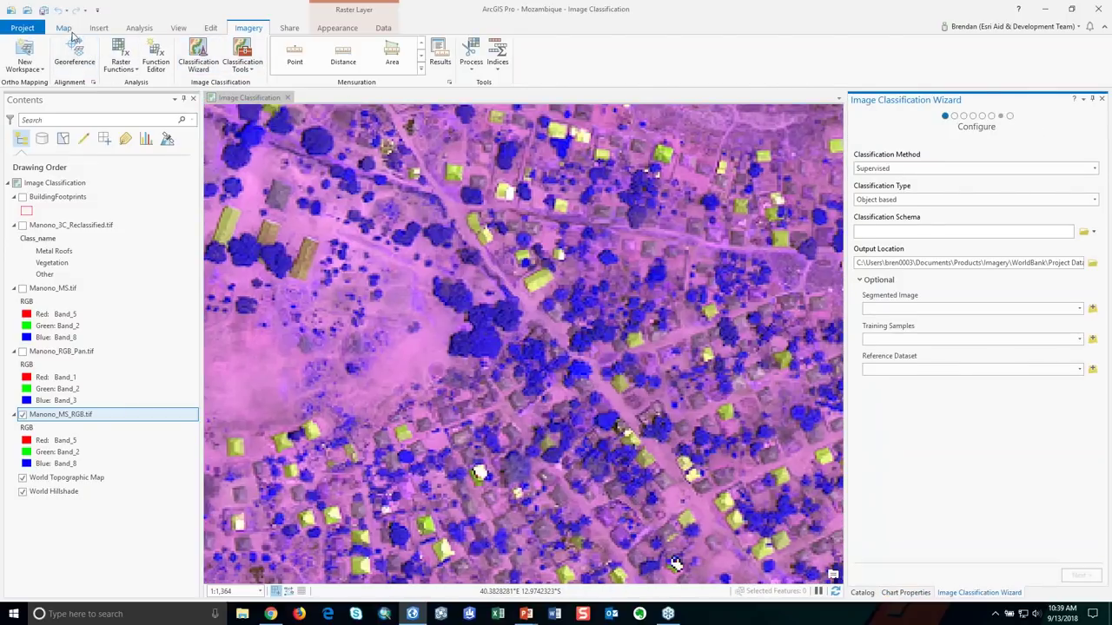
pyautogui.click(66, 29)
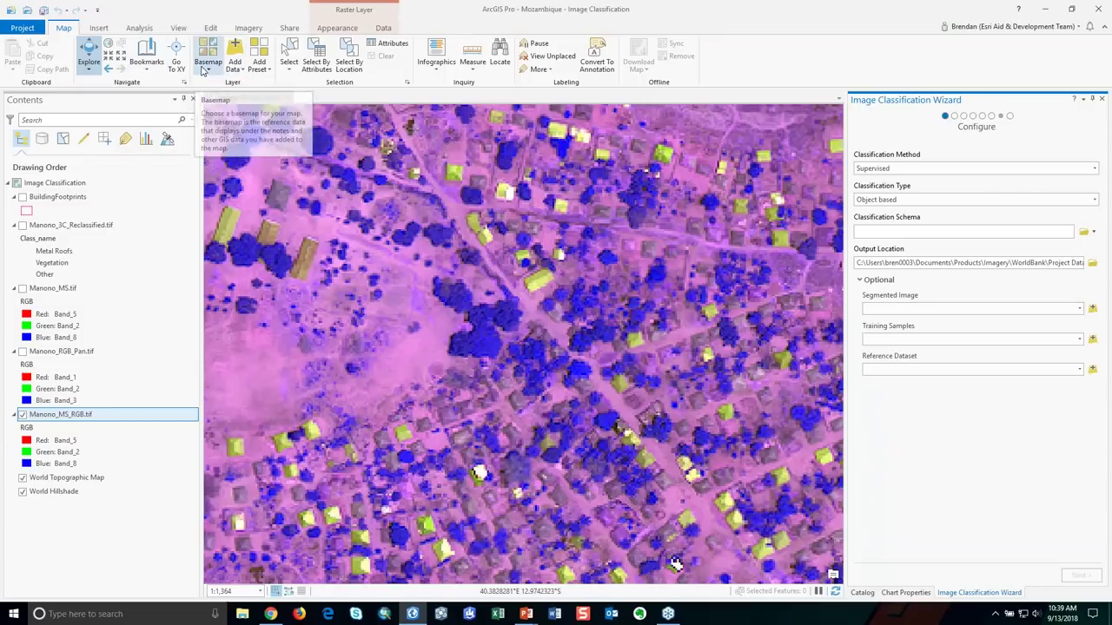
pyautogui.click(146, 59)
pyautogui.click(237, 130)
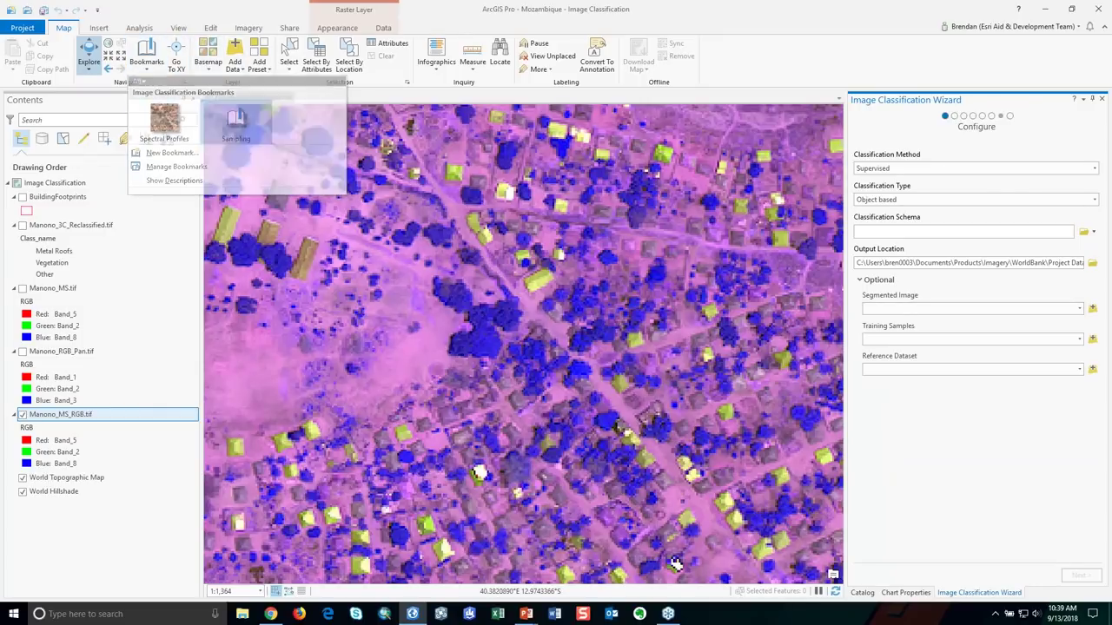
pyautogui.scroll(3, 482, 340)
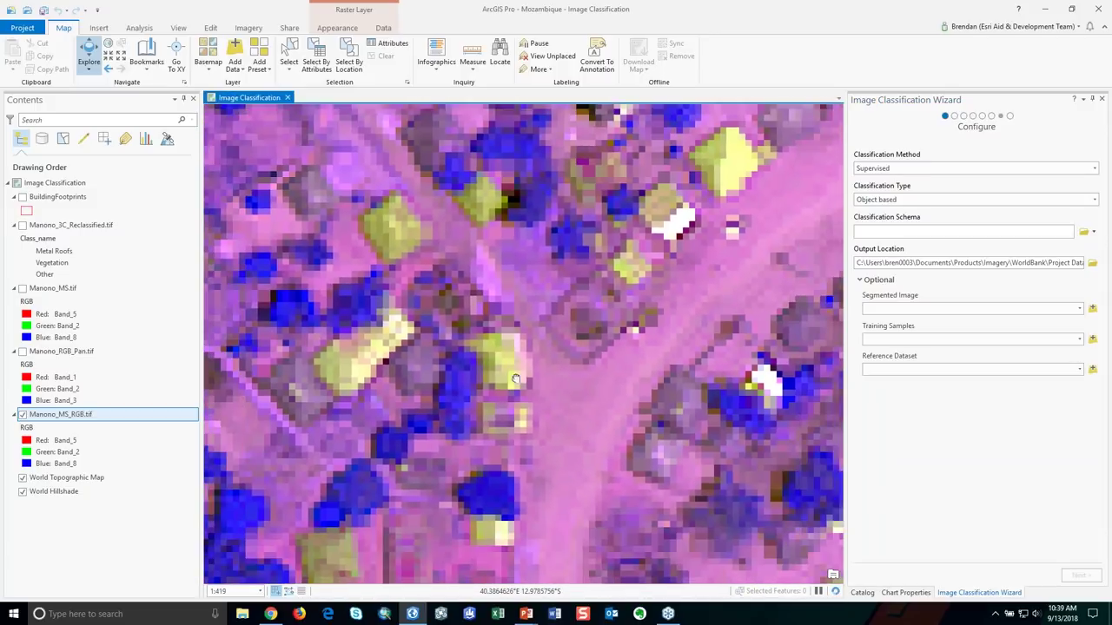
pyautogui.moveTo(515, 379); pyautogui.dragTo(581, 371)
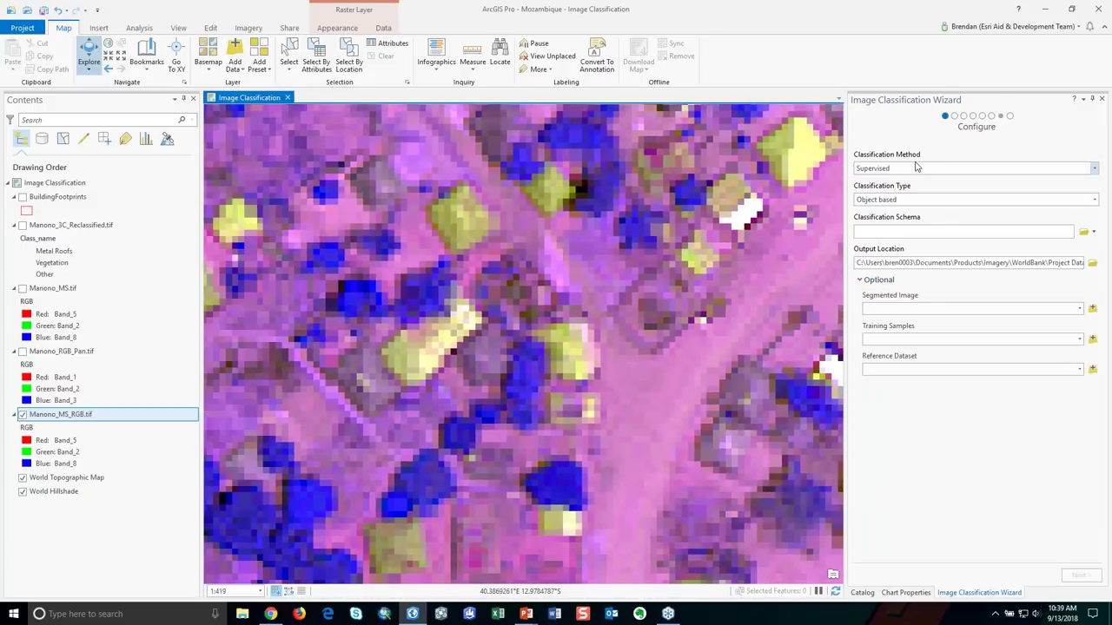
# Step: Keep the classification Supervised and Object based, and open the schema options
pyautogui.click(1095, 168)
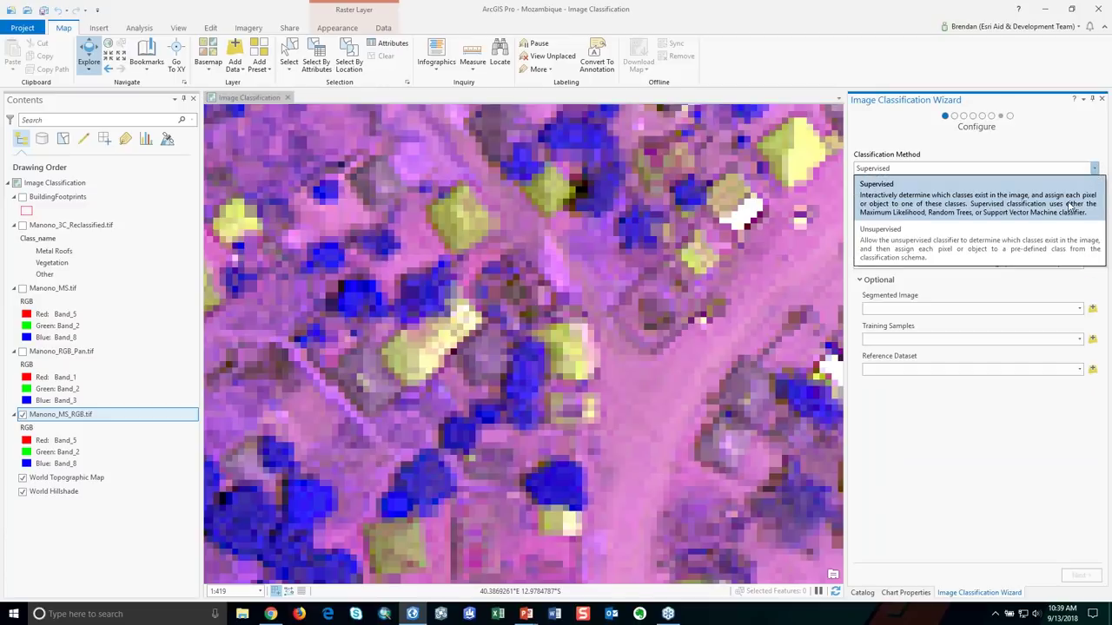
pyautogui.click(1096, 170)
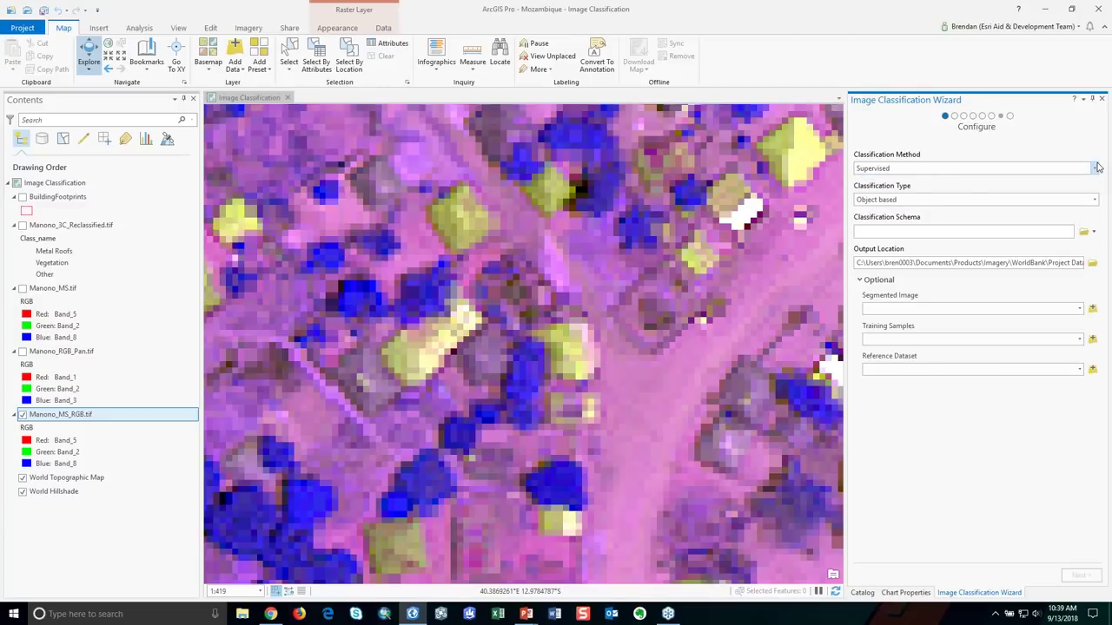
pyautogui.click(1094, 200)
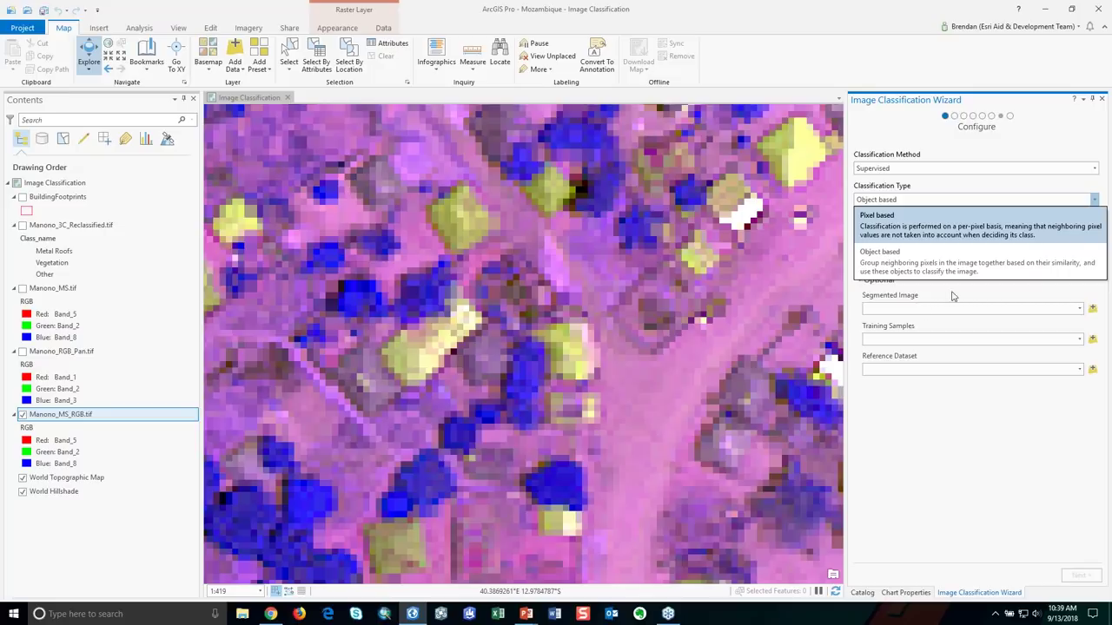
pyautogui.click(984, 265)
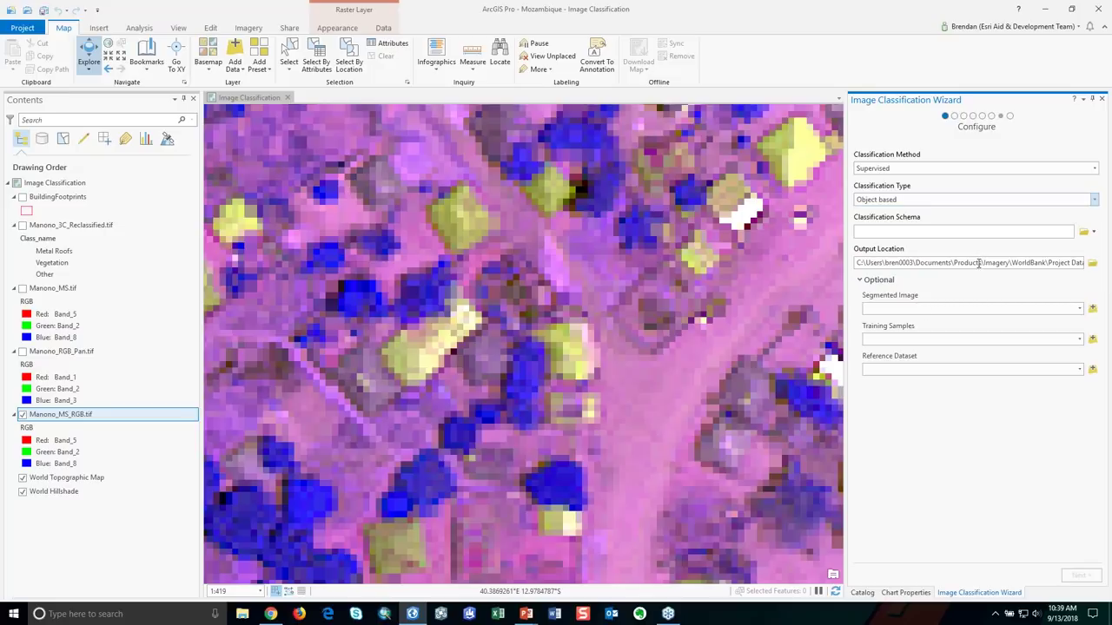
pyautogui.click(1084, 235)
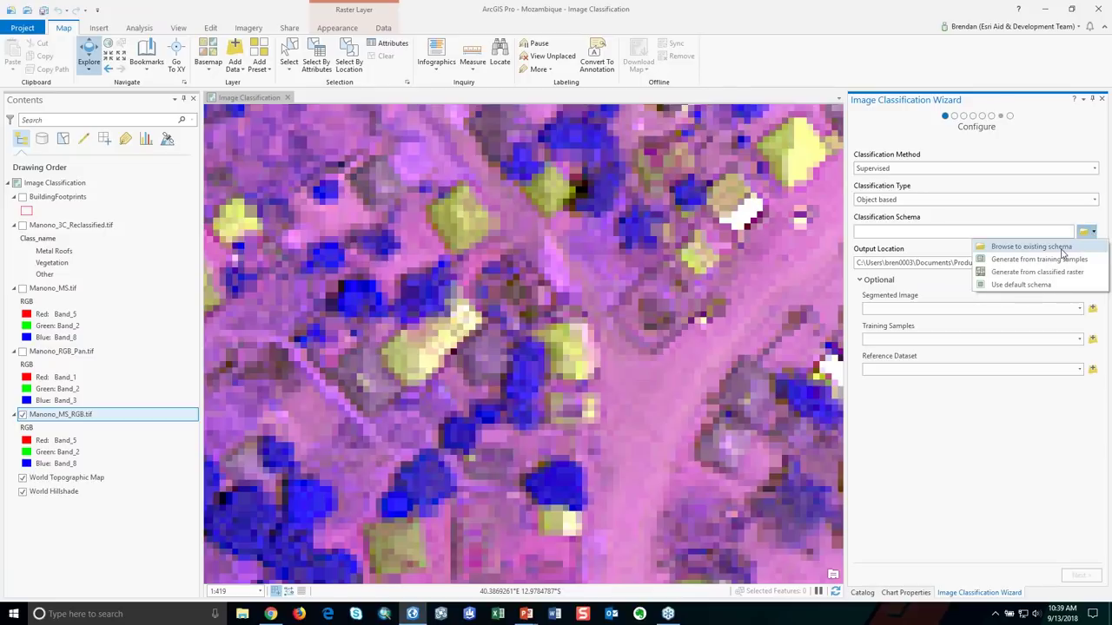
# Step: Use the existing schema Schema_Metal_Buildings_3C.ecs as the classification schema
pyautogui.click(1043, 248)
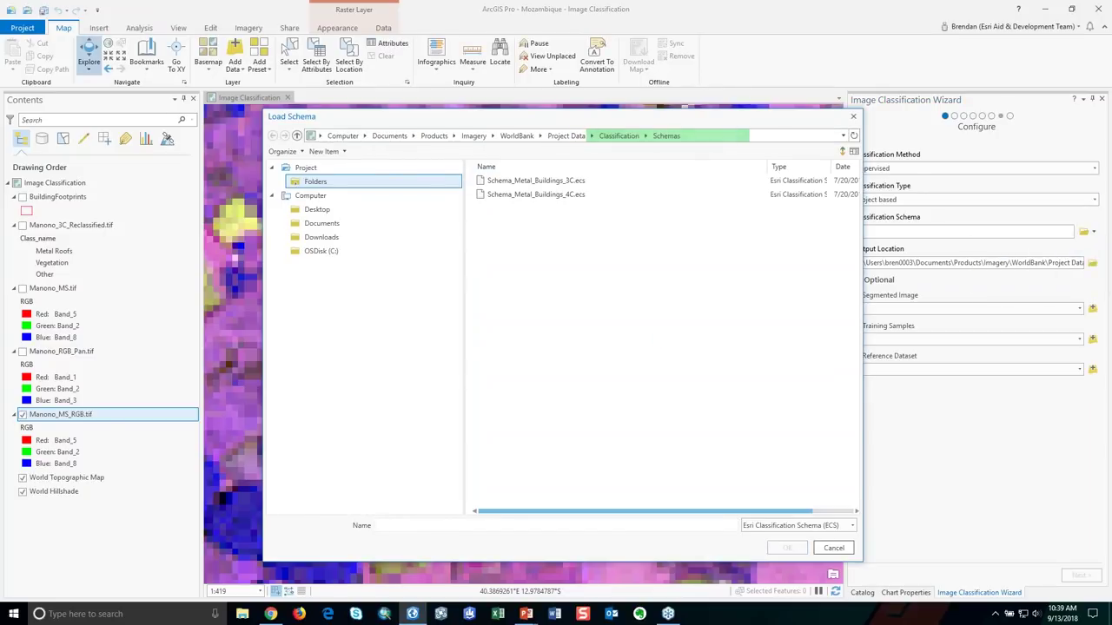
pyautogui.click(571, 181)
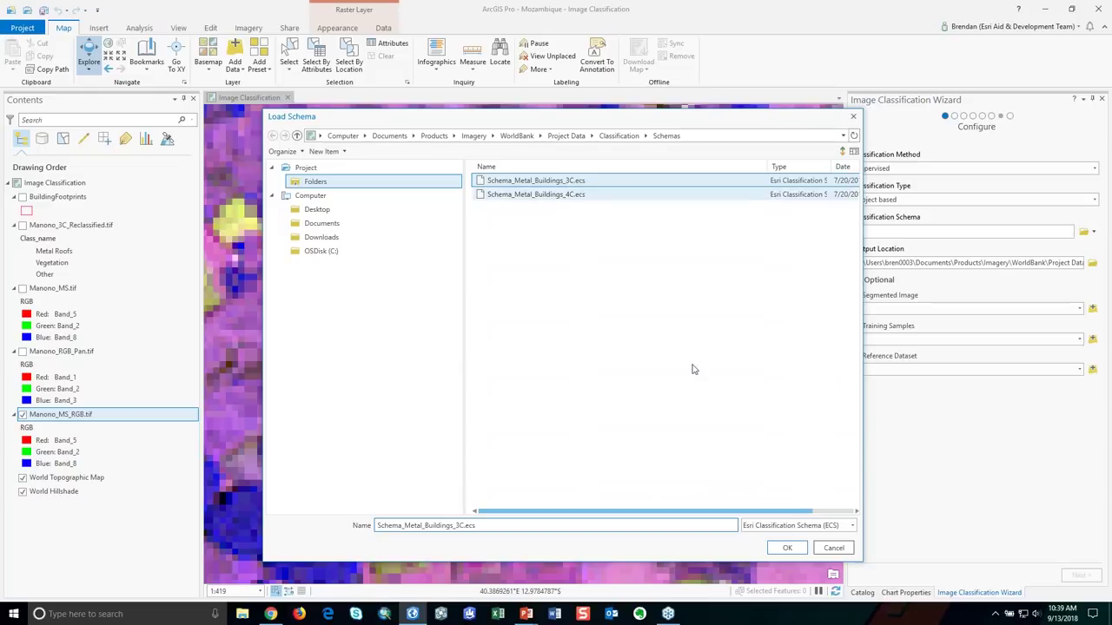
pyautogui.click(787, 549)
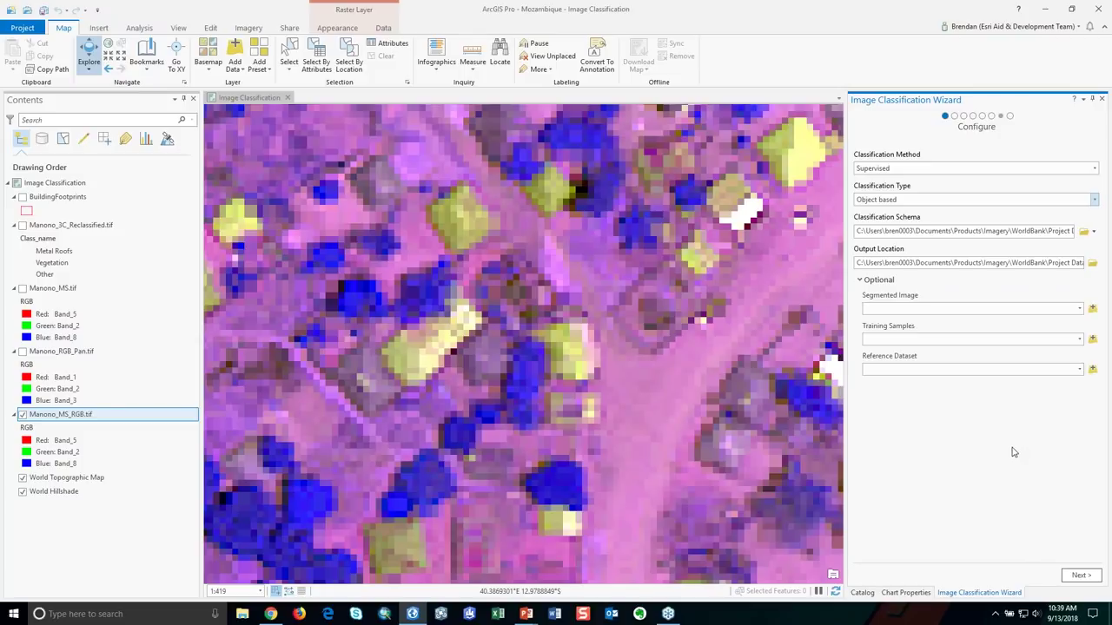
# Step: Set TrainingSamples3c.shp as the training samples and continue to Segmentation
pyautogui.click(1092, 340)
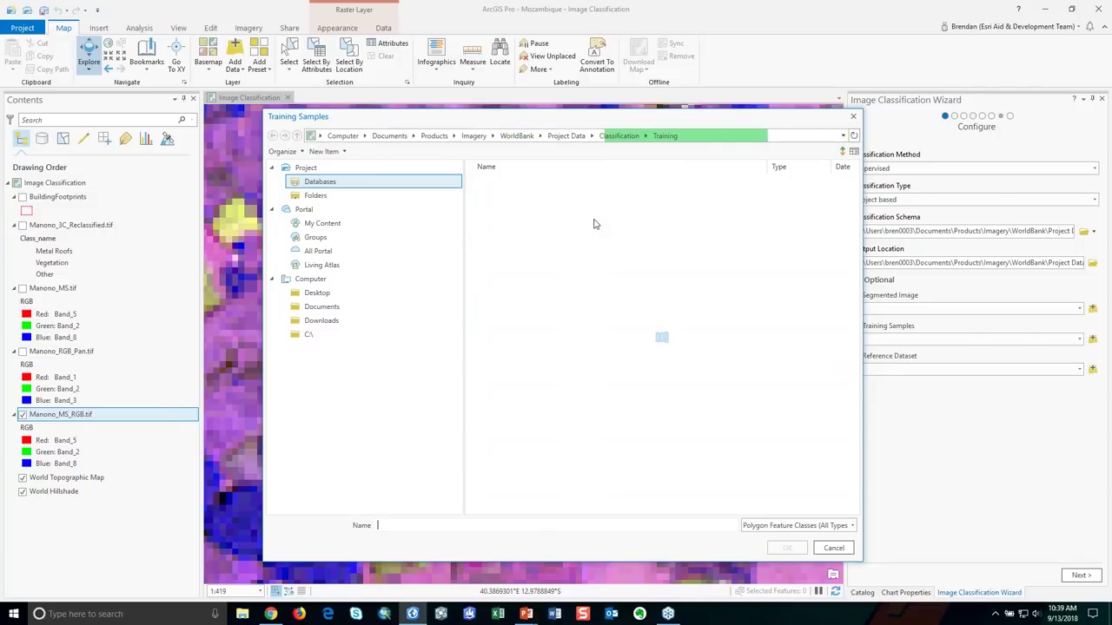
pyautogui.click(523, 182)
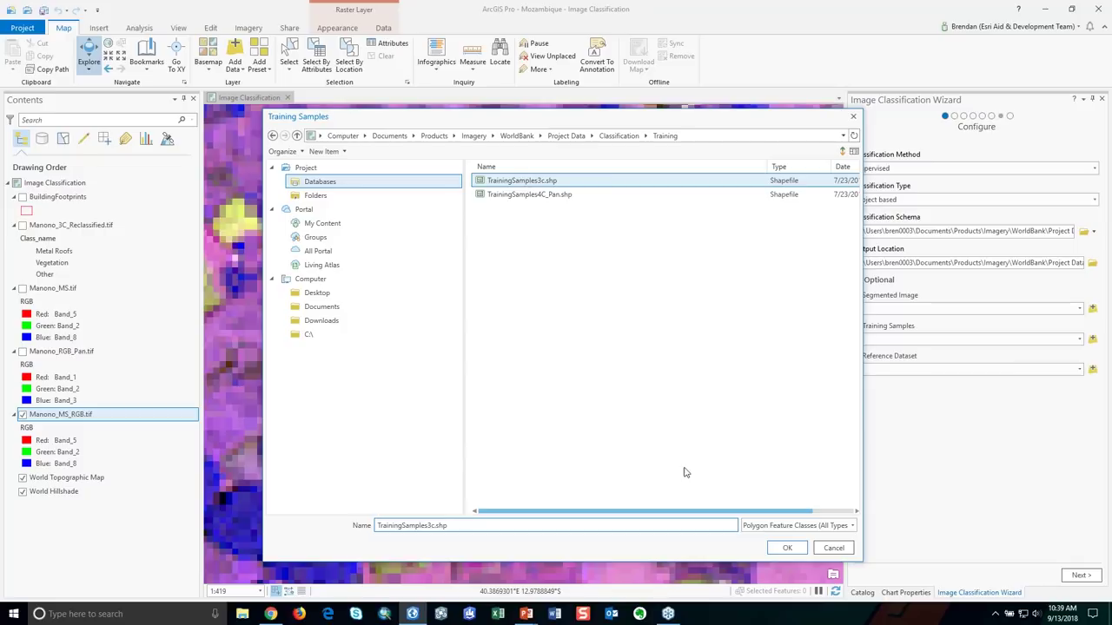
pyautogui.click(785, 548)
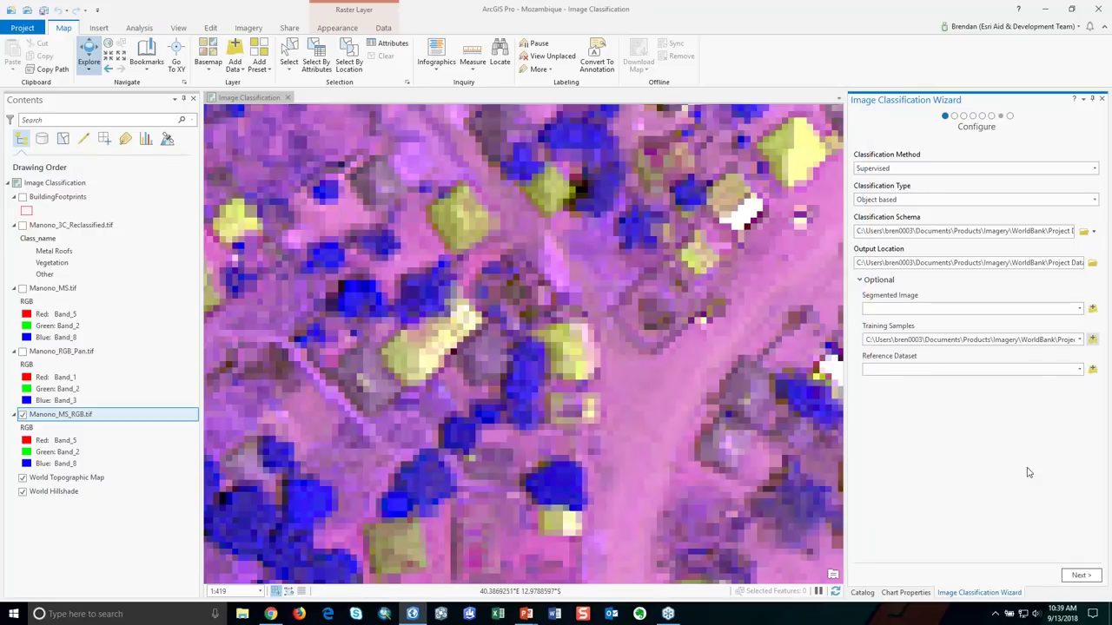
pyautogui.click(1079, 576)
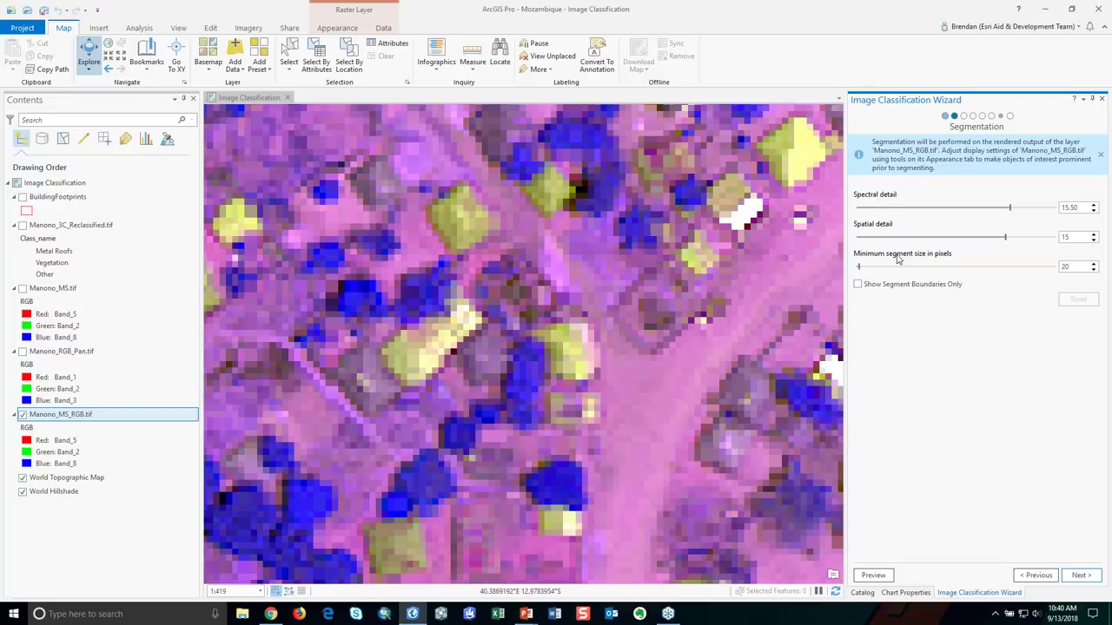
# Step: Lower spectral detail to 14 and spatial detail to 5, keeping minimum segment size 20
pyautogui.click(1094, 212)
pyautogui.click(1093, 240)
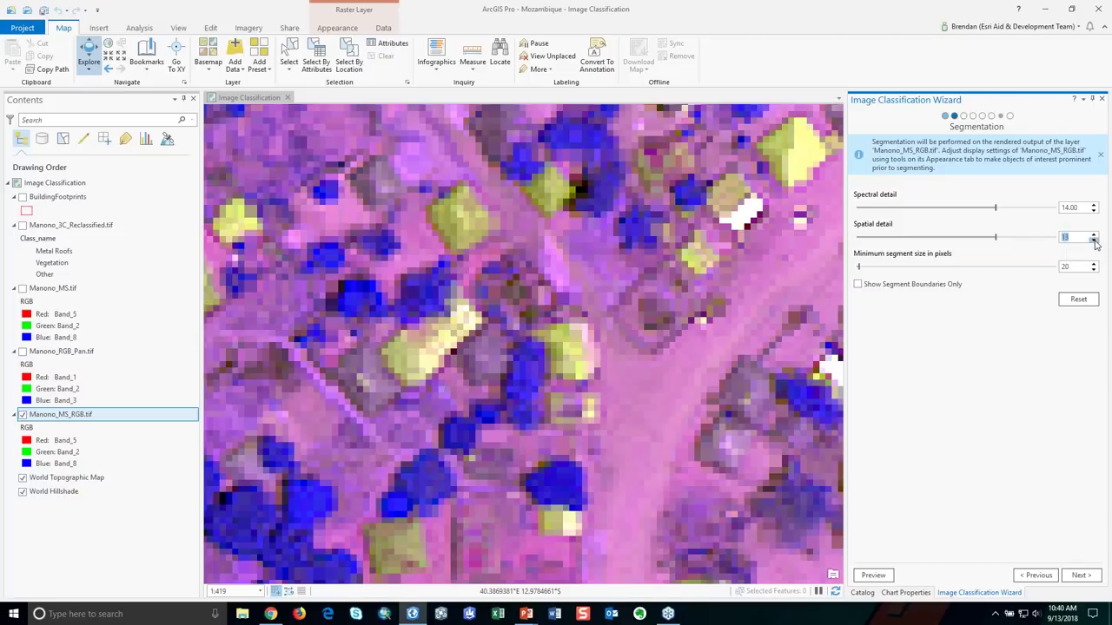
pyautogui.click(1094, 242)
# Step: Generate the Preview_Segmented layer and advance to the Training Samples Manager
pyautogui.click(1079, 577)
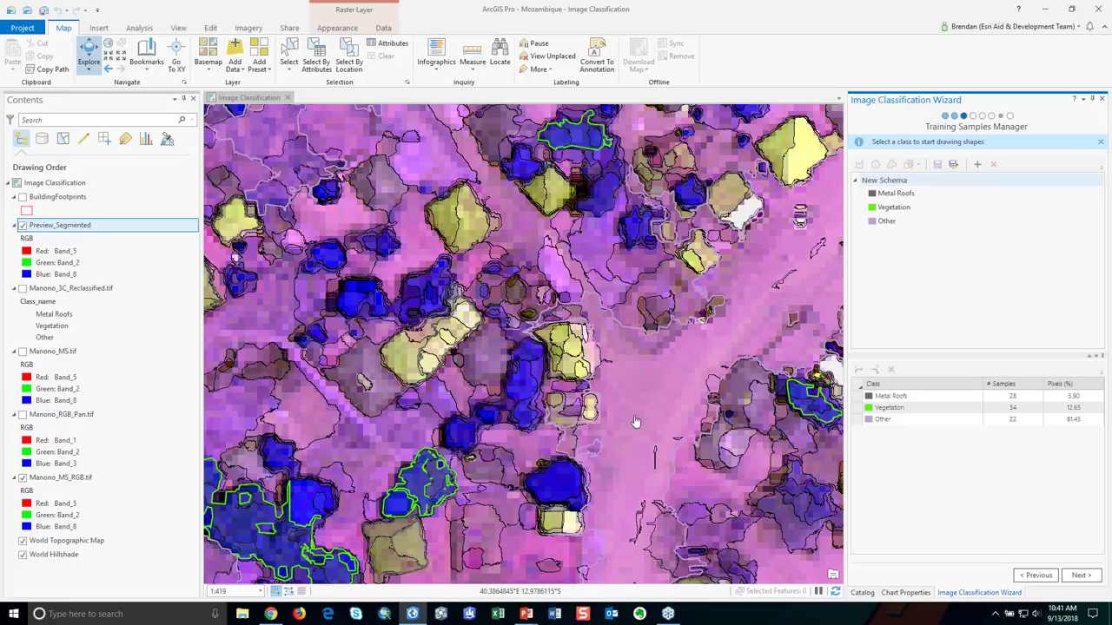
# Step: Make Vegetation the active class and add one tree segment left of centre with Select Segment
pyautogui.click(891, 206)
pyautogui.click(896, 194)
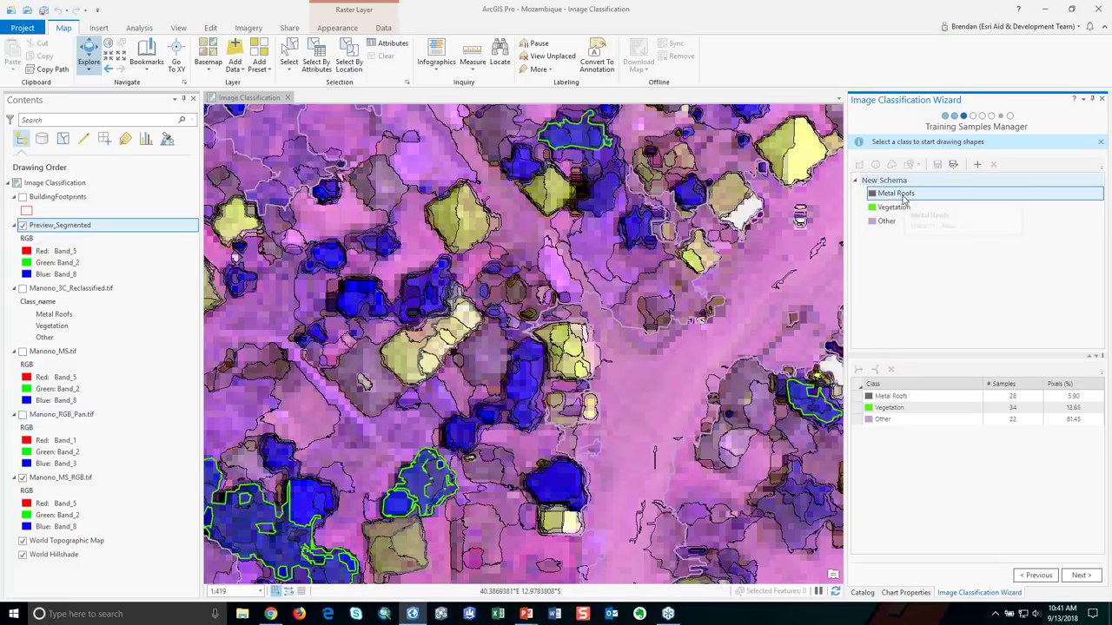
pyautogui.click(904, 207)
pyautogui.click(907, 220)
pyautogui.click(907, 209)
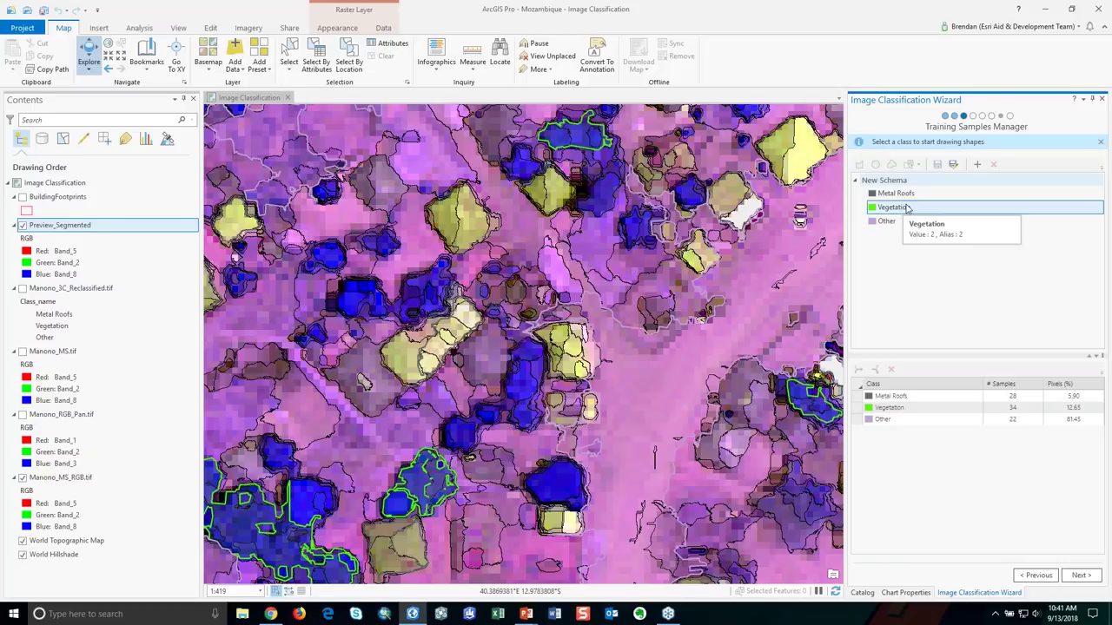
pyautogui.click(907, 214)
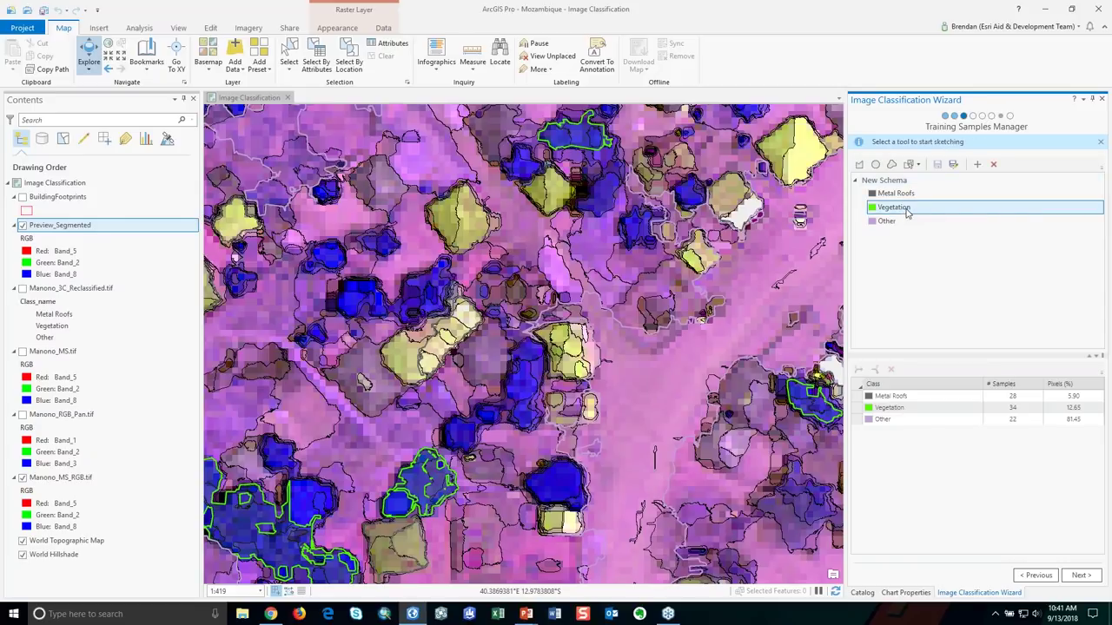
pyautogui.click(908, 164)
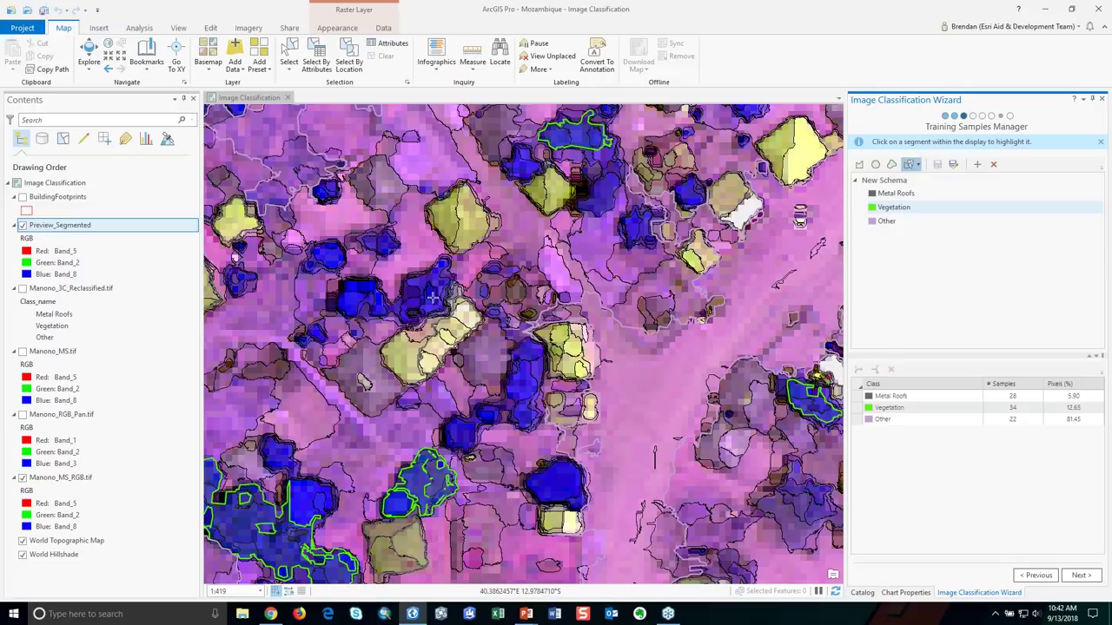
pyautogui.click(350, 298)
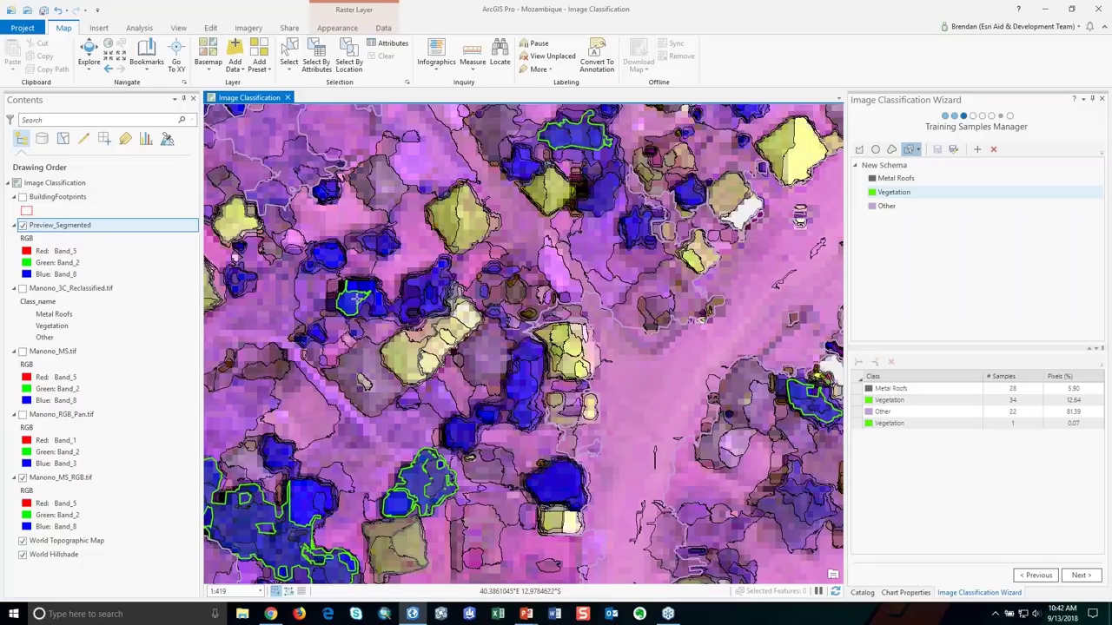
# Step: Add six more tree segments as separate Vegetation samples
pyautogui.click(354, 287)
pyautogui.click(370, 287)
pyautogui.click(377, 302)
pyautogui.click(408, 295)
pyautogui.click(423, 281)
pyautogui.click(429, 299)
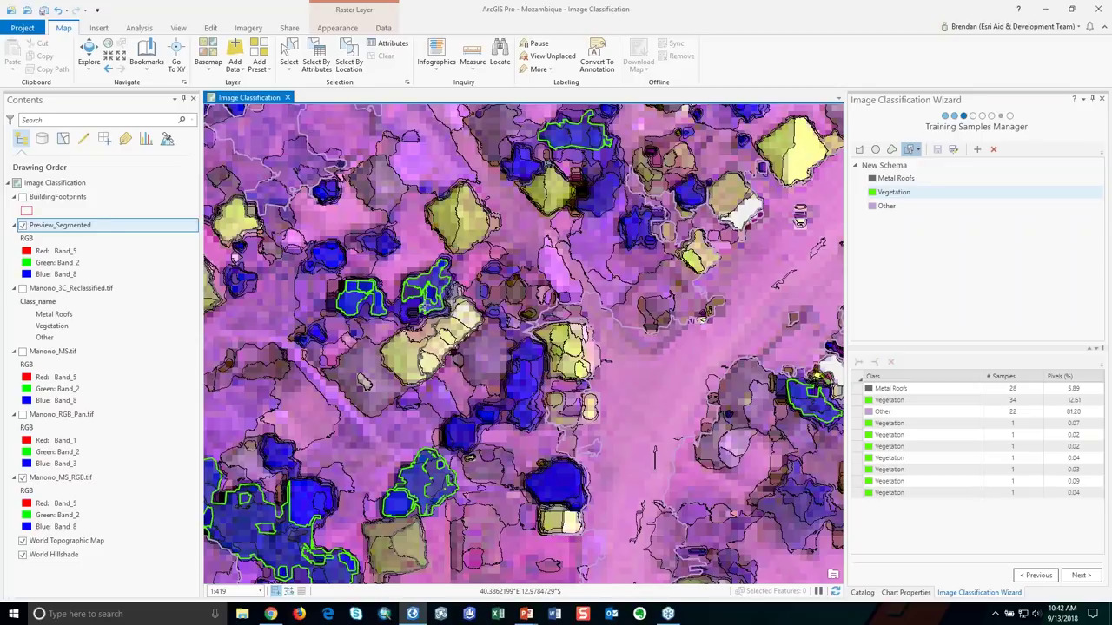
# Step: Select the seven new Vegetation rows and collapse them into one sample
pyautogui.click(886, 424)
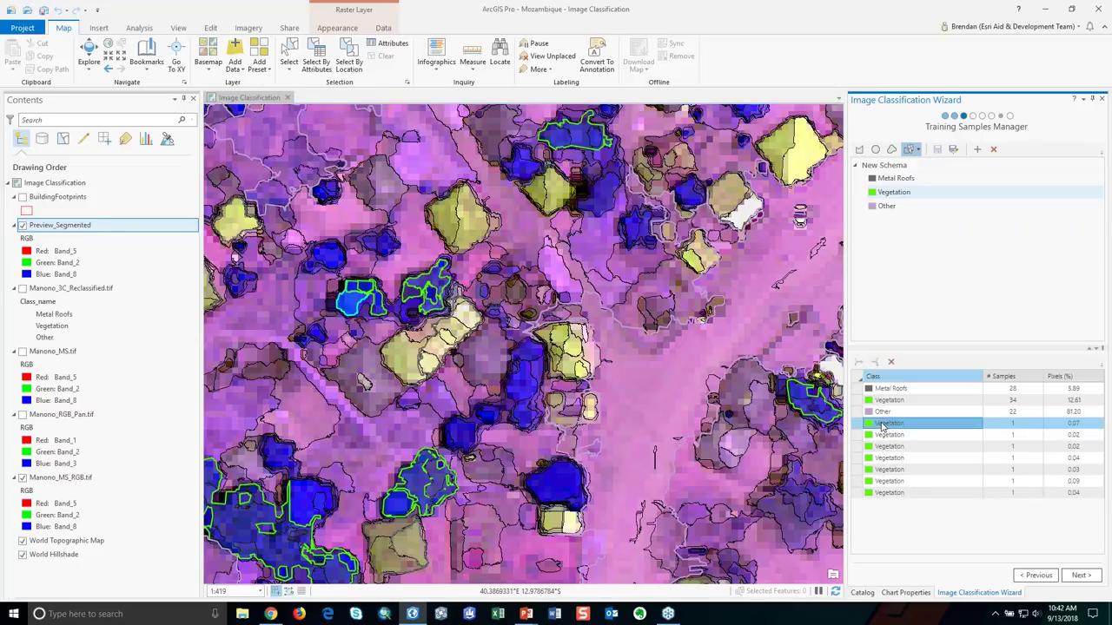
pyautogui.keyDown('shift'); pyautogui.click(919, 492); pyautogui.keyUp('shift')
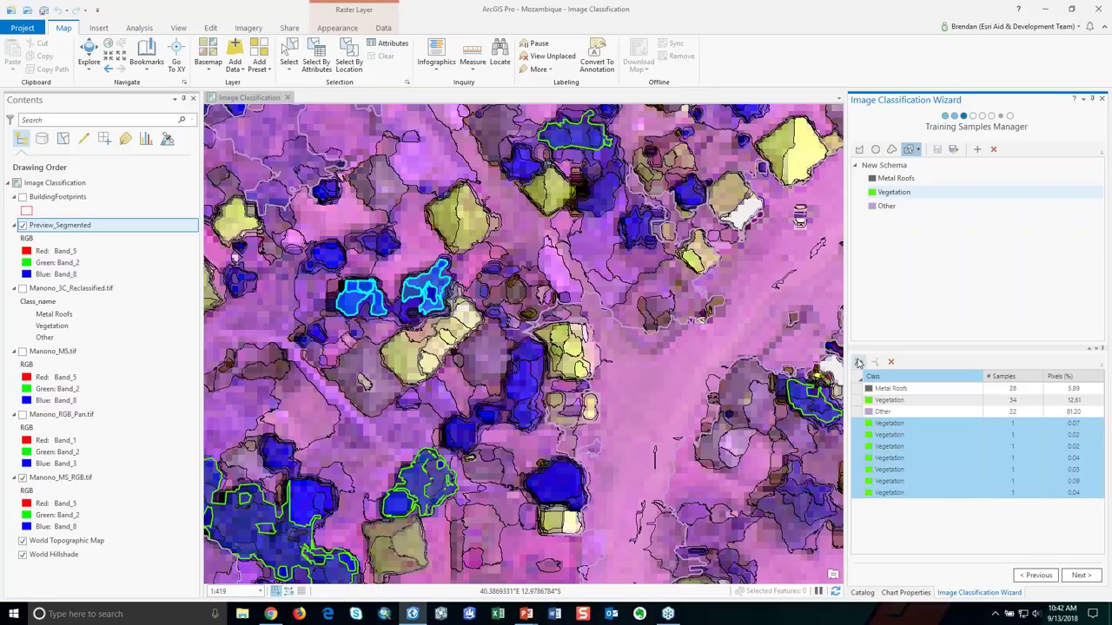
pyautogui.click(858, 363)
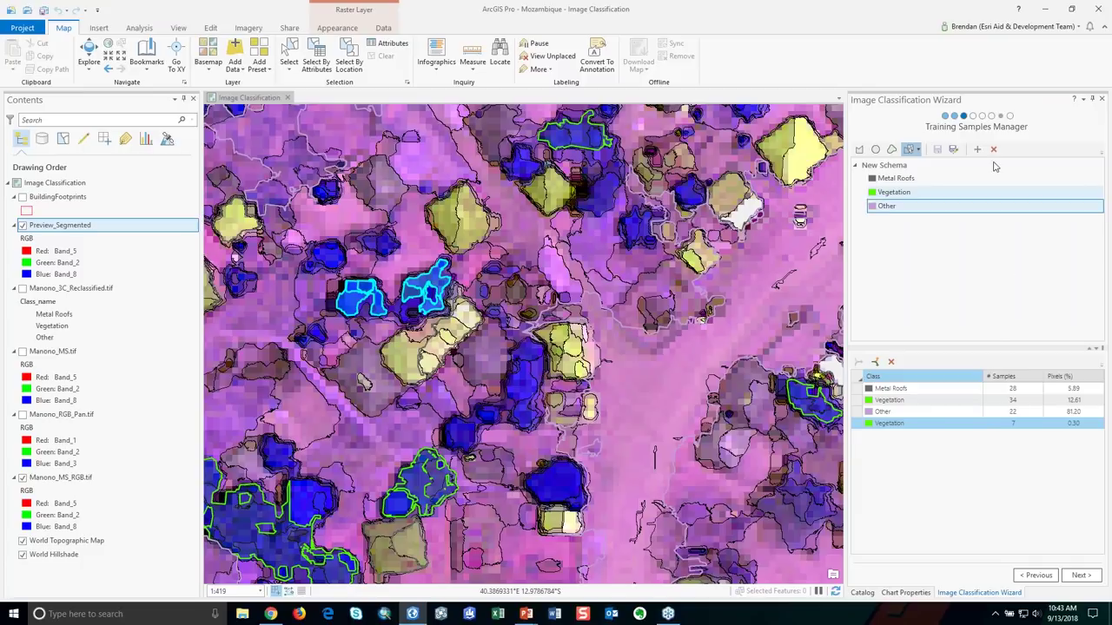
# Step: Remove Preview_Segmented and close the Image Classification Wizard without saving
pyautogui.click(23, 224)
pyautogui.rightClick(73, 229)
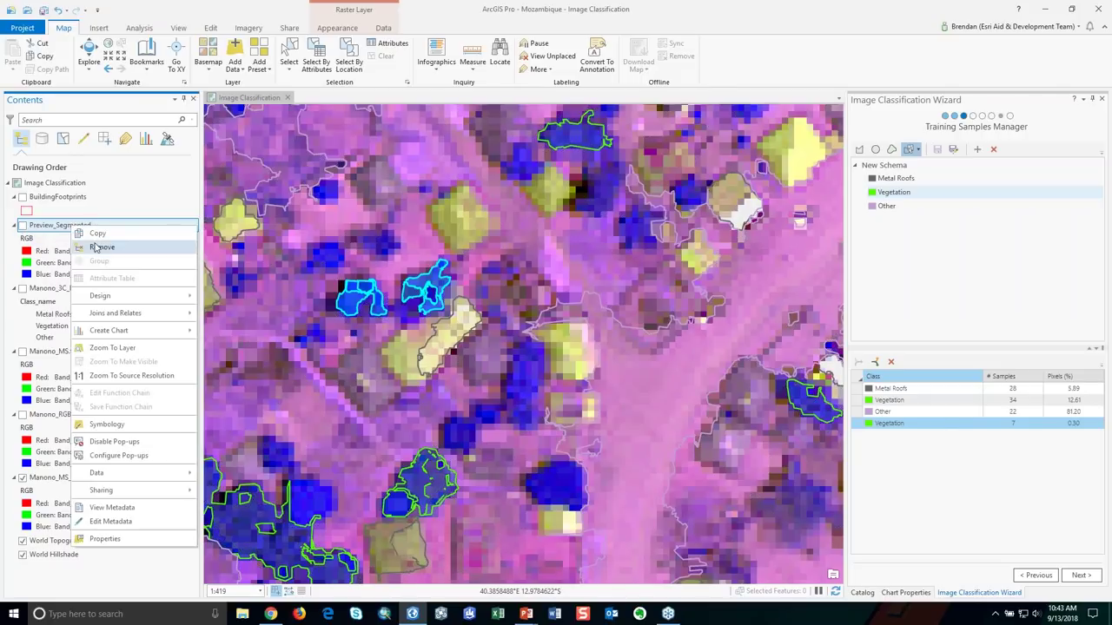
pyautogui.click(91, 246)
pyautogui.click(1102, 100)
pyautogui.click(641, 357)
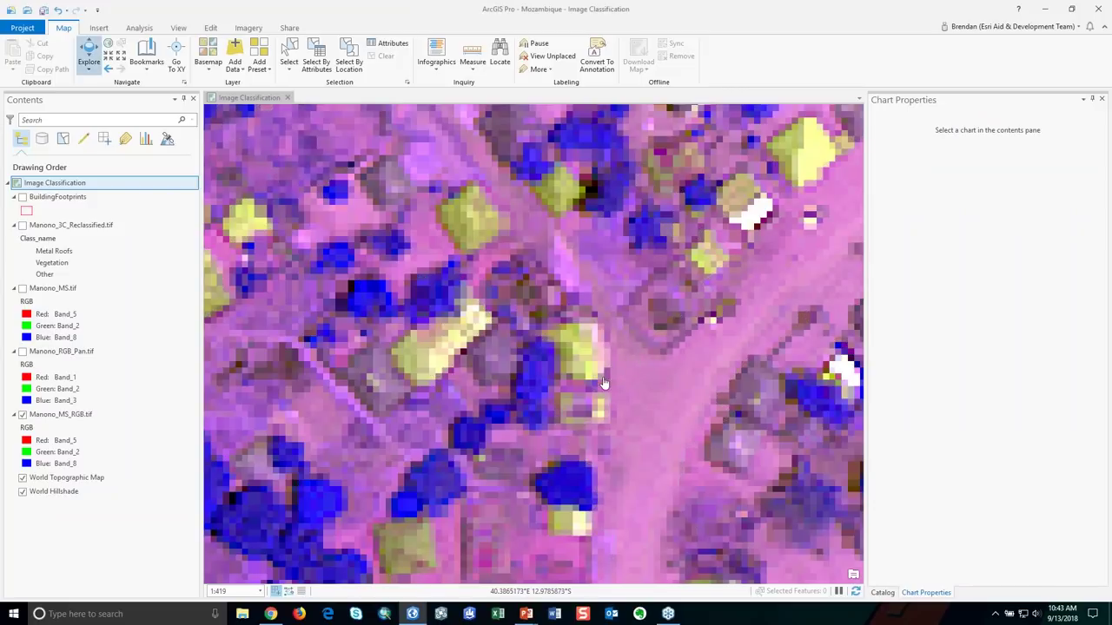
# Step: Compare Manono_3C_Reclassified.tif with Manono_MS.tif, then open the reclassified raster's class symbology
pyautogui.click(23, 225)
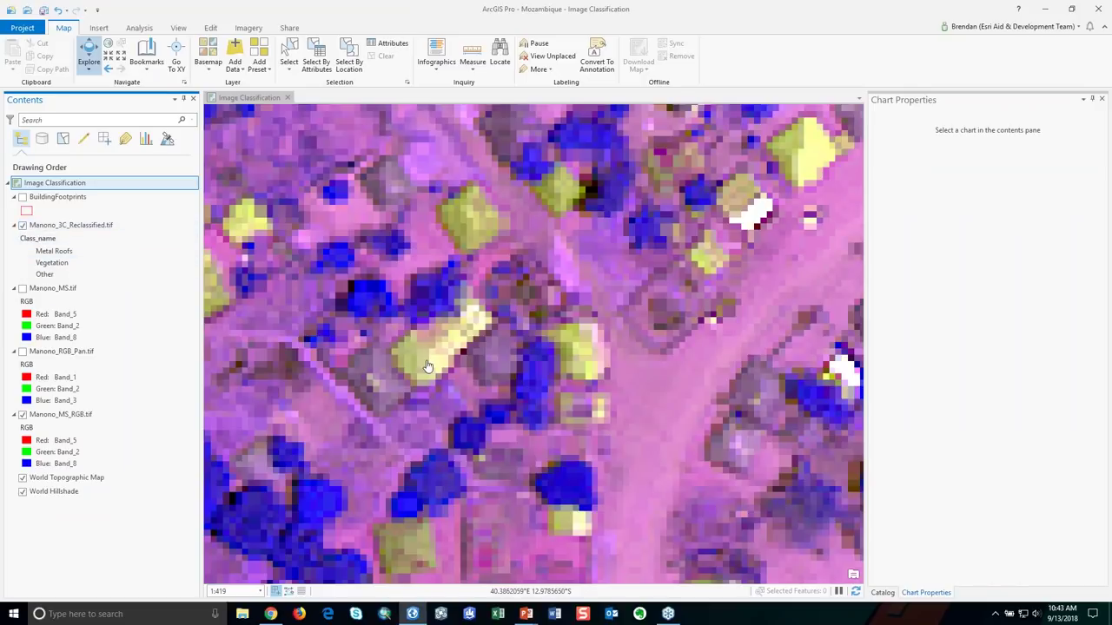
pyautogui.scroll(-1, 425, 360)
pyautogui.scroll(-2, 426, 361)
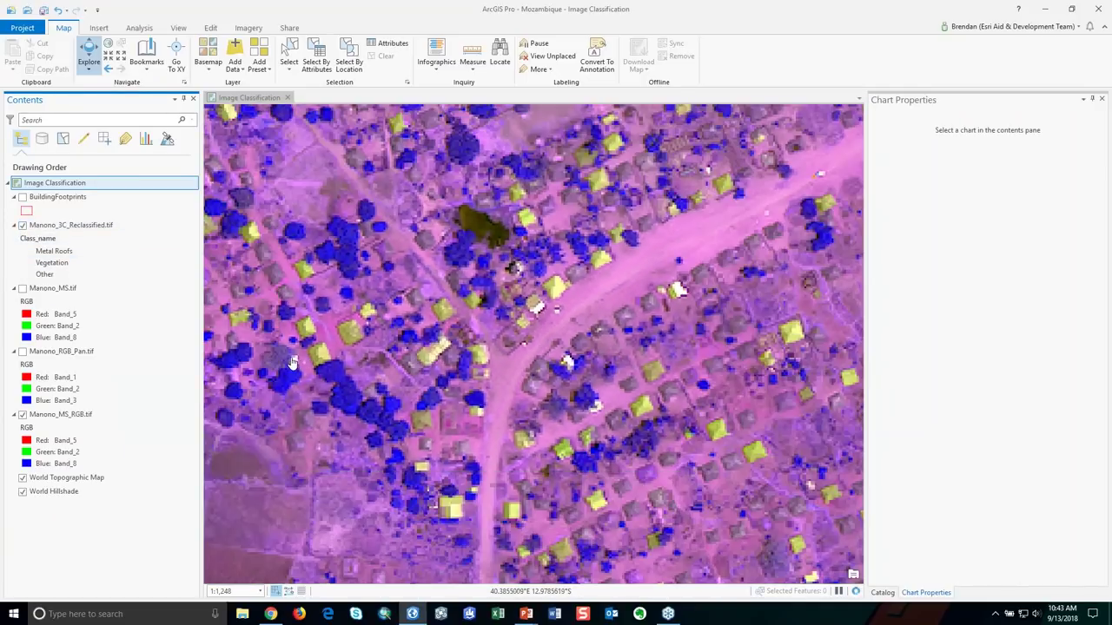
pyautogui.moveTo(439, 308); pyautogui.dragTo(543, 333)
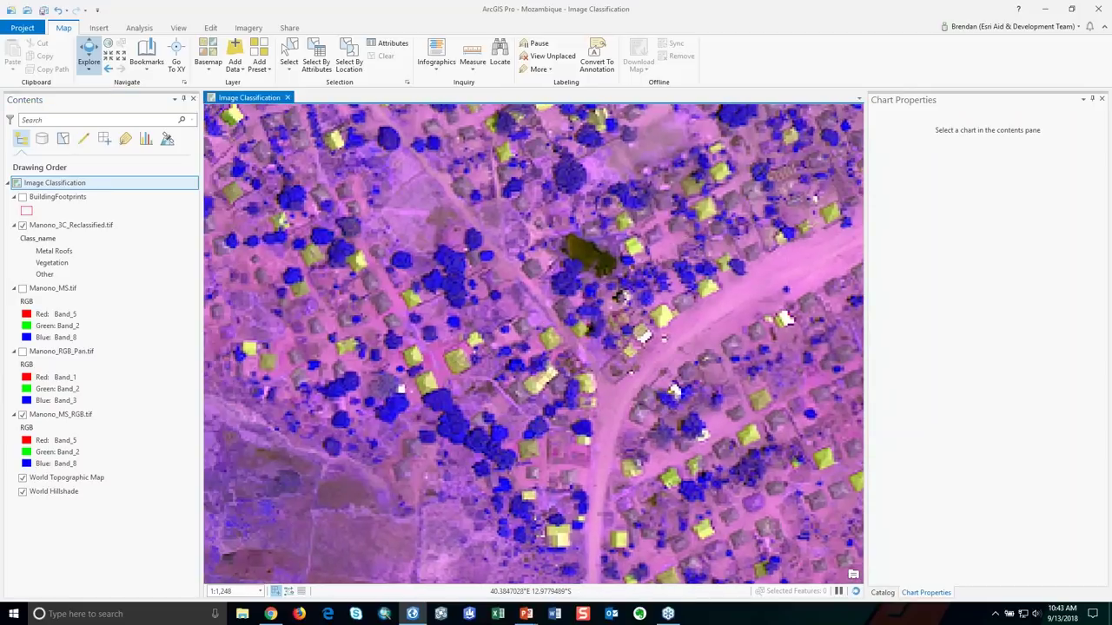
pyautogui.click(23, 288)
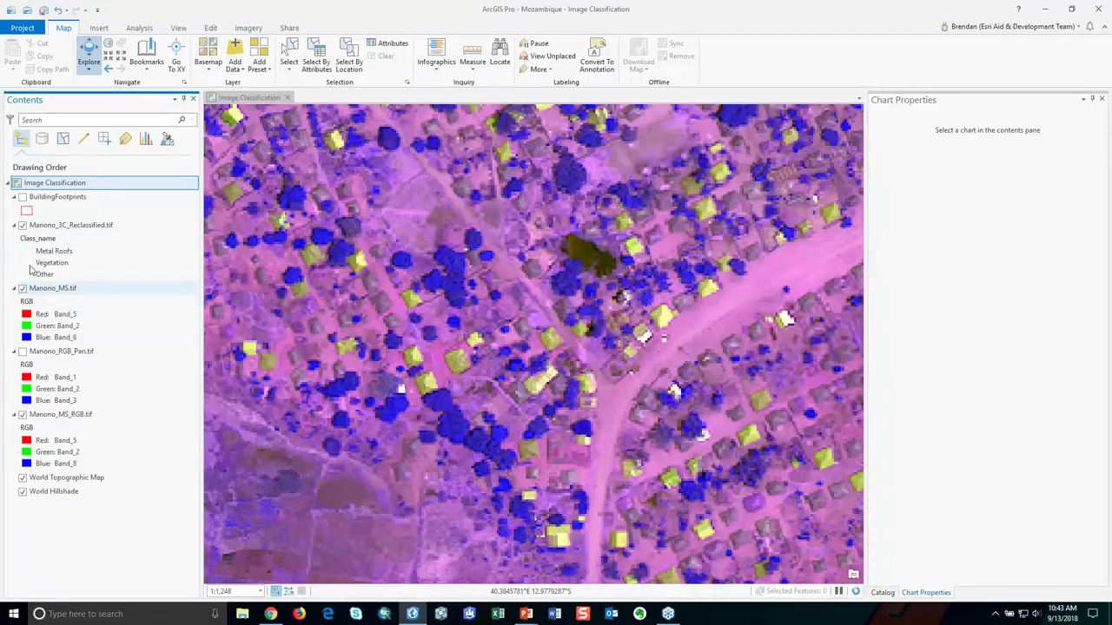
pyautogui.click(22, 225)
pyautogui.click(31, 252)
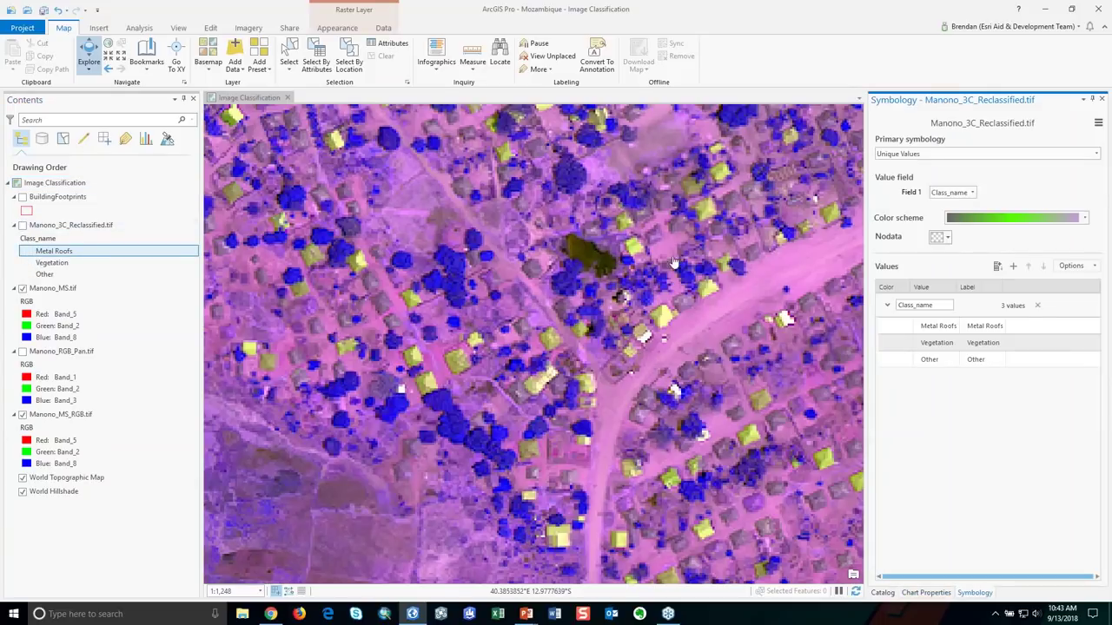
# Step: Recolour the reclassified raster classes: Metal Roofs blue, Vegetation dark teal, Other a new colour
pyautogui.click(901, 325)
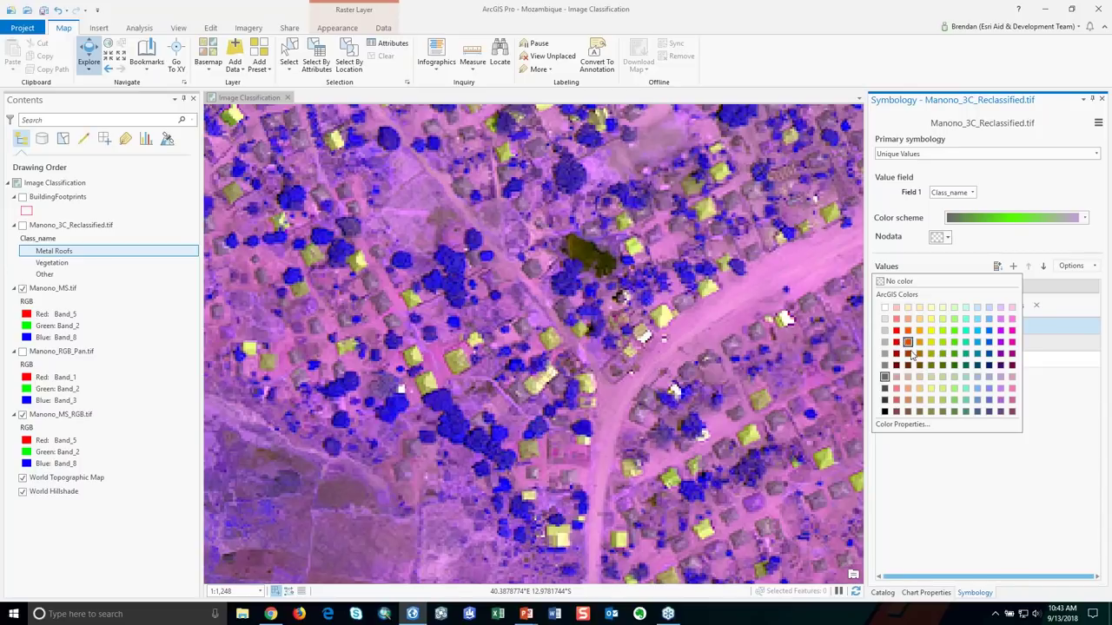
pyautogui.click(988, 343)
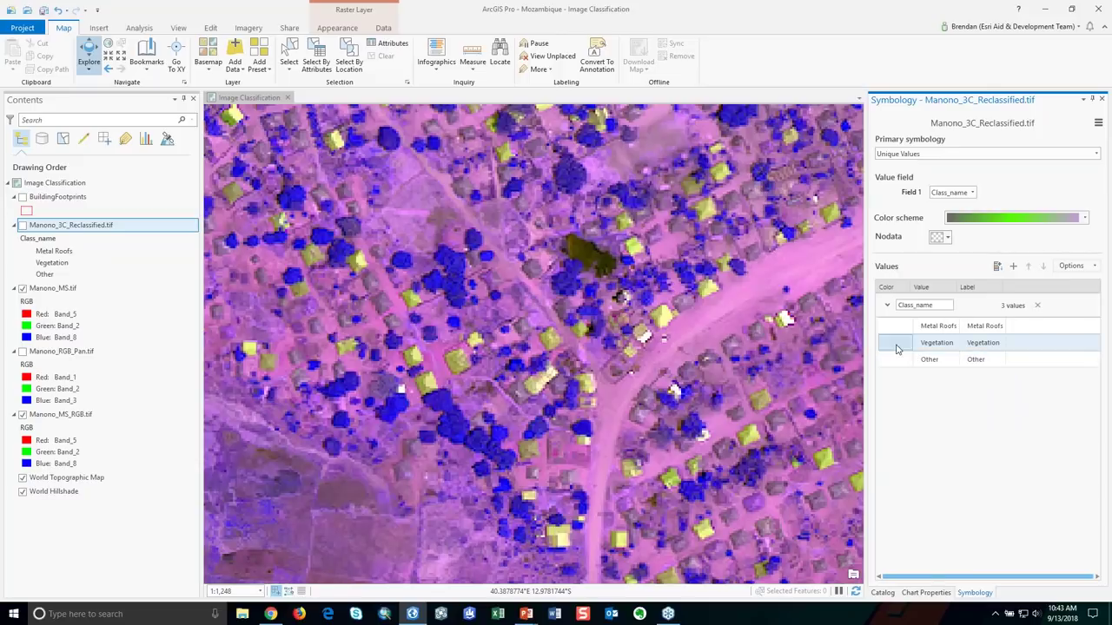
pyautogui.click(898, 347)
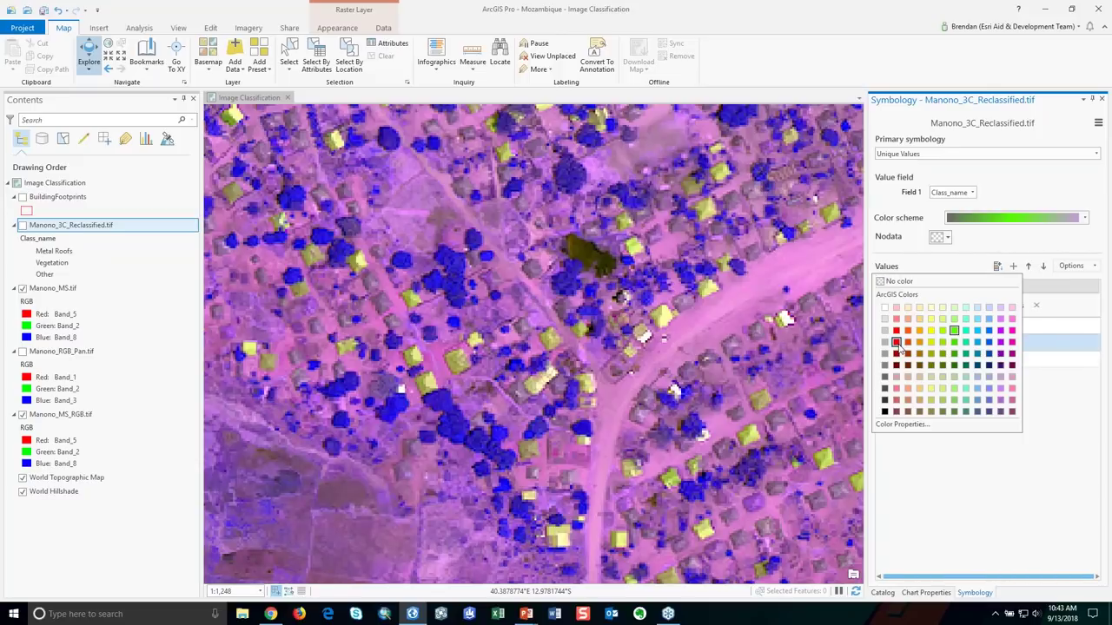
pyautogui.click(964, 366)
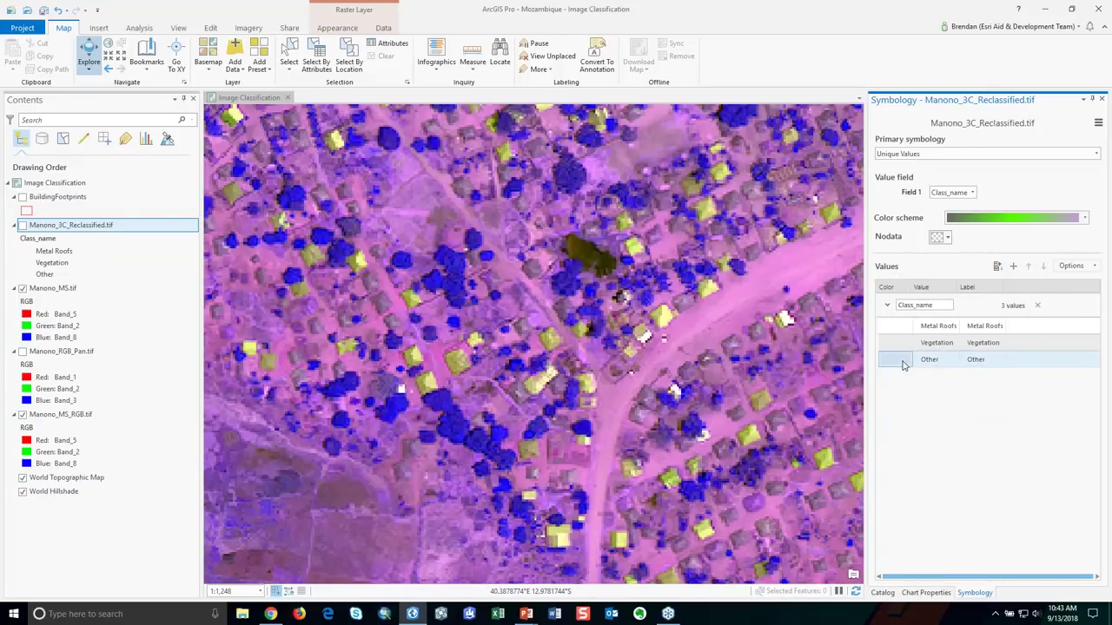
pyautogui.click(902, 364)
pyautogui.click(886, 352)
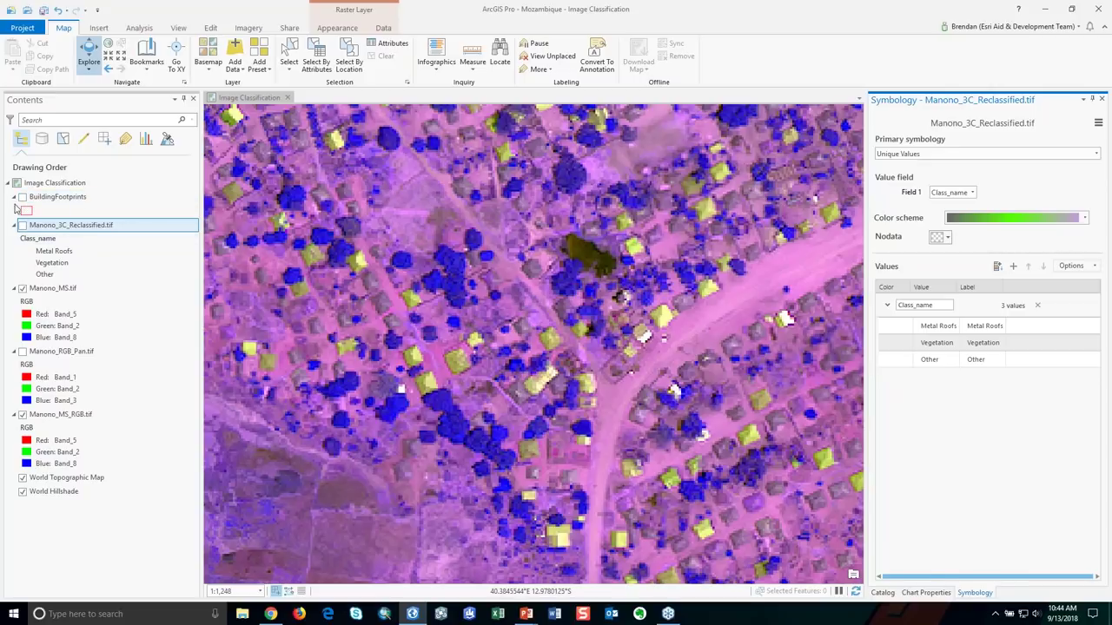
# Step: Turn on BuildingFootprints and Manono_RGB_Pan.tif, hide Manono_MS.tif, and pan northwest over the footprints
pyautogui.click(22, 197)
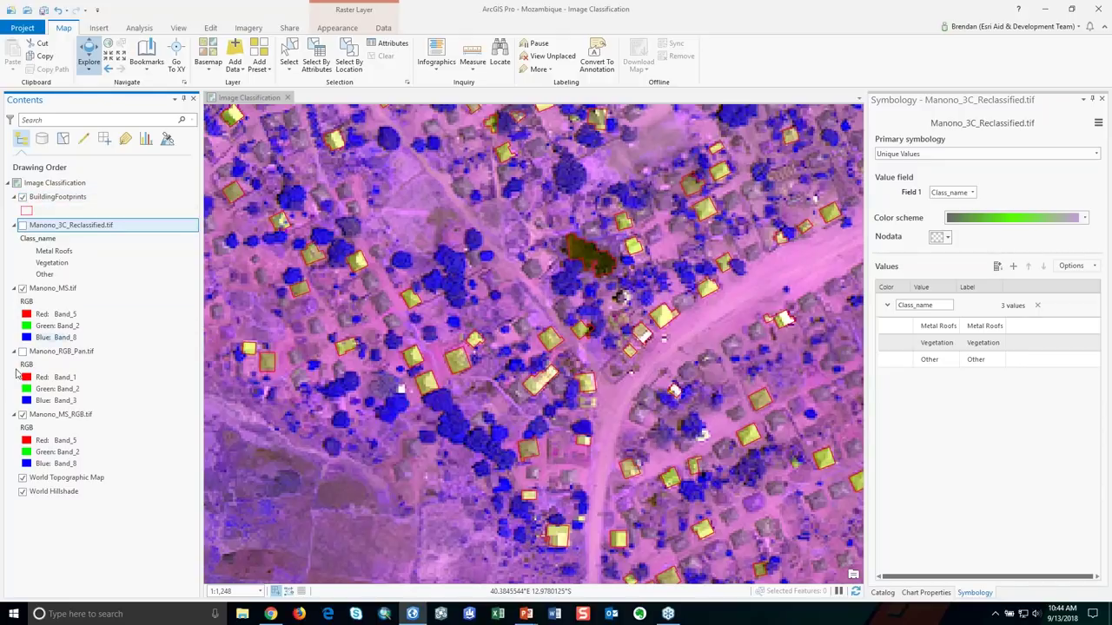
pyautogui.click(23, 289)
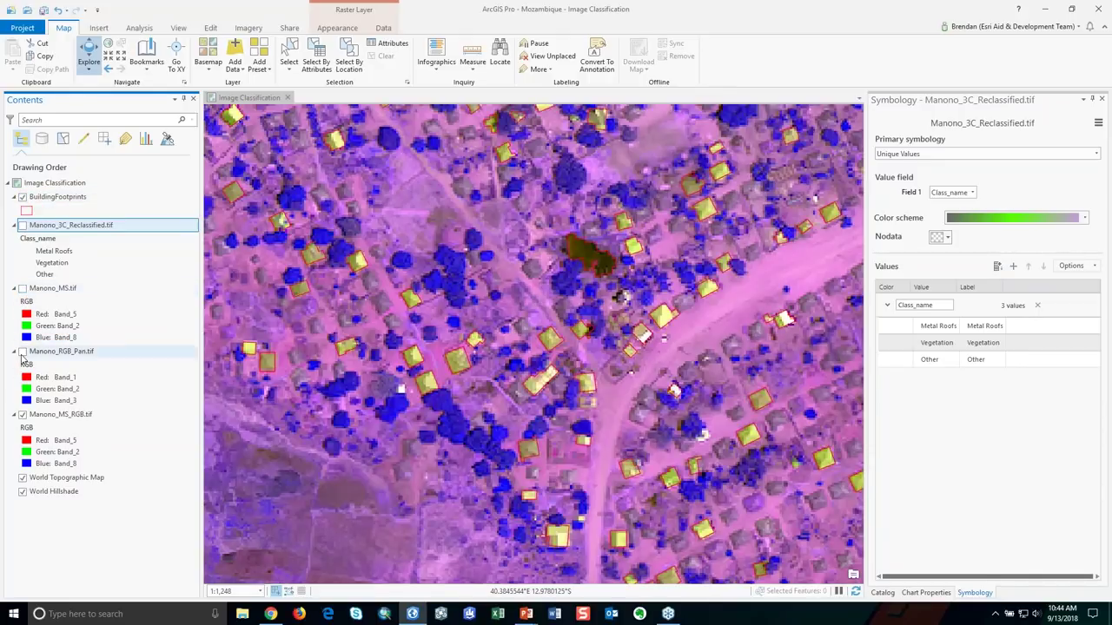
pyautogui.click(23, 352)
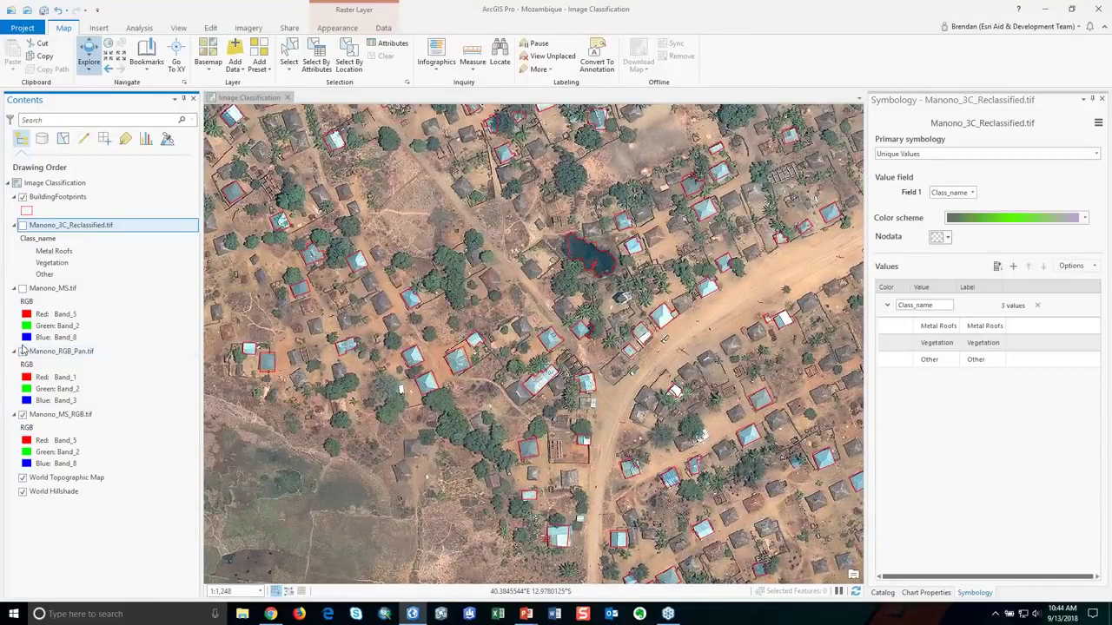
pyautogui.moveTo(465, 304); pyautogui.dragTo(545, 304)
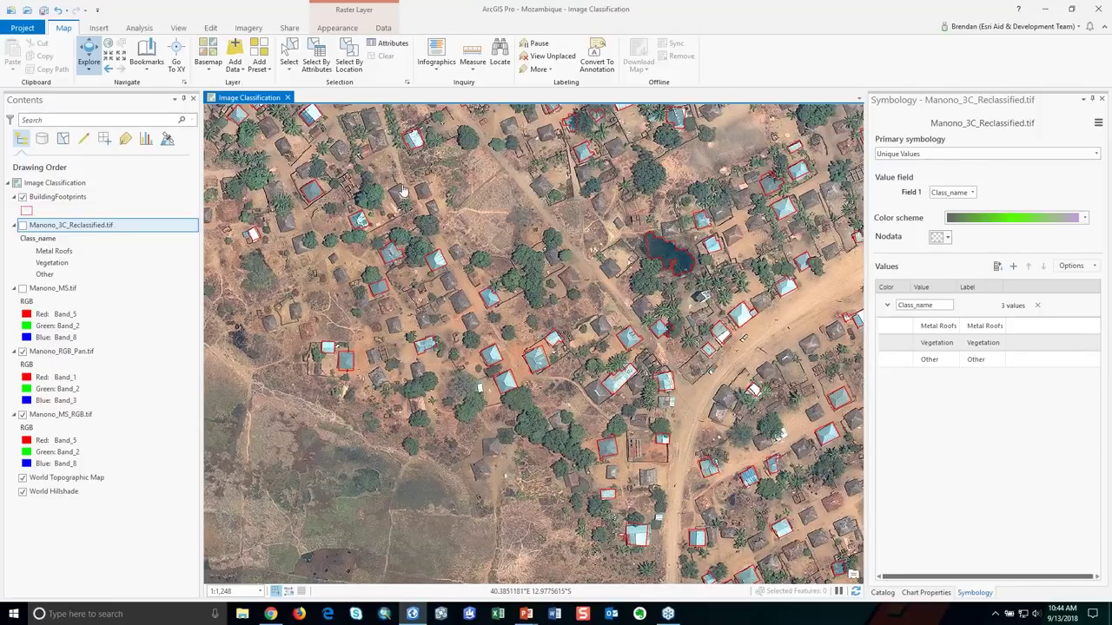
pyautogui.moveTo(404, 191); pyautogui.dragTo(463, 264)
pyautogui.moveTo(408, 146); pyautogui.dragTo(468, 219)
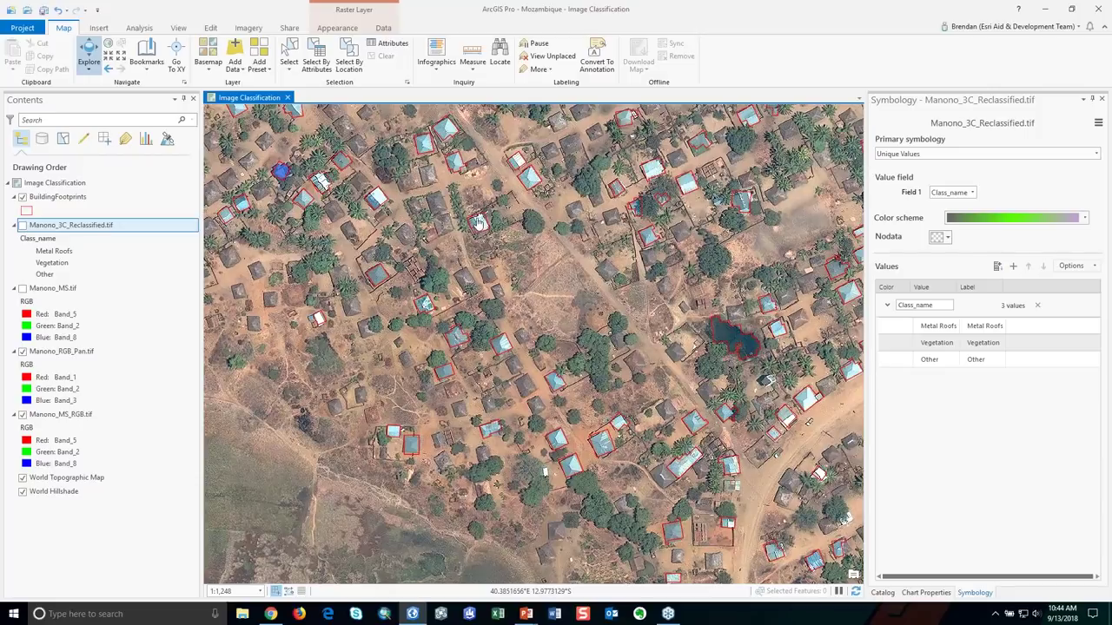
# Step: In the BuildingFootprints attribute table, select the first record (Shape_Area 28.26), then close the table
pyautogui.rightClick(80, 198)
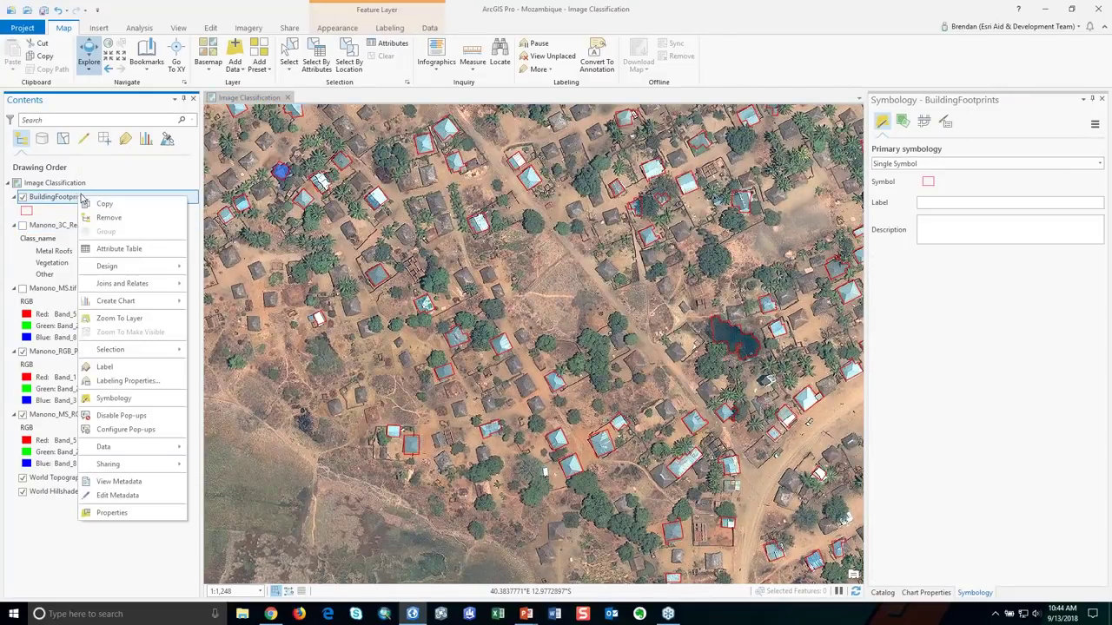
pyautogui.click(120, 251)
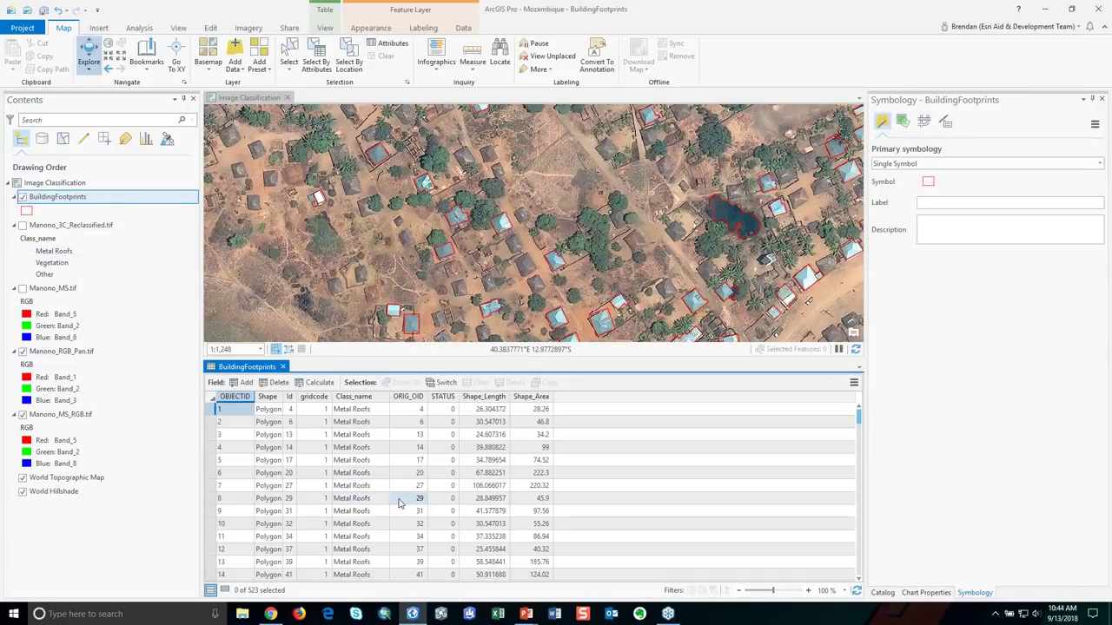
pyautogui.click(539, 413)
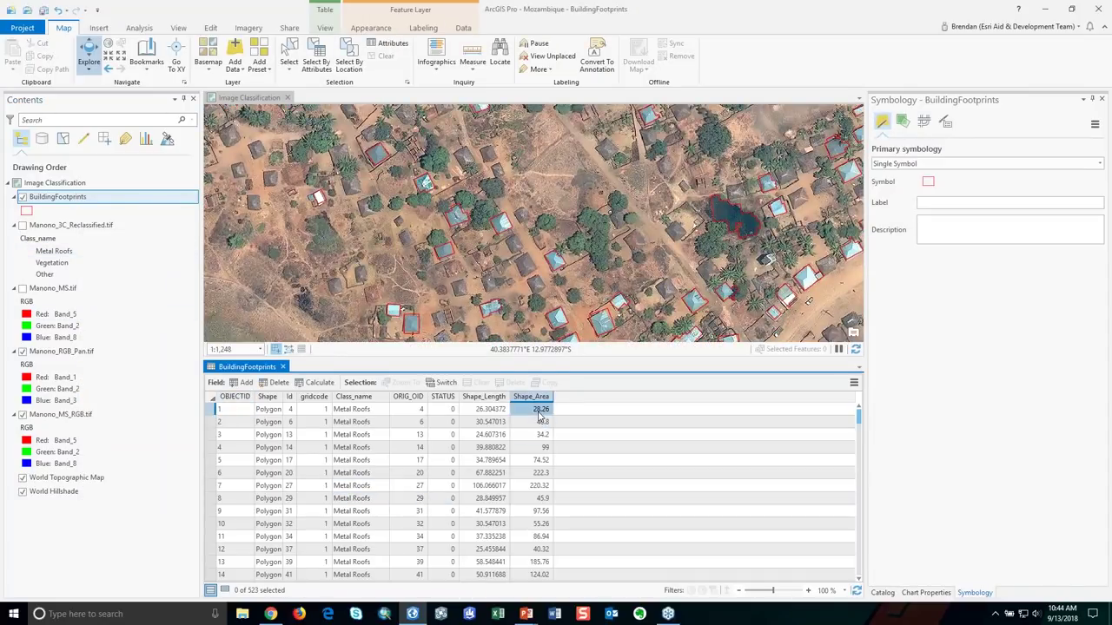
pyautogui.click(212, 413)
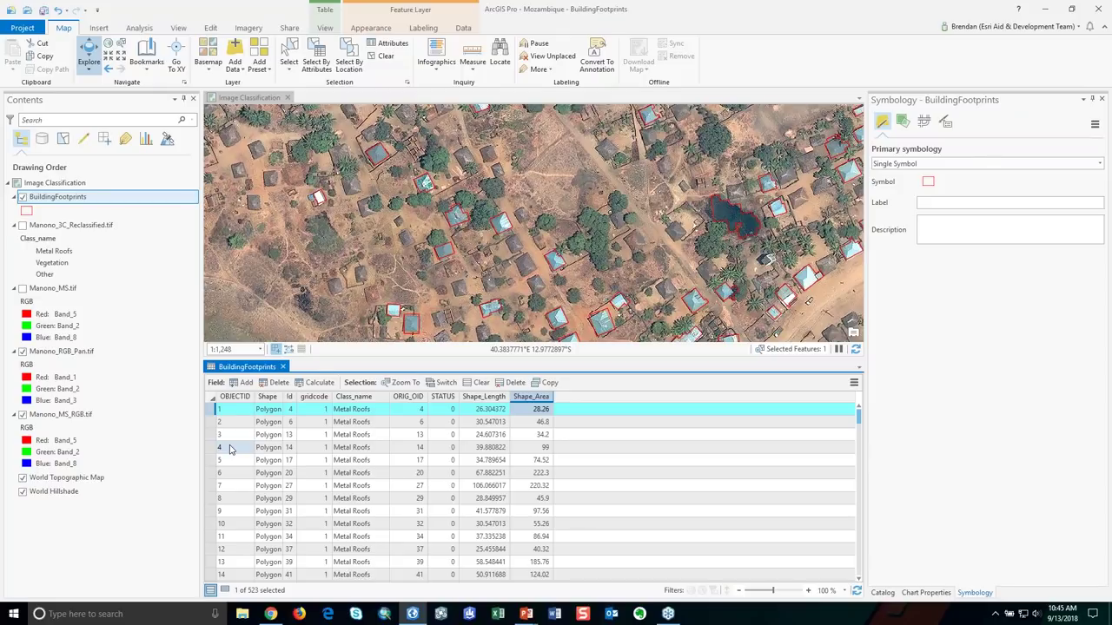
pyautogui.click(282, 366)
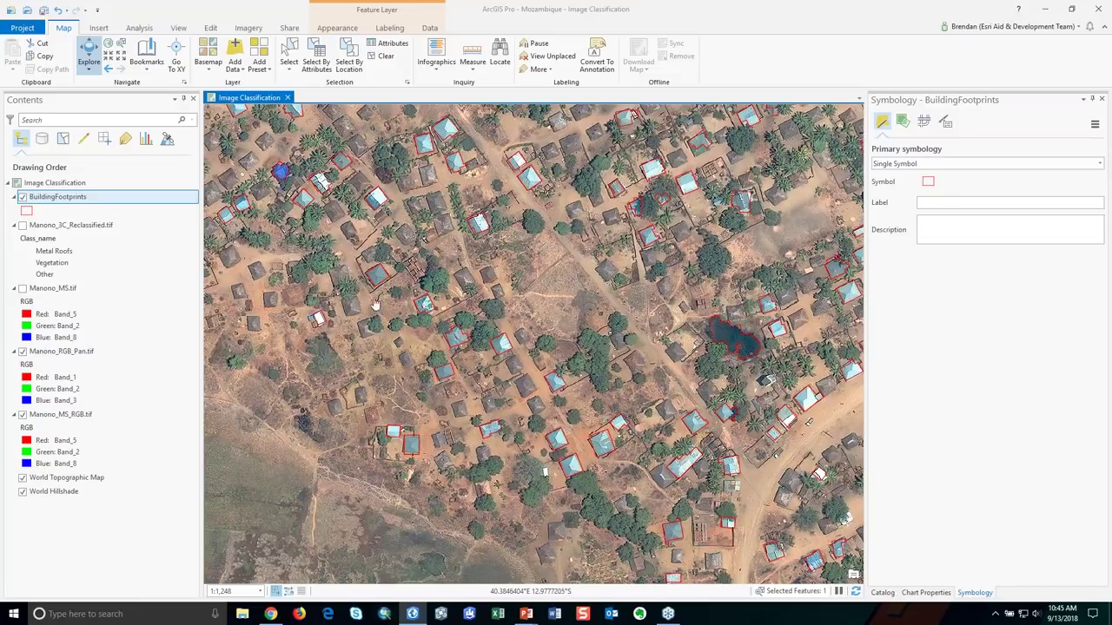
# Step: Pan north and zoom out over the village footprints, then minimise ArcGIS Pro and switch windows
pyautogui.moveTo(362, 391); pyautogui.dragTo(401, 364)
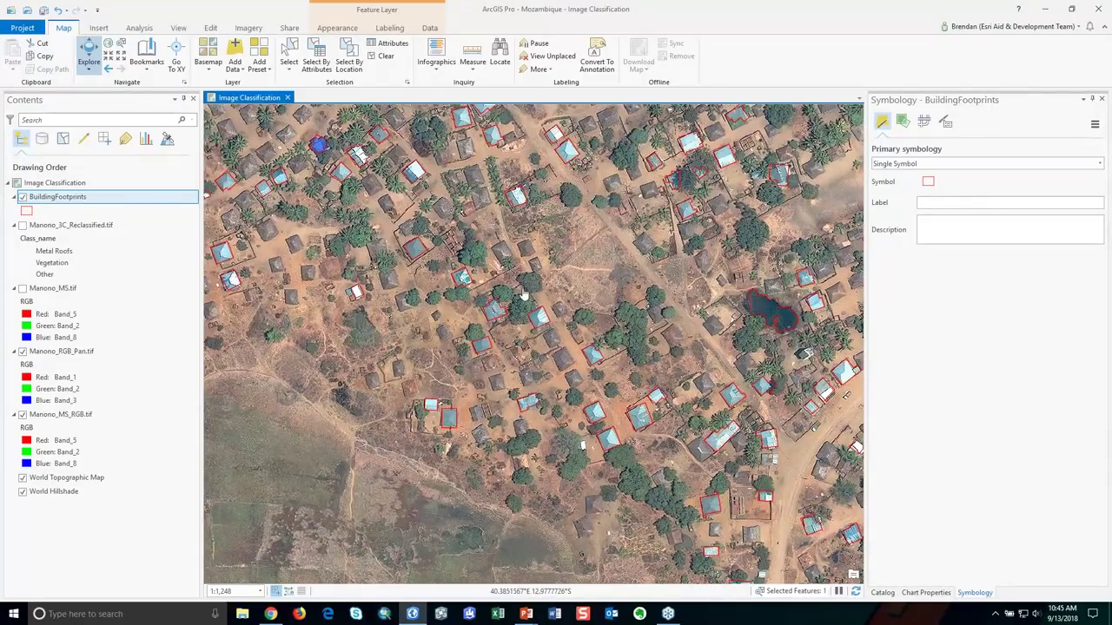
pyautogui.moveTo(588, 289); pyautogui.dragTo(589, 326)
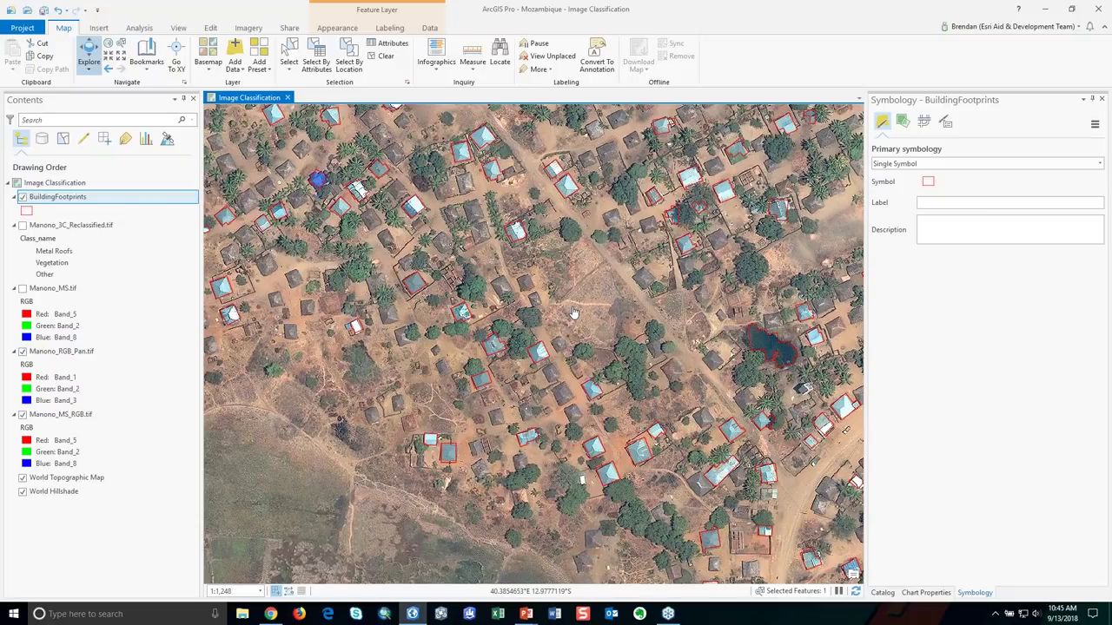
pyautogui.scroll(-3, 573, 316)
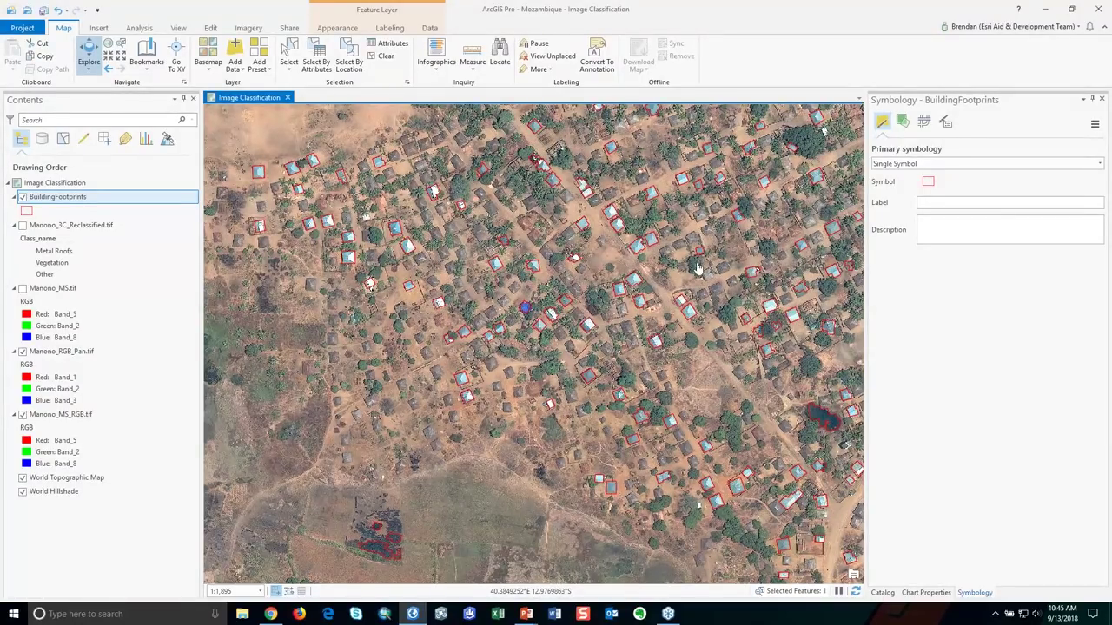
pyautogui.click(1046, 10)
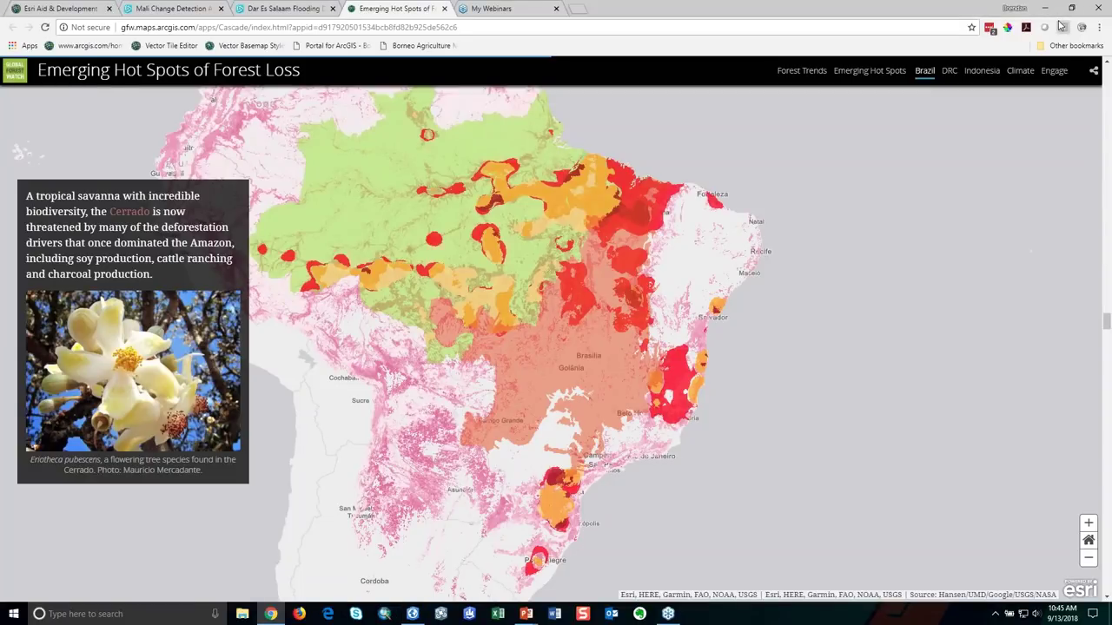
pyautogui.hotkey('alt', 'Tab')
pyautogui.hotkey('alt', 'Tab')
pyautogui.hotkey('alt', 'Tab')
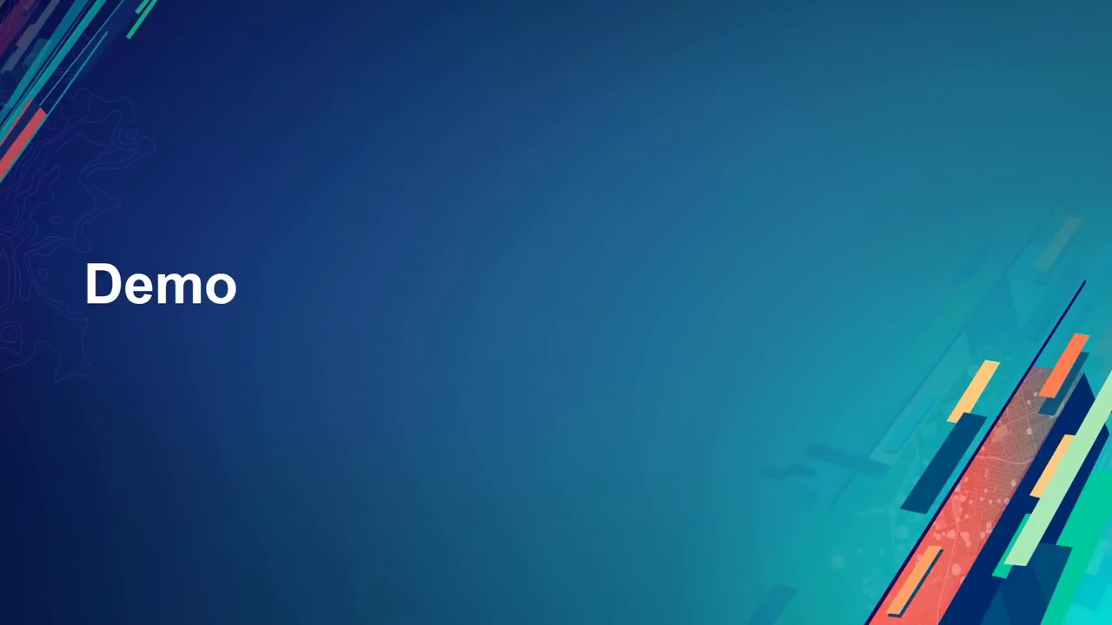
# Step: Advance the slide show to the 'Benefits Remote Sensing + Machine Learning' slide
pyautogui.press('Right')
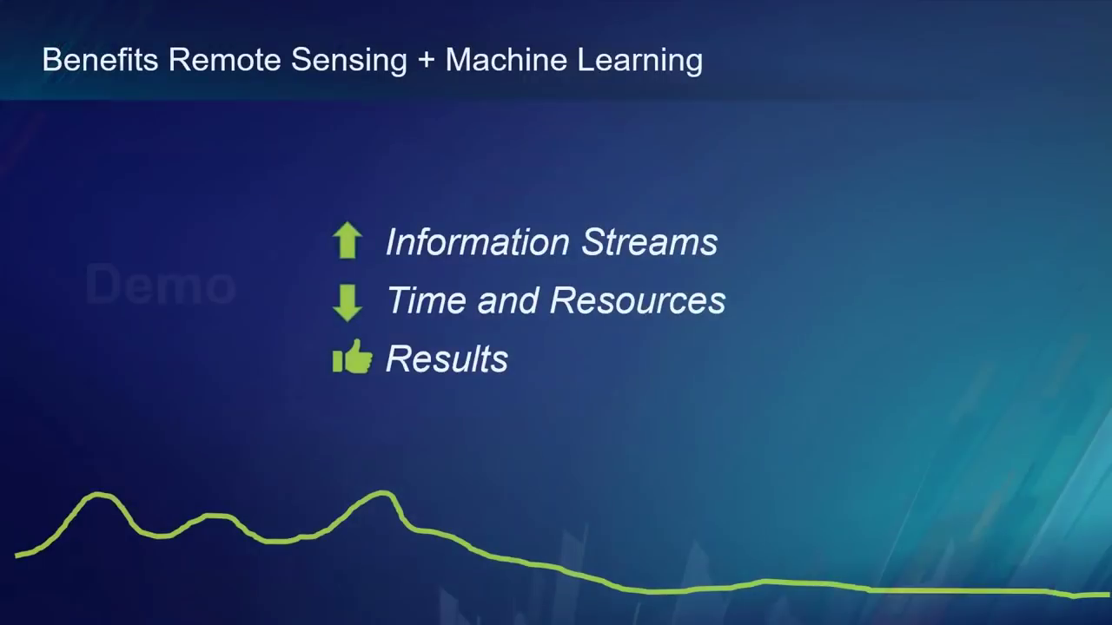